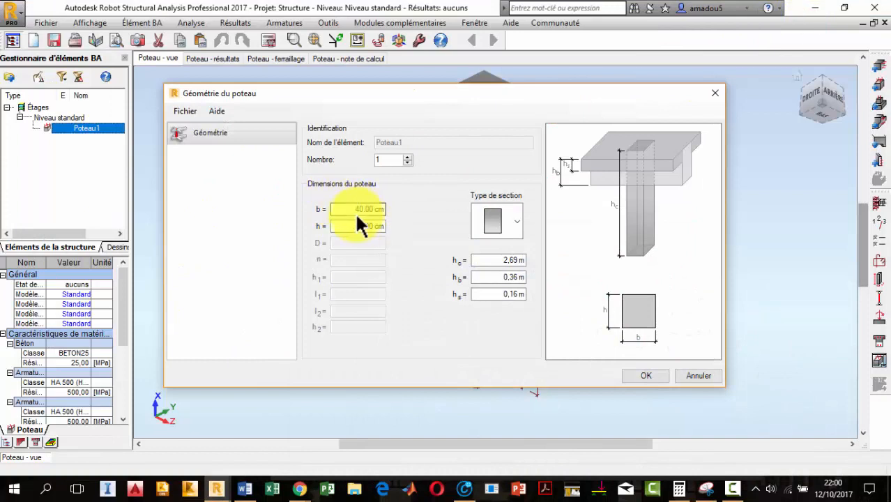
Set the rectangular column section's dimensions b and h to 50 cm each
{"action": "double_click", "coordinate": [352, 209]}
{"action": "type", "text": "50"}
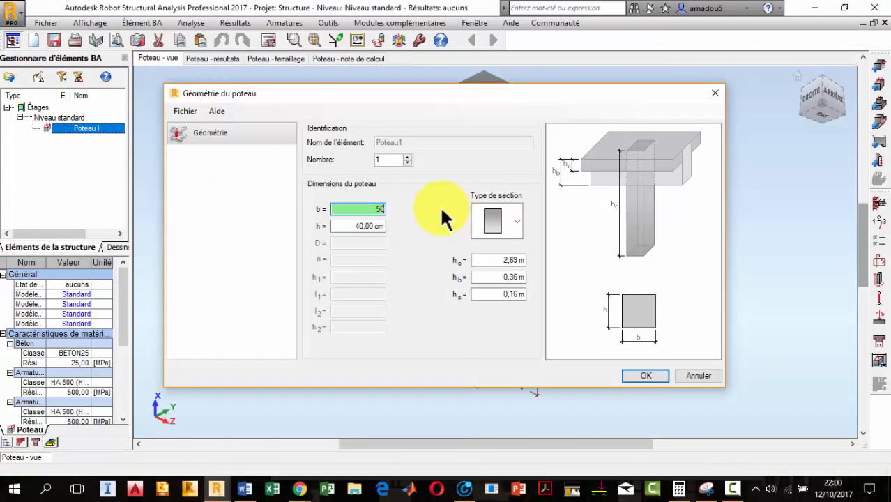
{"action": "double_click", "coordinate": [352, 226]}
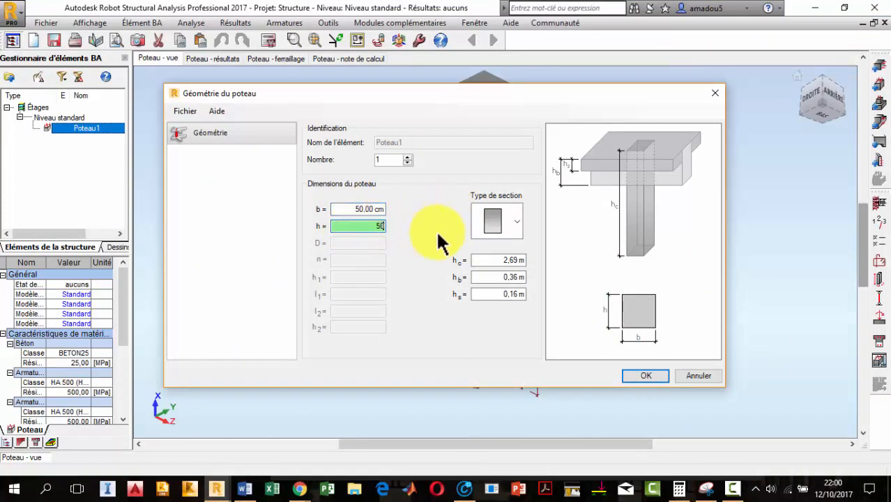
{"action": "left_click", "coordinate": [509, 224]}
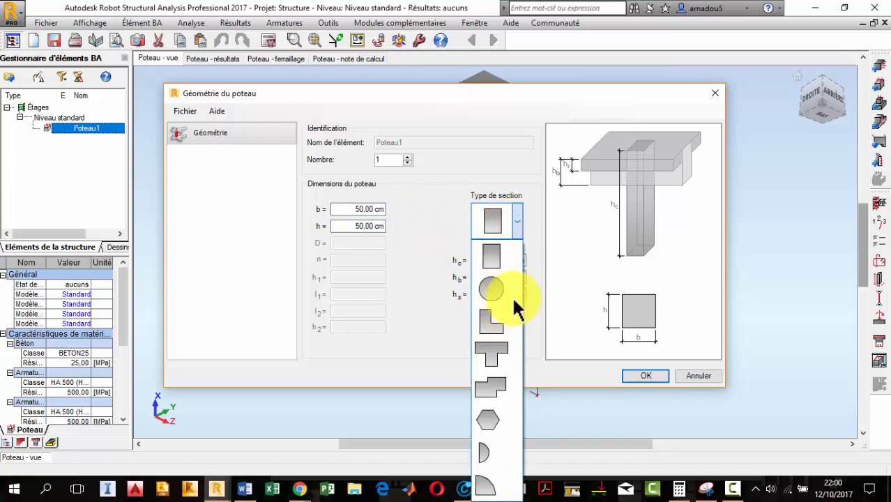
{"action": "left_click", "coordinate": [516, 217]}
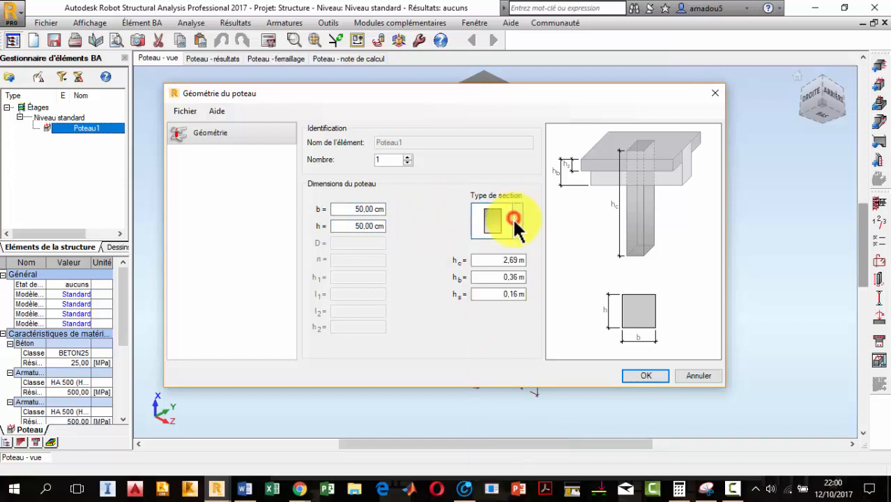
Set the column's total height hc to 3 m and the beam height hb to 0,40 m
{"action": "left_click", "coordinate": [489, 261]}
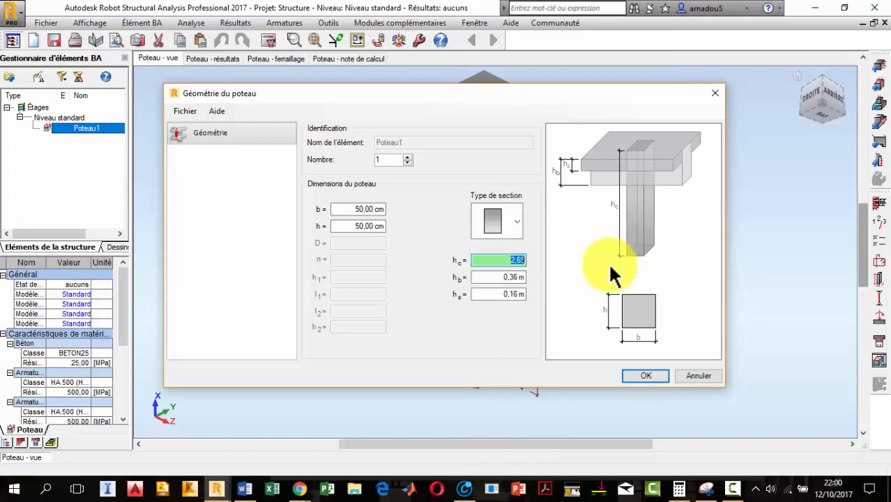
{"action": "type", "text": "3"}
{"action": "left_click", "coordinate": [492, 278]}
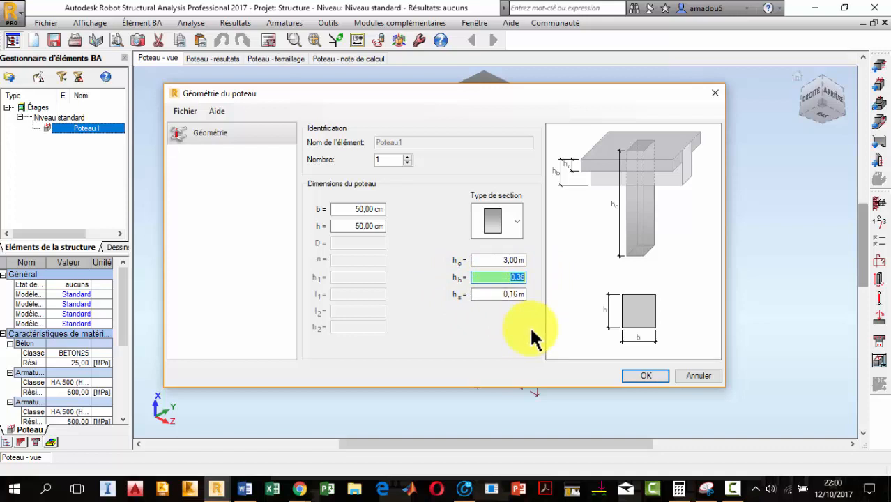
{"action": "type", "text": "0.40"}
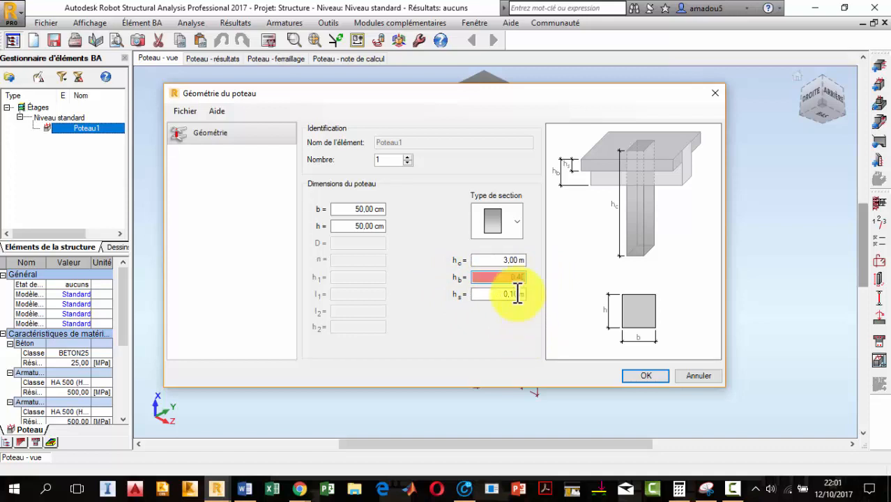
{"action": "left_click_drag", "start_coordinate": [506, 277], "coordinate": [535, 275]}
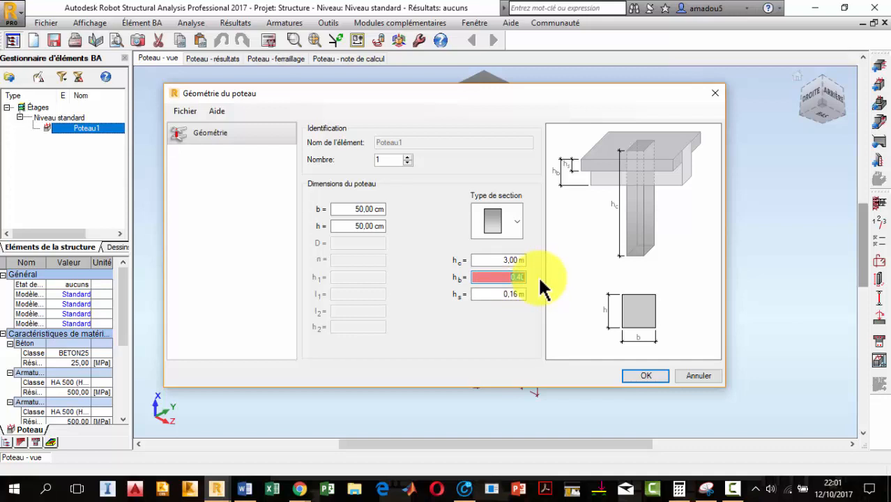
{"action": "type", "text": "0."}
{"action": "key", "text": "BackSpace"}
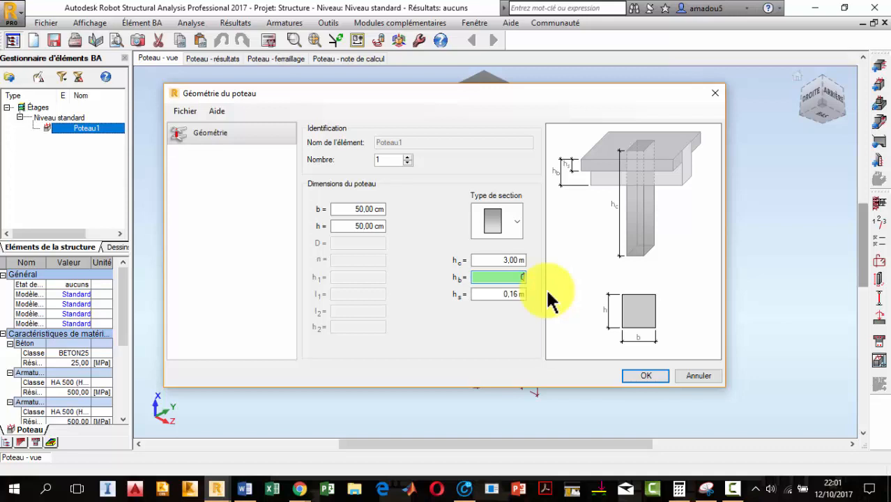
{"action": "type", "text": "."}
{"action": "key", "text": "BackSpace"}
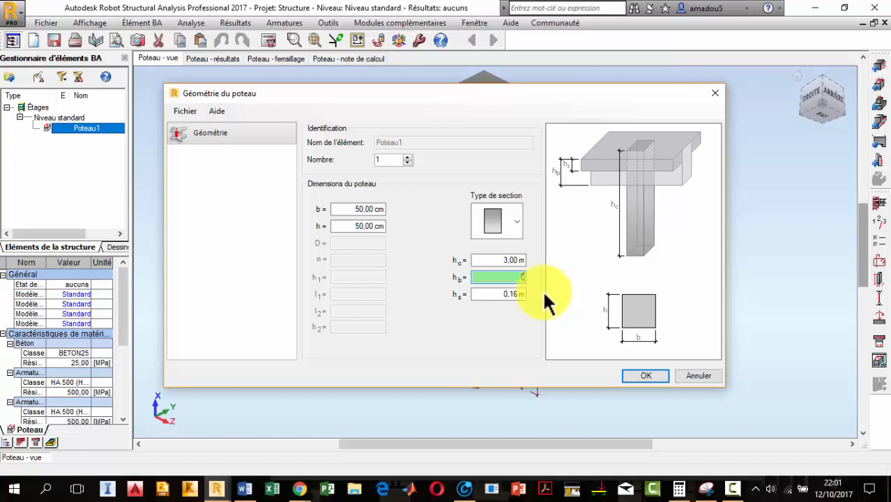
{"action": "type", "text": ","}
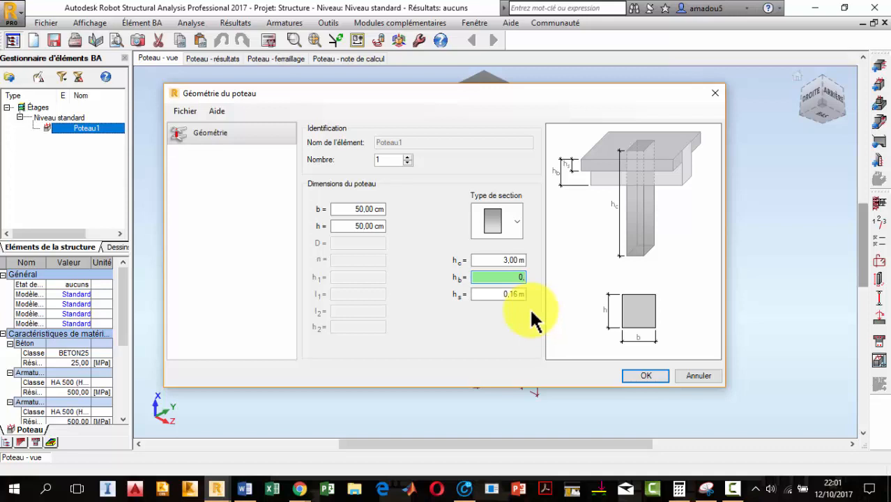
{"action": "type", "text": "40"}
Set the slab thickness hs to 0,20 m and confirm the column geometry
{"action": "double_click", "coordinate": [495, 294]}
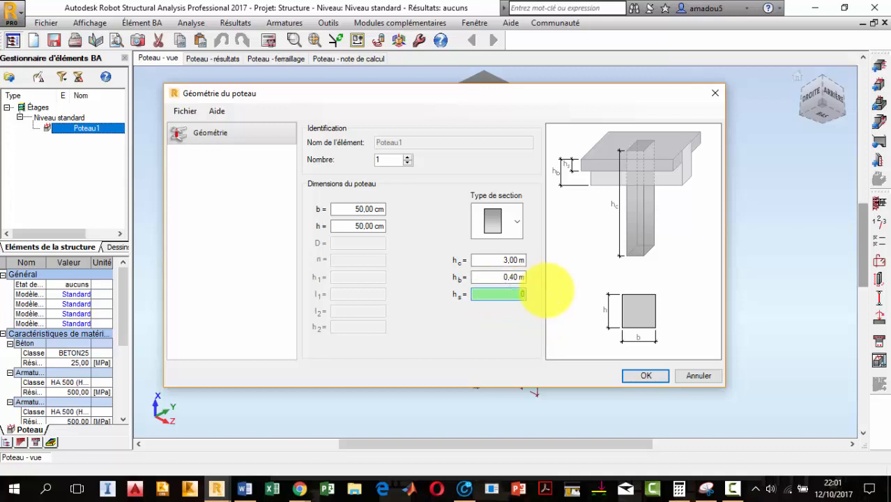
{"action": "type", "text": "0"}
{"action": "key", "text": "BackSpace"}
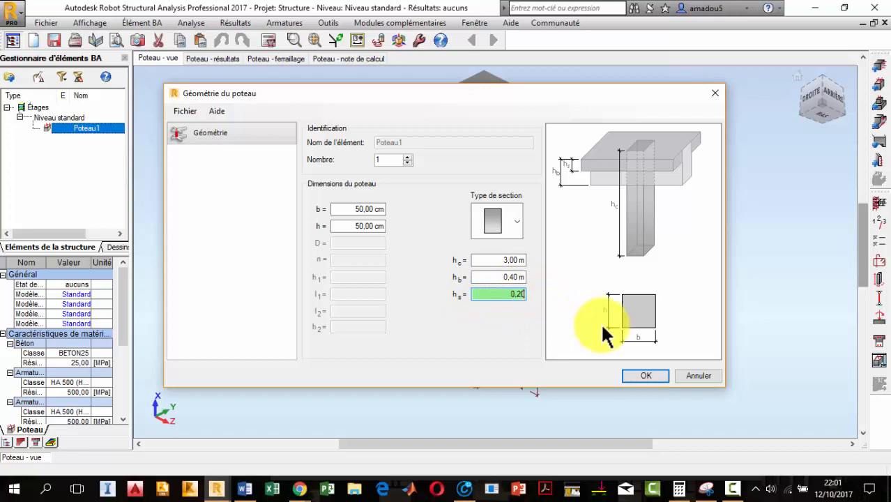
{"action": "left_click", "coordinate": [646, 376]}
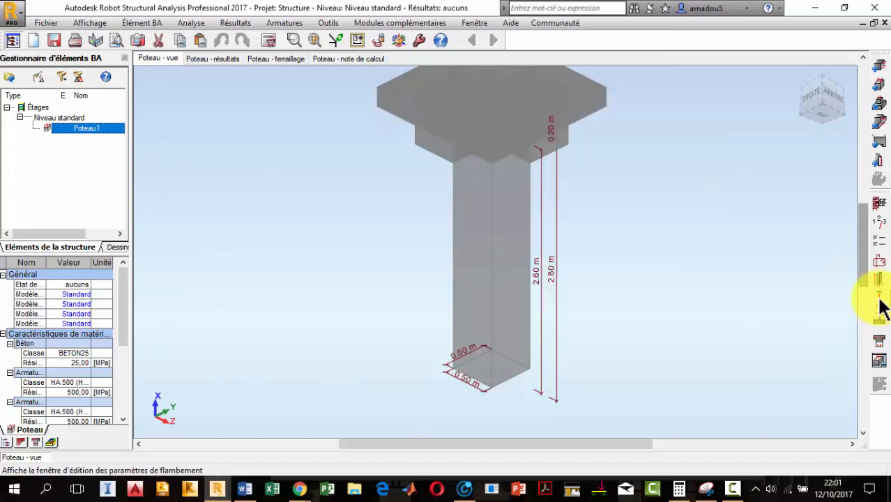
Open the column's buckling model and set the direction Y length Ly to 3 m
{"action": "left_click", "coordinate": [880, 304]}
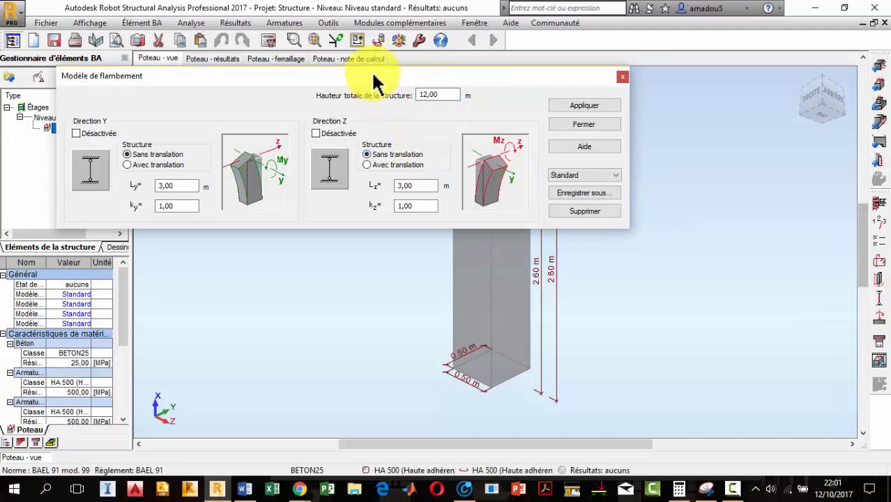
{"action": "left_click_drag", "start_coordinate": [376, 81], "coordinate": [493, 181]}
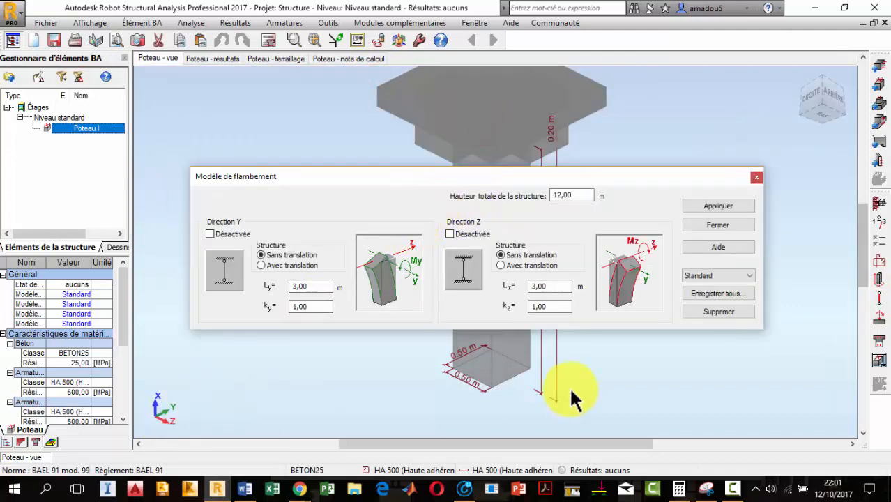
{"action": "mouse_move", "coordinate": [584, 180]}
{"action": "left_mouse_down"}
{"action": "mouse_move", "coordinate": [592, 185]}
{"action": "mouse_move", "coordinate": [483, 308]}
{"action": "mouse_move", "coordinate": [259, 372]}
{"action": "left_mouse_up"}
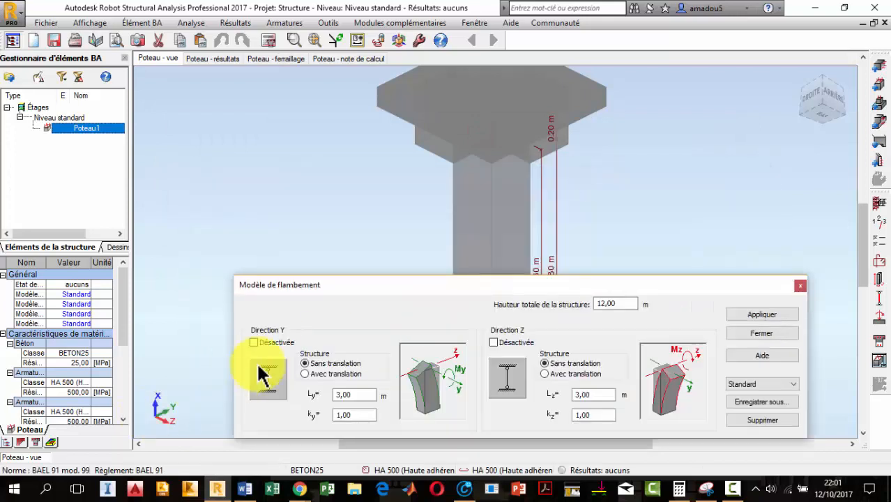
{"action": "scroll", "coordinate": [296, 179], "scroll_direction": "down", "scroll_amount": 5}
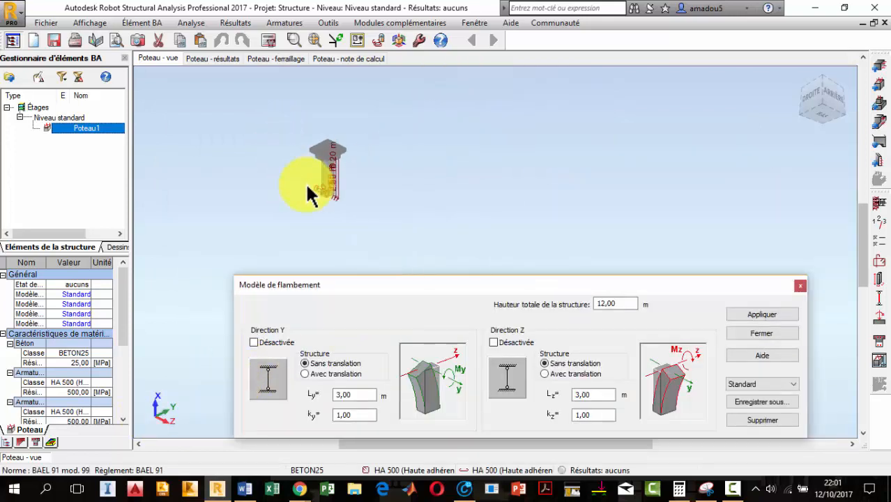
{"action": "scroll", "coordinate": [335, 203], "scroll_direction": "up", "scroll_amount": 6}
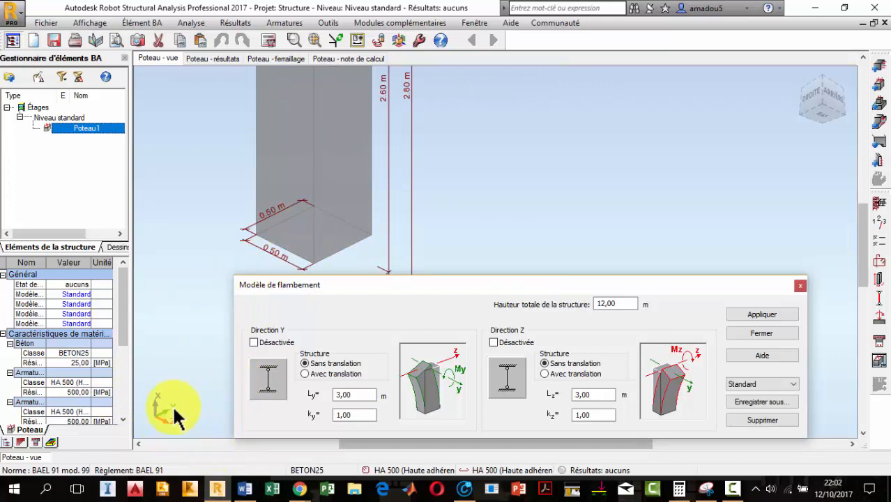
{"action": "left_click_drag", "start_coordinate": [378, 284], "coordinate": [427, 213]}
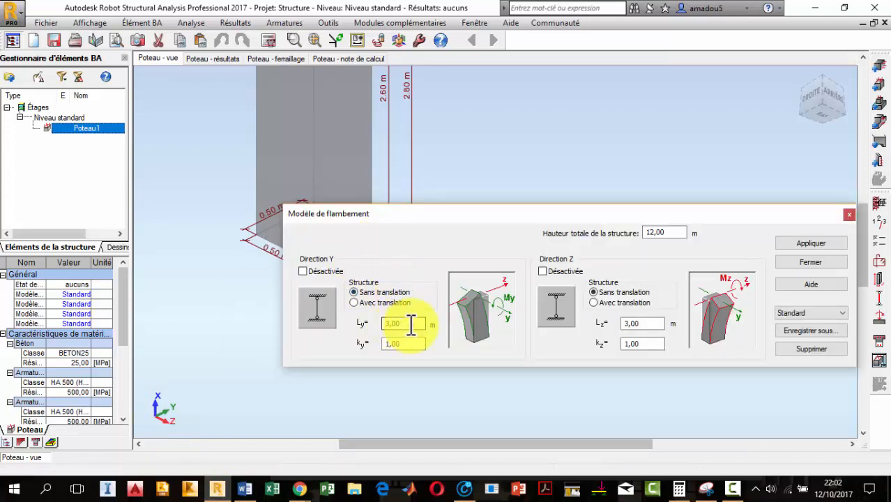
{"action": "left_click_drag", "start_coordinate": [411, 325], "coordinate": [365, 325]}
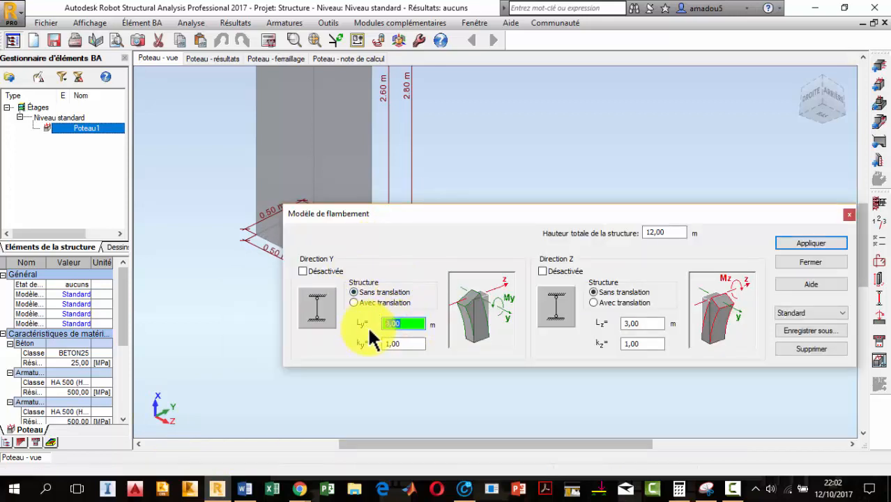
{"action": "type", "text": "3"}
{"action": "left_click", "coordinate": [646, 324]}
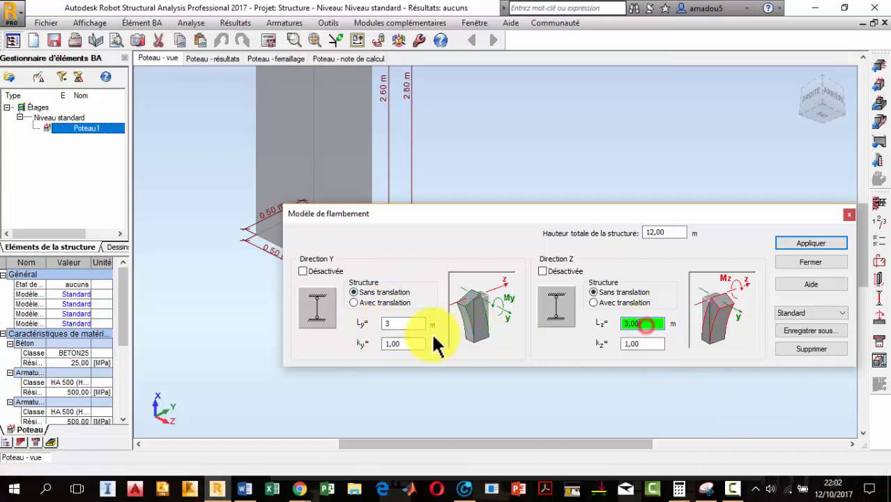
Set the buckling coefficients ky and kz to 0.7 for directions Y and Z
{"action": "left_click", "coordinate": [408, 343]}
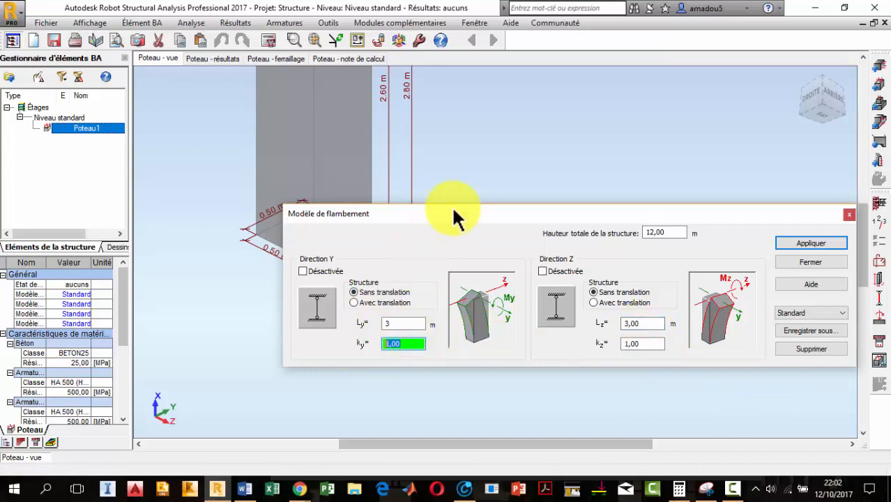
{"action": "left_click_drag", "start_coordinate": [453, 212], "coordinate": [427, 259]}
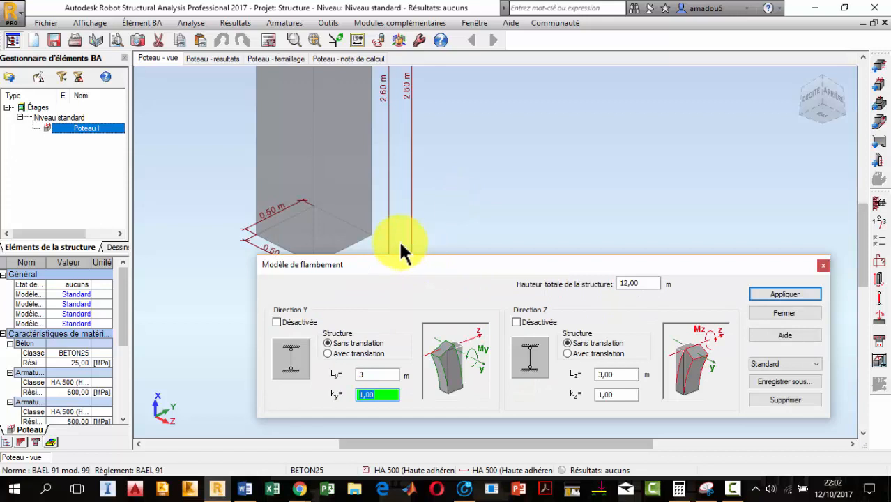
{"action": "scroll", "coordinate": [343, 223], "scroll_direction": "down", "scroll_amount": 4}
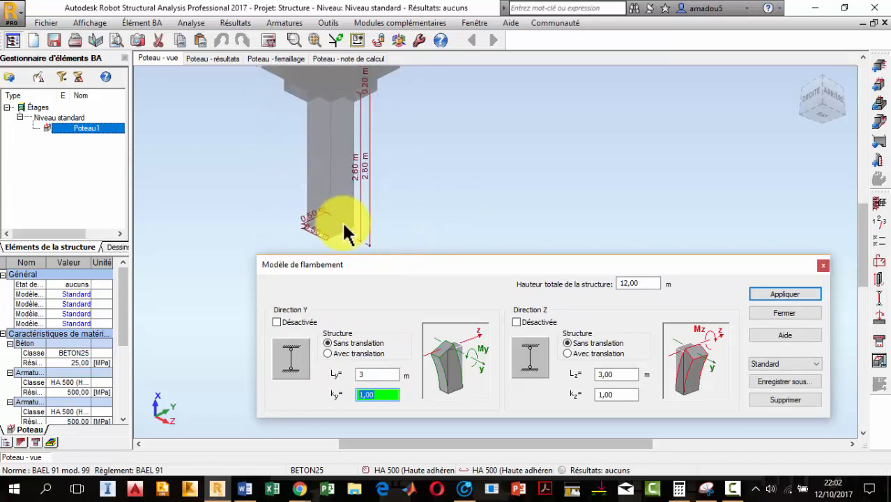
{"action": "scroll", "coordinate": [338, 159], "scroll_direction": "up", "scroll_amount": 4}
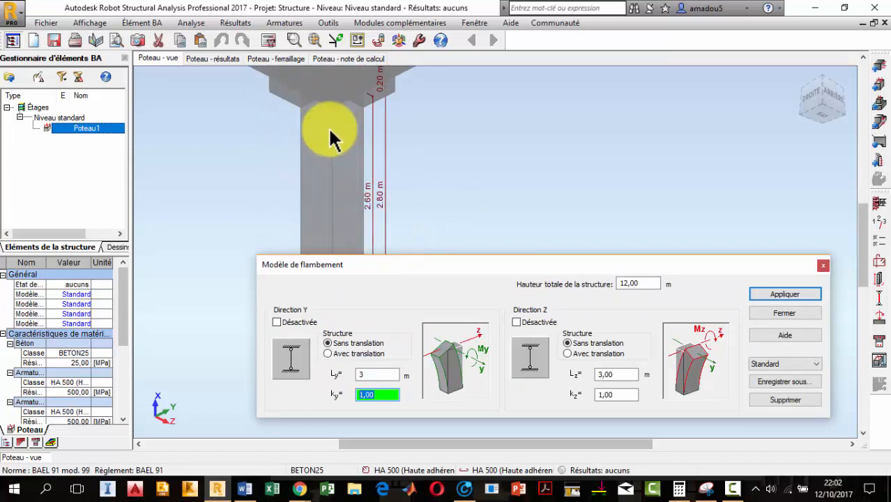
{"action": "scroll", "coordinate": [338, 136], "scroll_direction": "down", "scroll_amount": 4}
{"action": "scroll", "coordinate": [352, 174], "scroll_direction": "up", "scroll_amount": 3}
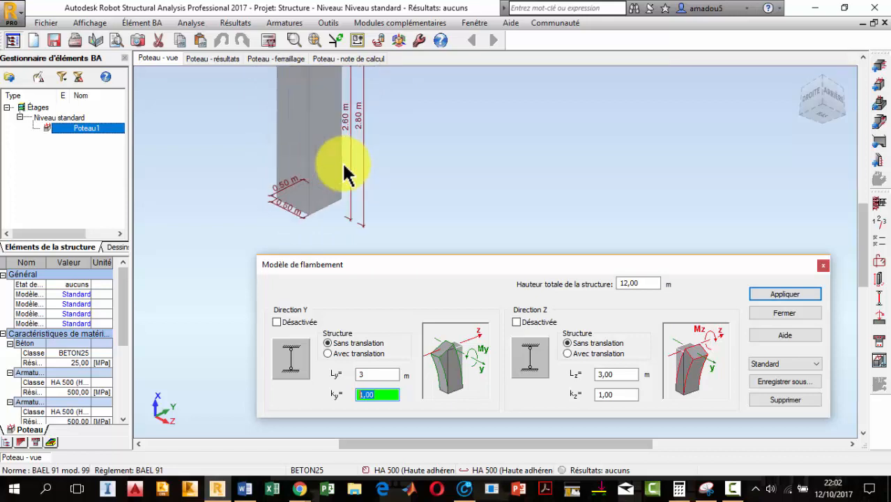
{"action": "scroll", "coordinate": [346, 174], "scroll_direction": "up", "scroll_amount": 1}
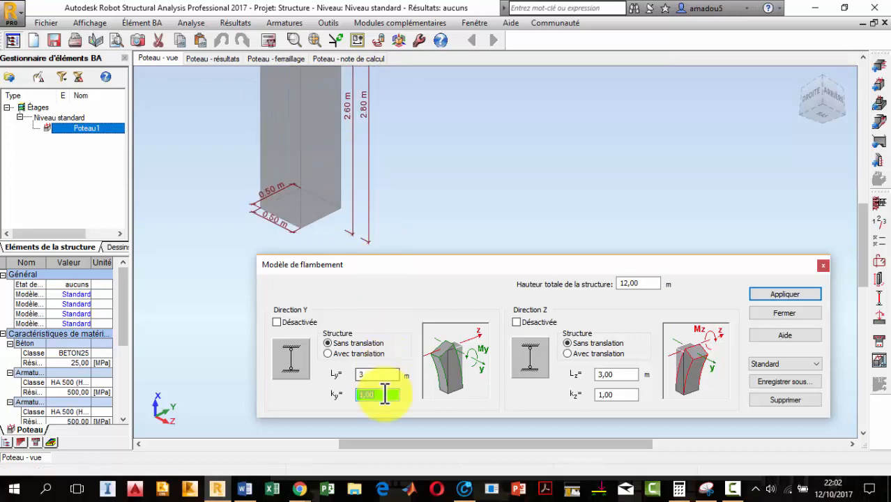
{"action": "key", "text": "BackSpace"}
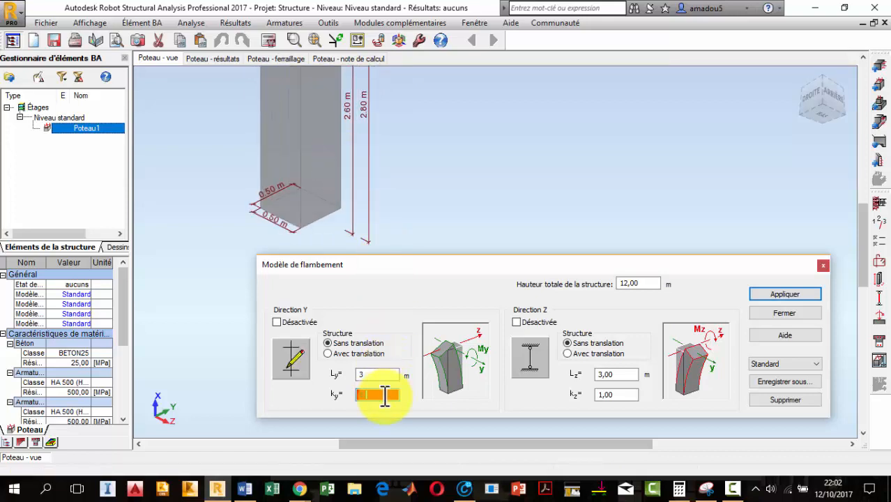
{"action": "type", "text": "0,7"}
{"action": "left_click", "coordinate": [625, 395]}
{"action": "type", "text": "0,7"}
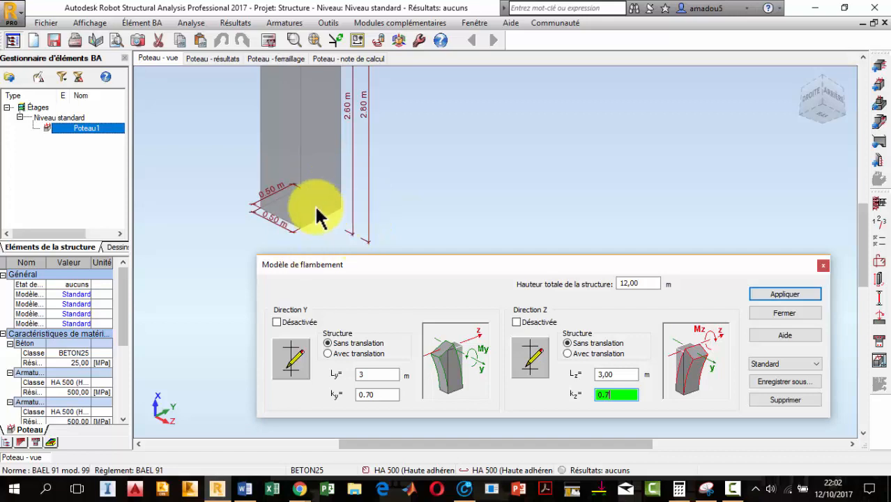
Apply the buckling parameters to the column and close the buckling model settings
{"action": "left_click", "coordinate": [372, 395]}
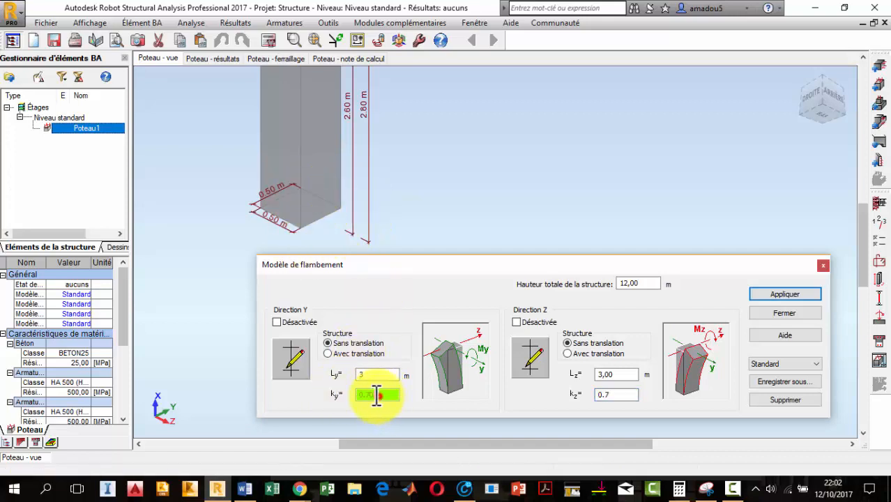
{"action": "left_click_drag", "start_coordinate": [376, 394], "coordinate": [364, 395]}
{"action": "left_click", "coordinate": [774, 294]}
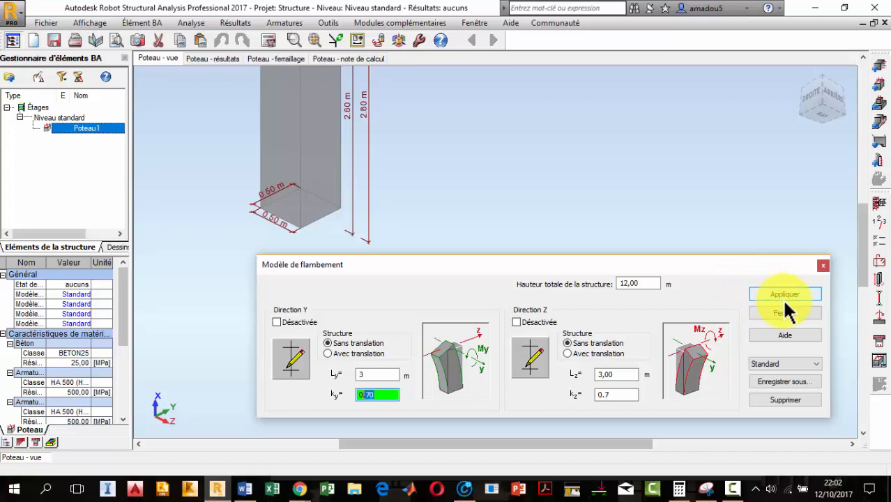
{"action": "left_click", "coordinate": [782, 313]}
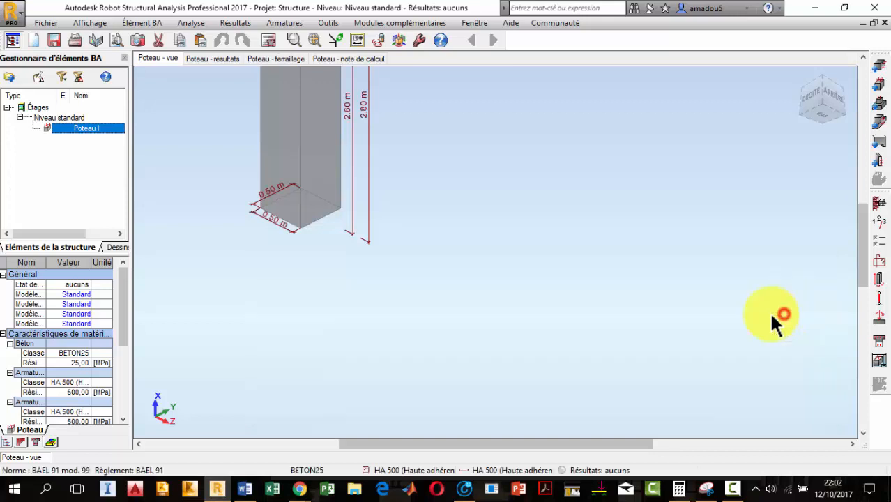
Open the column's loads (Chargements) and add a load case of nature permanente
{"action": "left_click", "coordinate": [880, 319]}
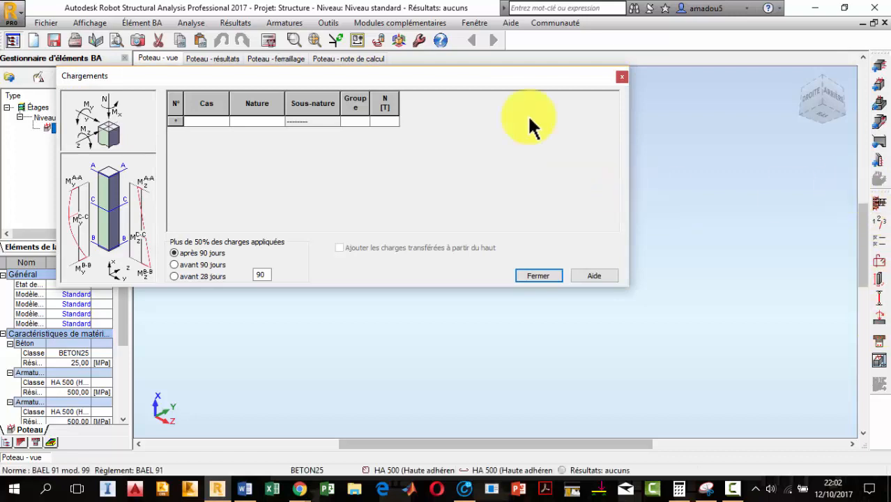
{"action": "left_click", "coordinate": [210, 118]}
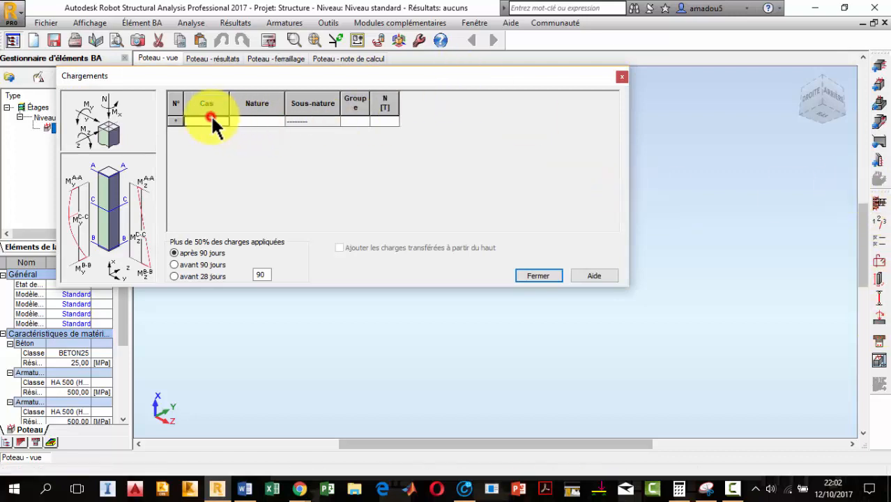
{"action": "left_click", "coordinate": [249, 118]}
{"action": "left_click", "coordinate": [277, 118]}
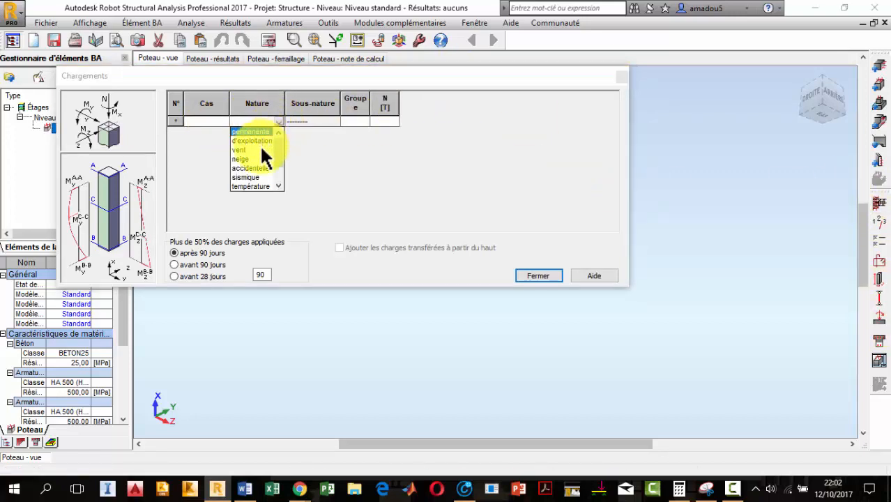
{"action": "left_click", "coordinate": [252, 132]}
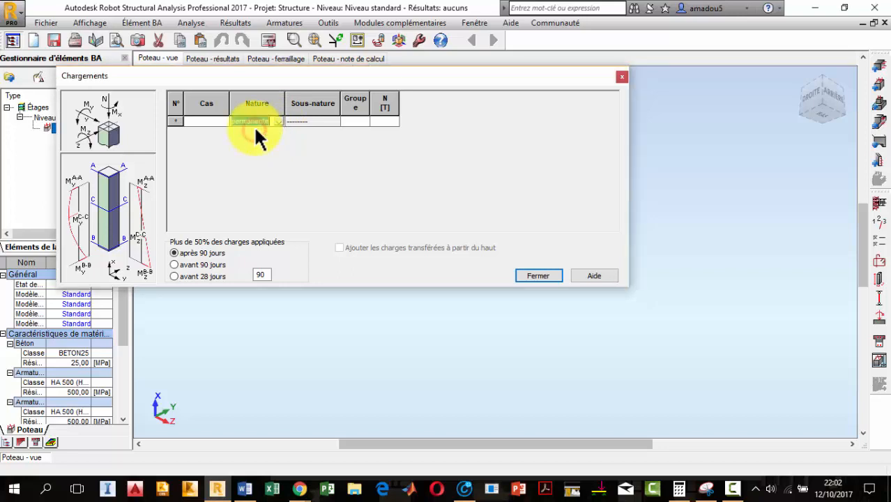
{"action": "left_click", "coordinate": [372, 120]}
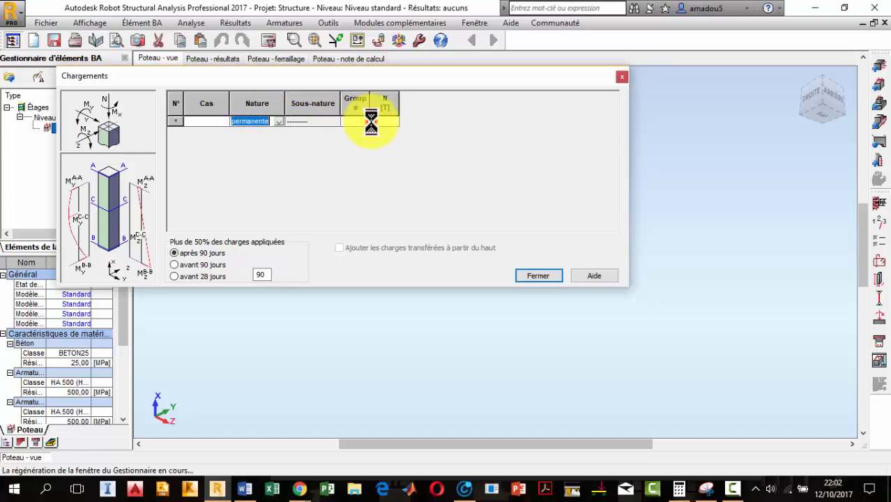
{"action": "left_click", "coordinate": [262, 132]}
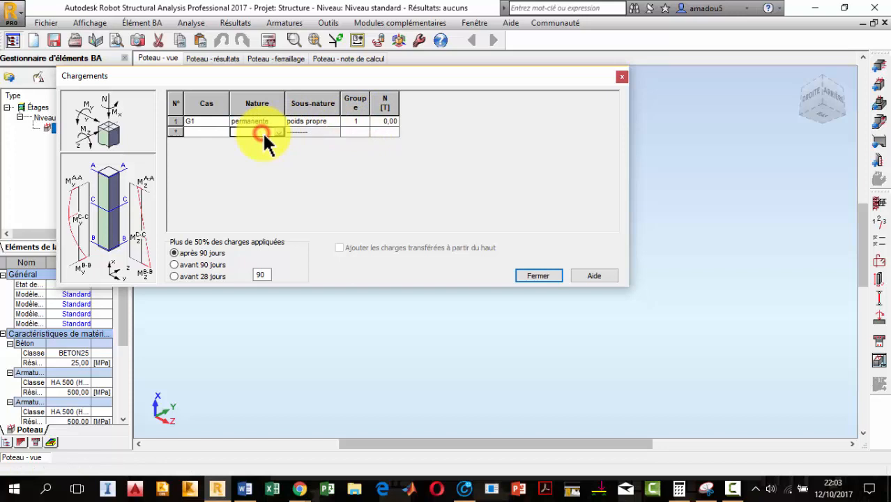
Change the permanent load case's sub-nature from poids propre to the blank option "--------"
{"action": "left_click", "coordinate": [315, 120]}
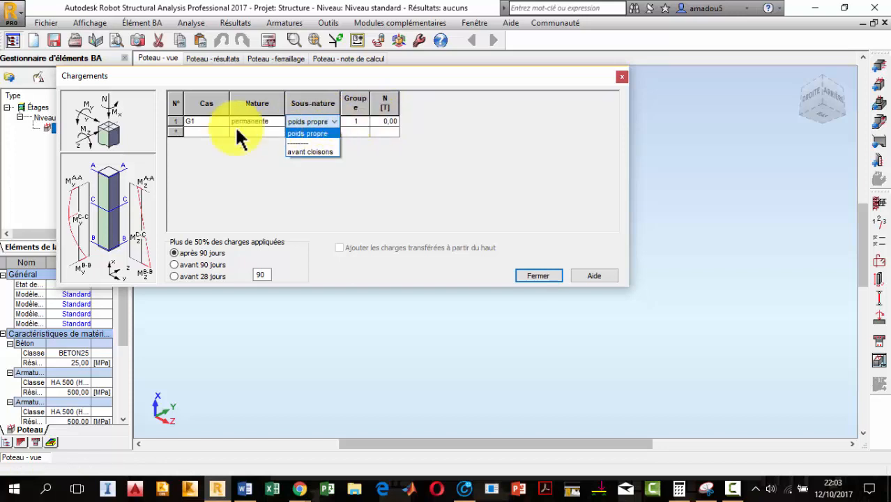
{"action": "left_click", "coordinate": [177, 120]}
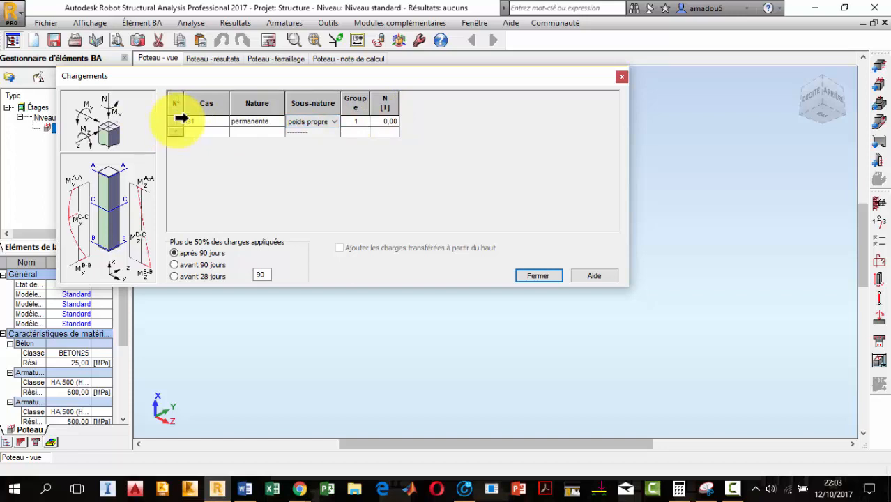
{"action": "left_click", "coordinate": [334, 121]}
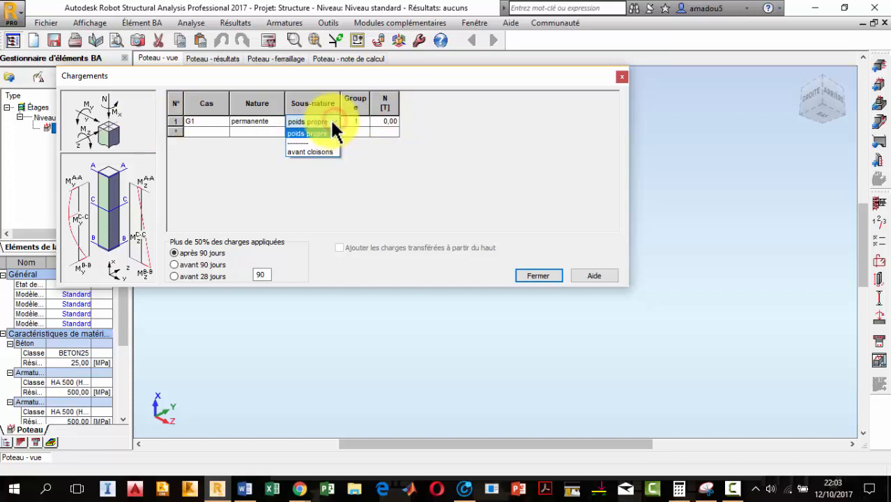
{"action": "left_click", "coordinate": [301, 140]}
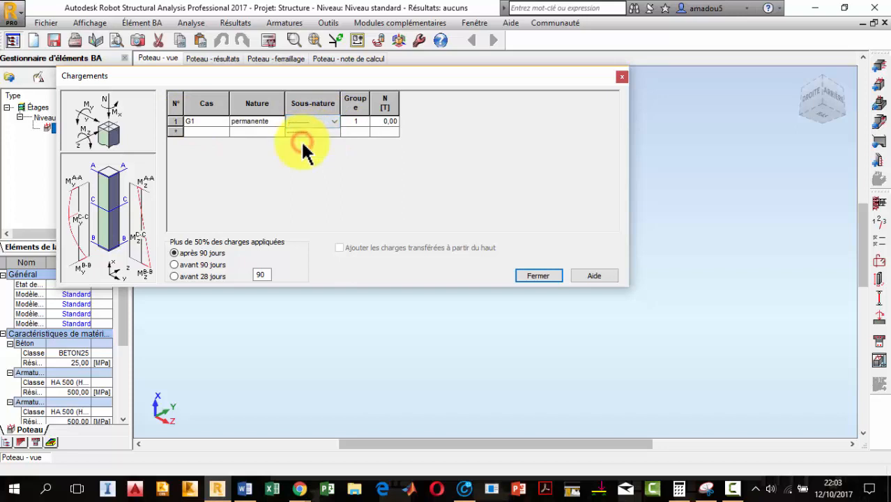
Add a second load case of nature d'exploitation to the column's loads
{"action": "left_click", "coordinate": [272, 131]}
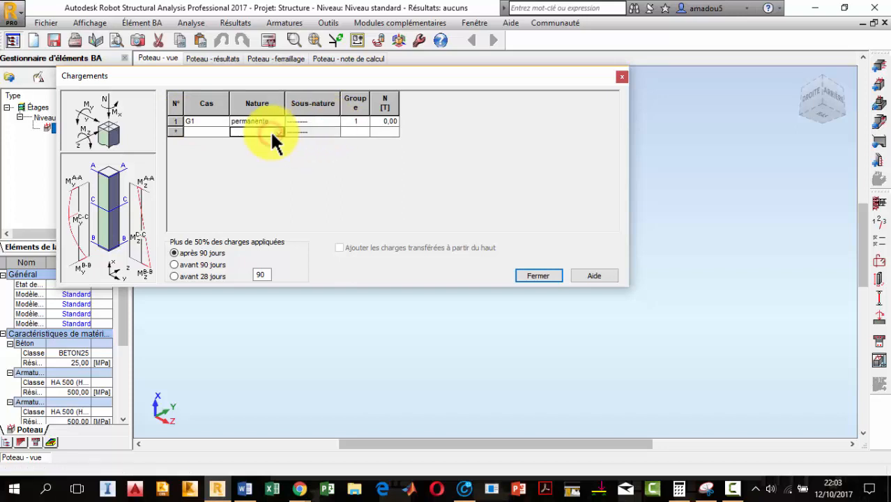
{"action": "left_click", "coordinate": [277, 132]}
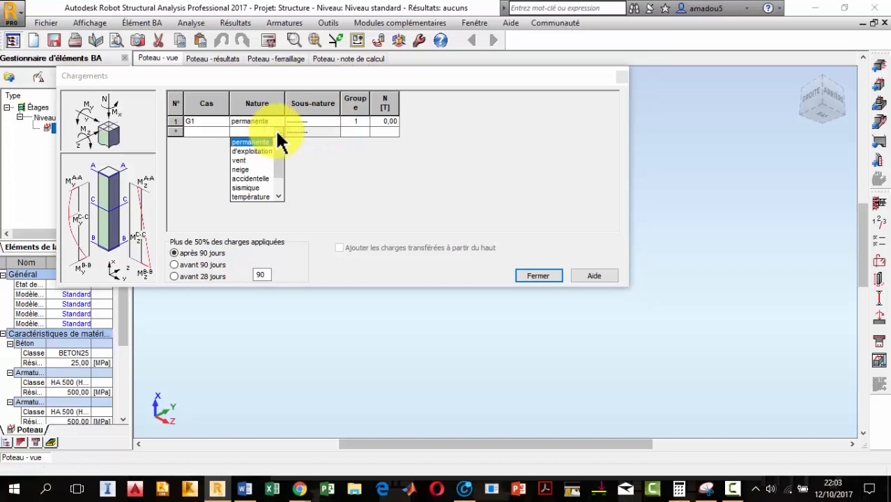
{"action": "left_click", "coordinate": [260, 151]}
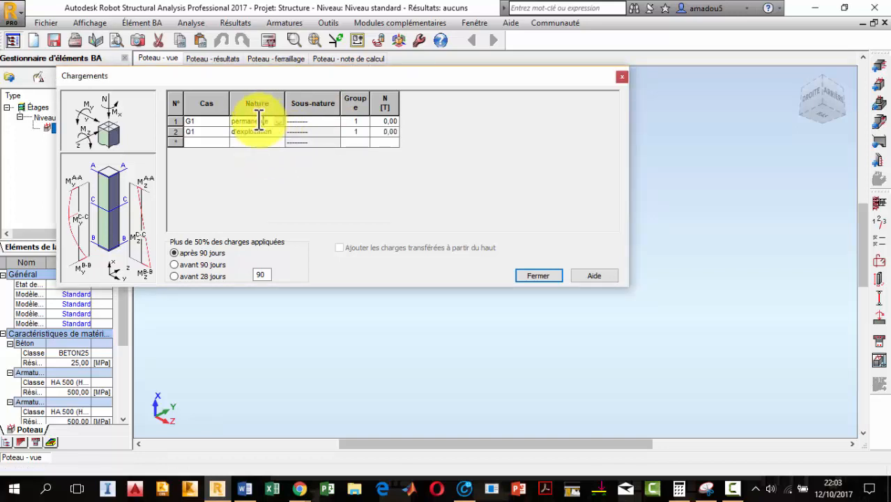
Rename the permanent load case G and the d'exploitation load case Q
{"action": "left_click", "coordinate": [200, 126]}
{"action": "left_click", "coordinate": [199, 121]}
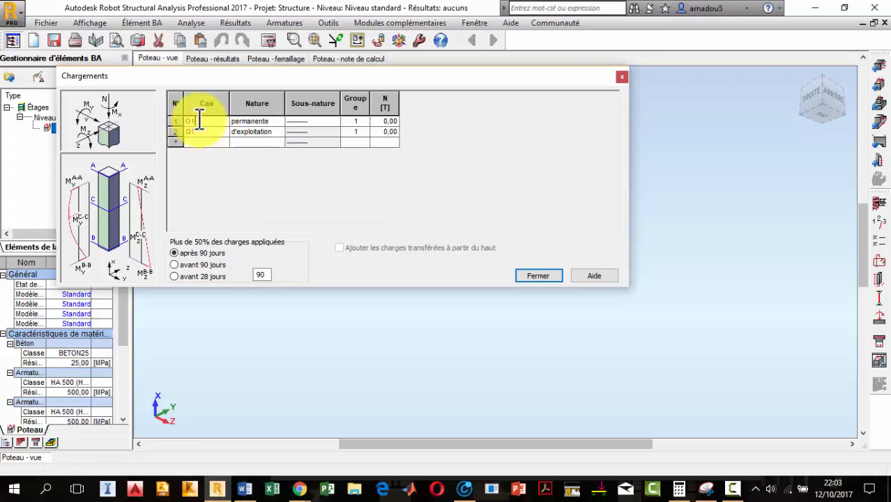
{"action": "left_click", "coordinate": [206, 131]}
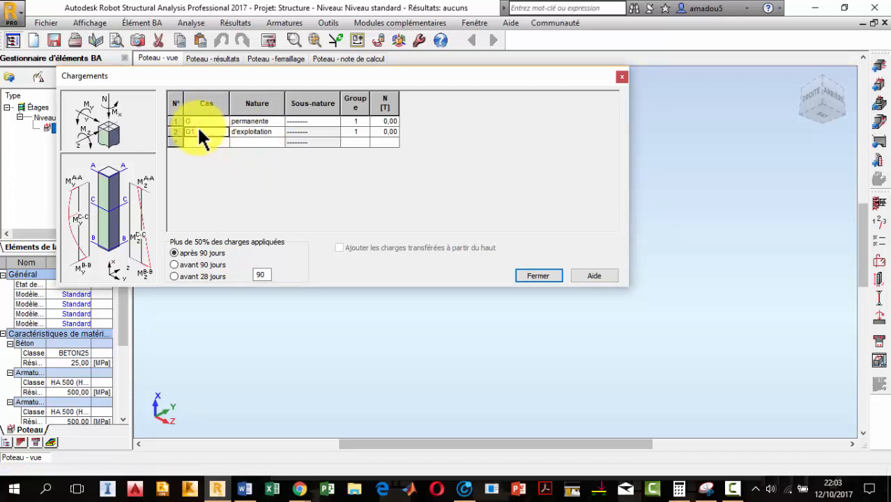
{"action": "left_click", "coordinate": [198, 130]}
Check the load values in the handwritten notes and set the axial force N to 200 T for case G and 150 T for case Q
{"action": "left_click", "coordinate": [391, 122]}
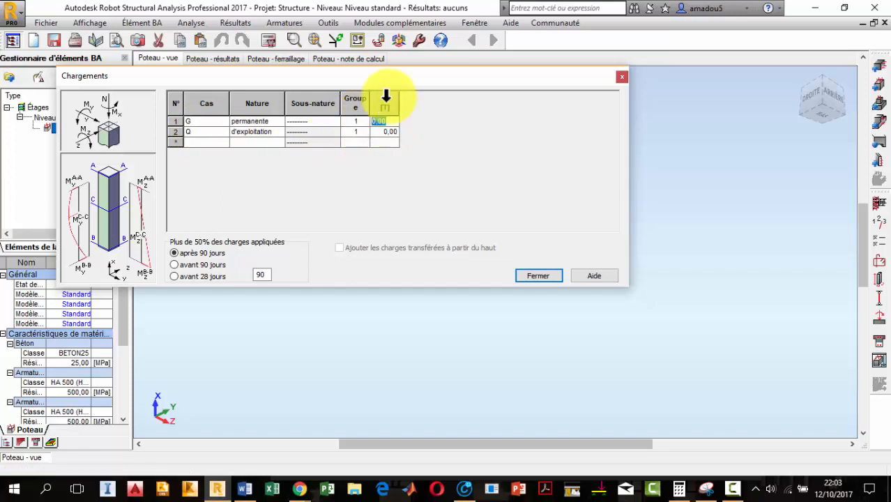
{"action": "left_click_drag", "start_coordinate": [395, 75], "coordinate": [497, 136]}
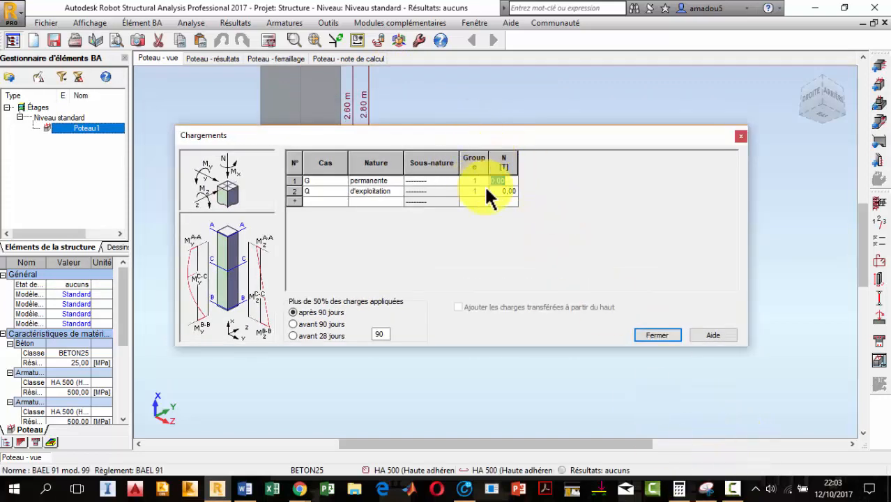
{"action": "left_click", "coordinate": [705, 488]}
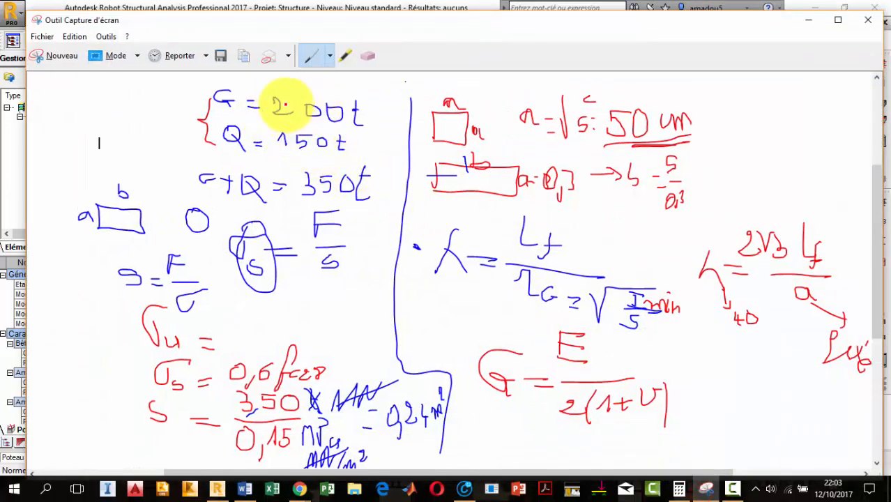
{"action": "left_click", "coordinate": [809, 20]}
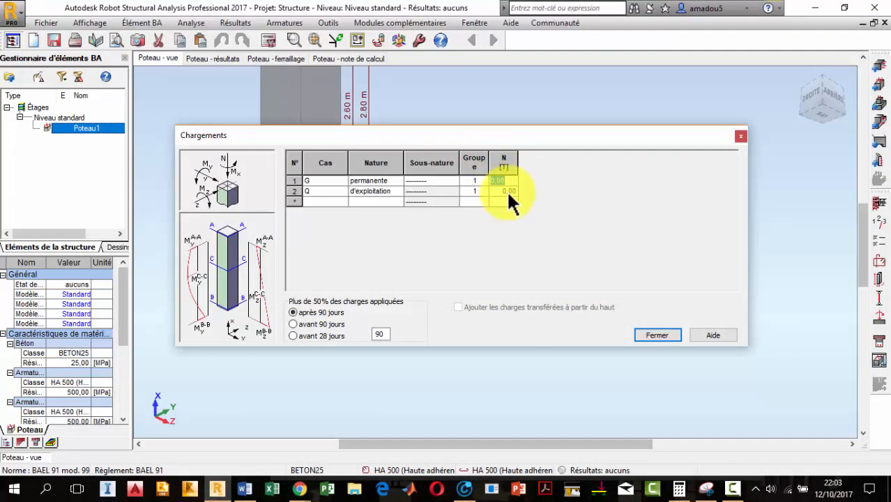
{"action": "type", "text": "200"}
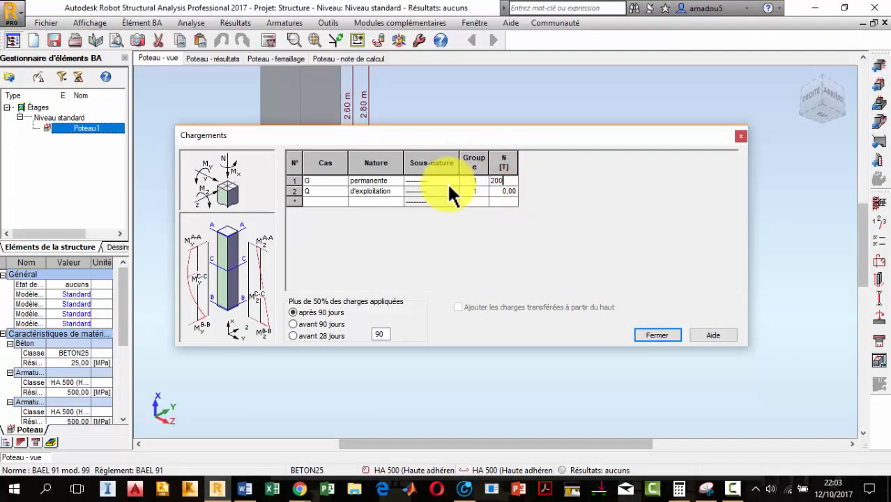
{"action": "left_click", "coordinate": [508, 191]}
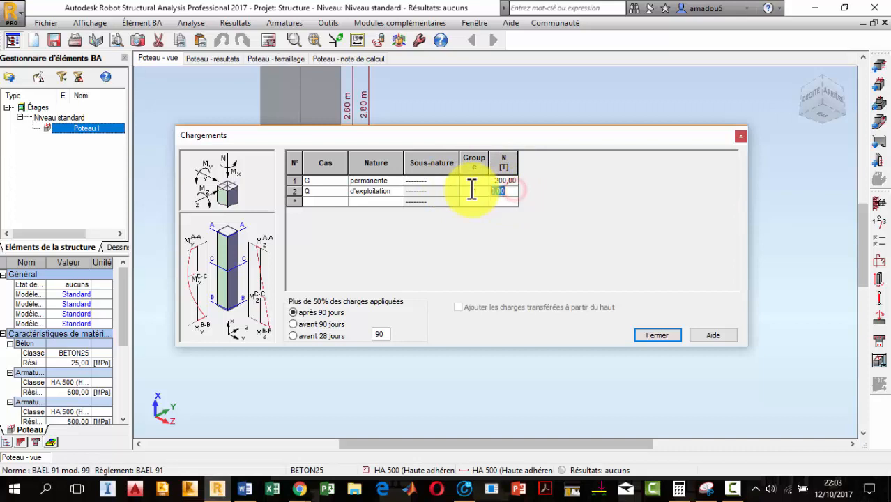
{"action": "type", "text": "150"}
{"action": "left_click", "coordinate": [508, 181]}
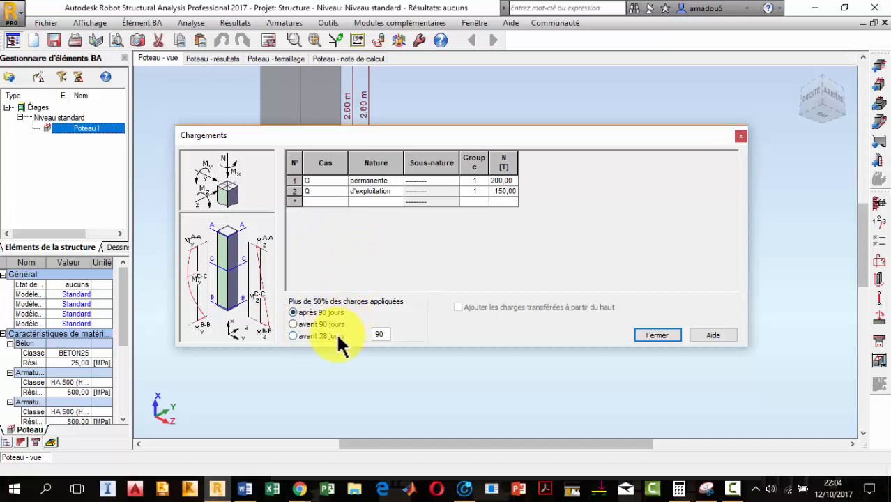
Set the application time of more than 50% of the loads to avant 90 jours and close the loads
{"action": "left_click", "coordinate": [299, 324]}
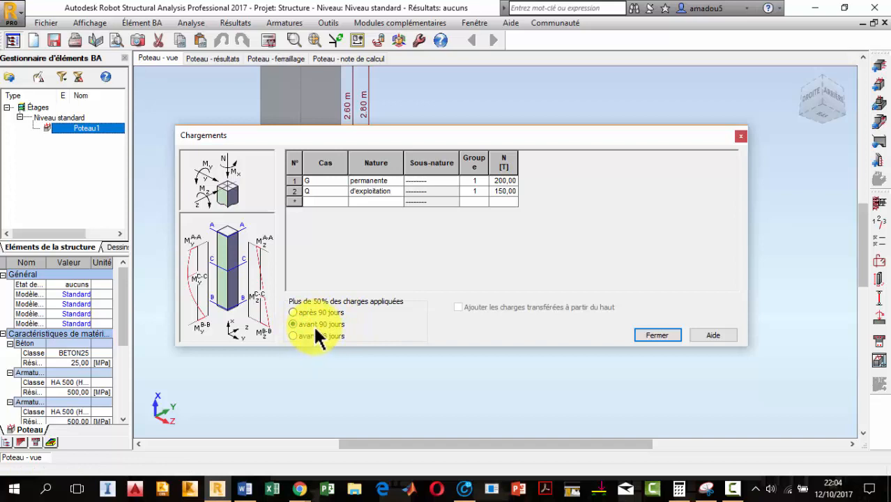
{"action": "left_click", "coordinate": [319, 325]}
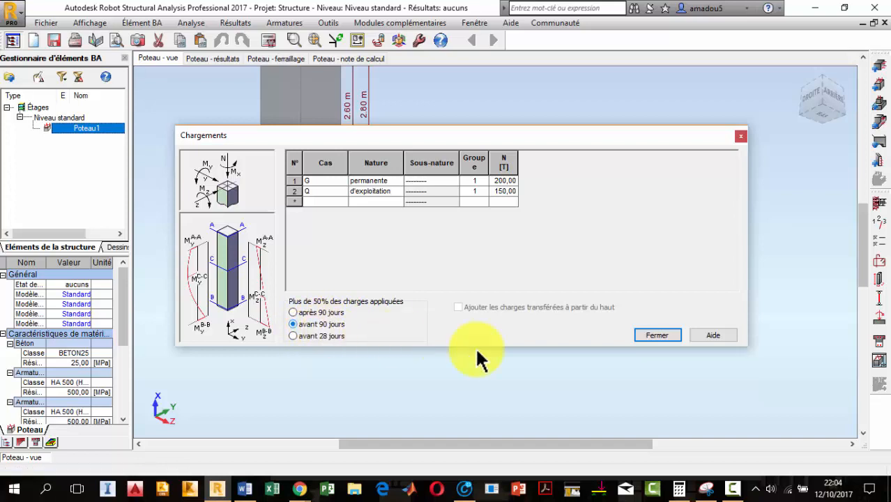
{"action": "left_click", "coordinate": [661, 334]}
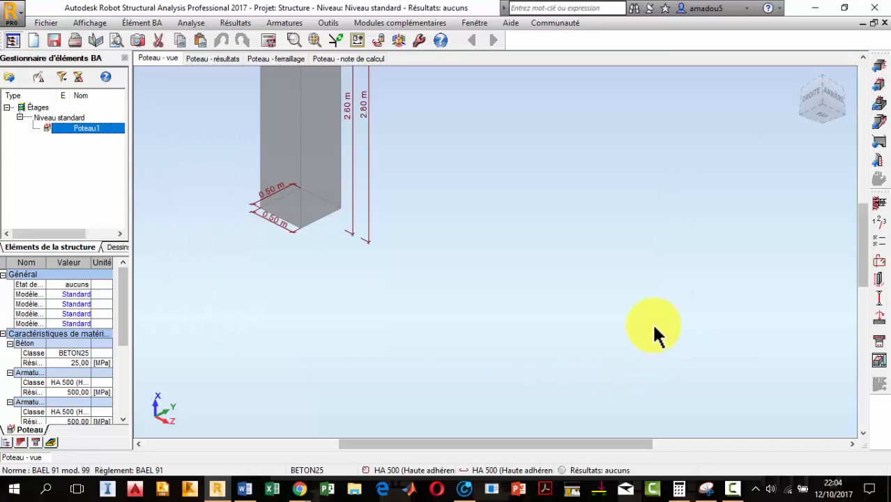
Open the storey parameters and confirm them with peu préjudiciable cracking and a fire resistance of 0 h
{"action": "left_click", "coordinate": [879, 222]}
{"action": "left_click", "coordinate": [404, 233]}
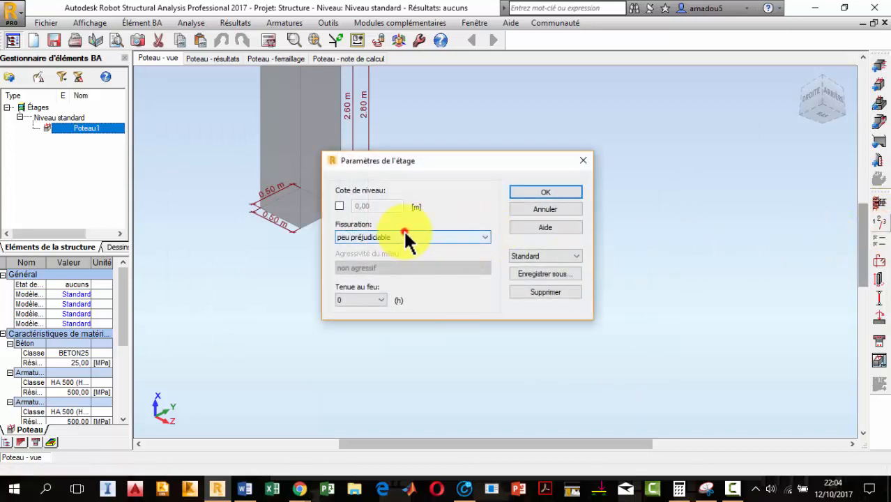
{"action": "left_click", "coordinate": [398, 248]}
{"action": "left_click", "coordinate": [377, 300]}
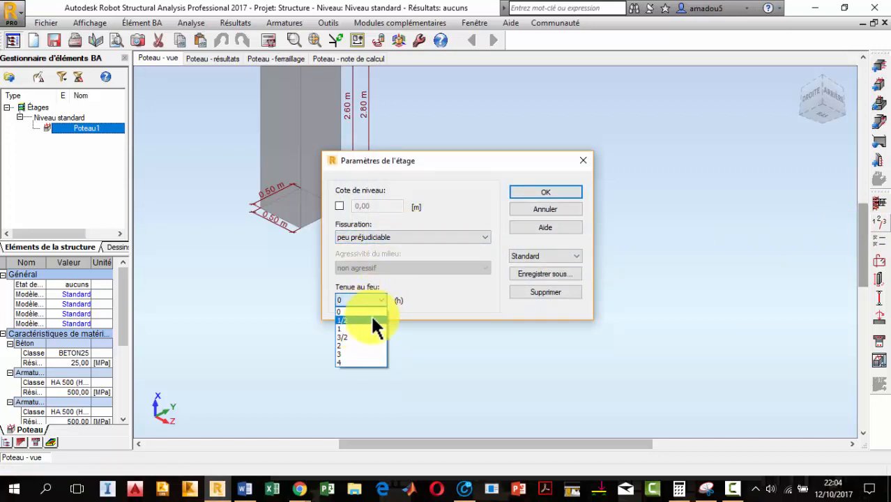
{"action": "left_click", "coordinate": [447, 285]}
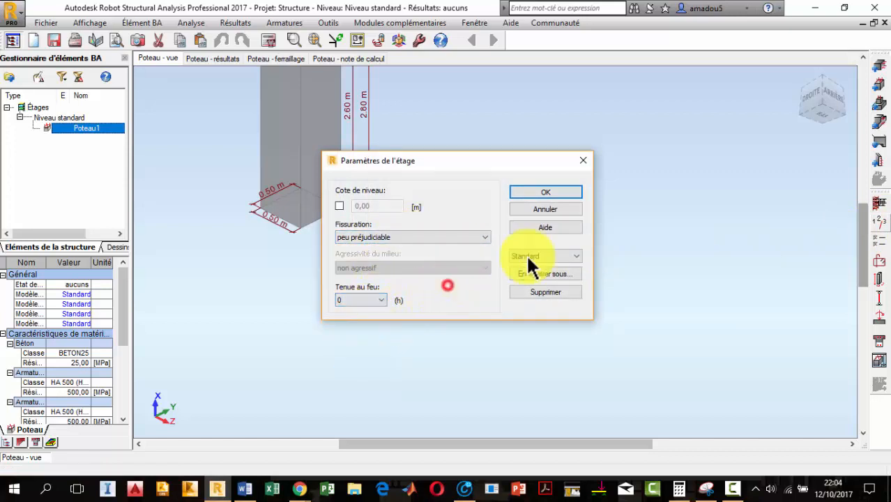
{"action": "left_click", "coordinate": [556, 190]}
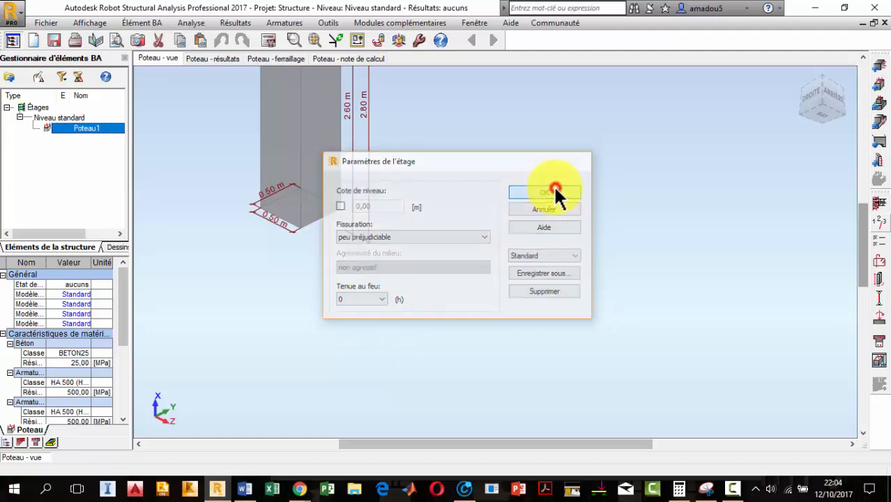
In the calculation options, fix the reinforcement cover at 3,0 cm, keep the optimisation degree at Élevé and enable Dispositions sismiques
{"action": "left_click", "coordinate": [882, 246]}
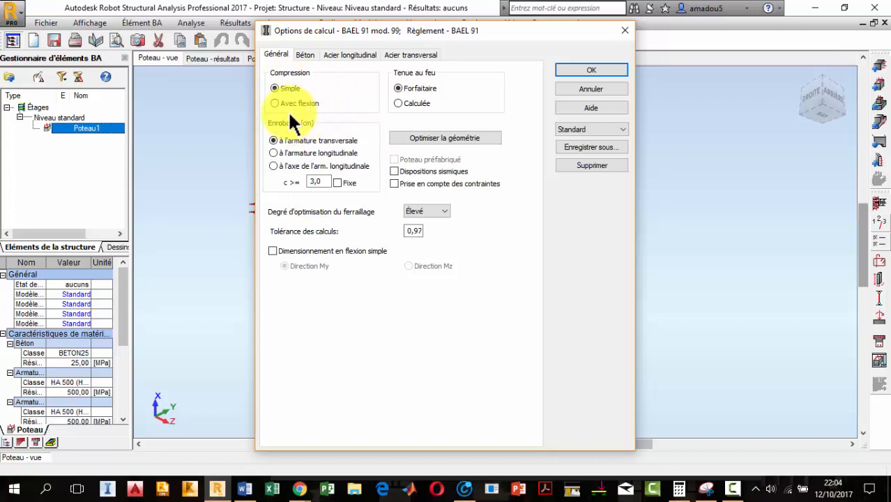
{"action": "left_click", "coordinate": [337, 182]}
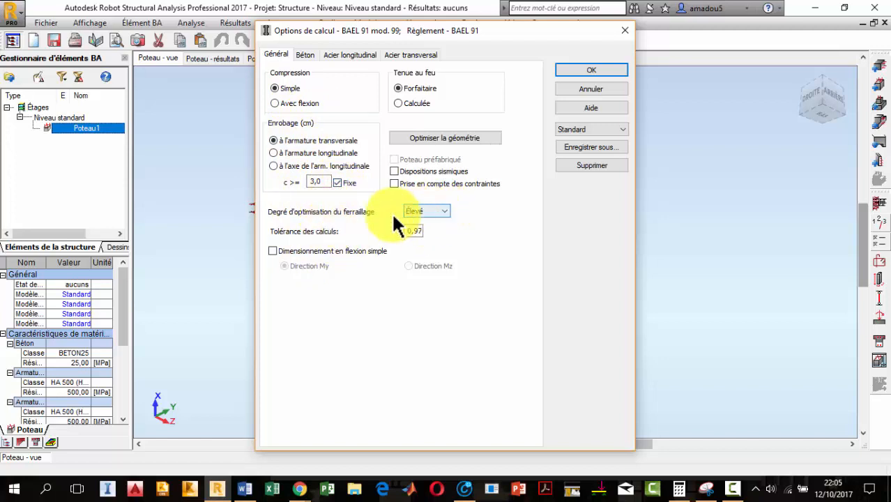
{"action": "left_click", "coordinate": [418, 211]}
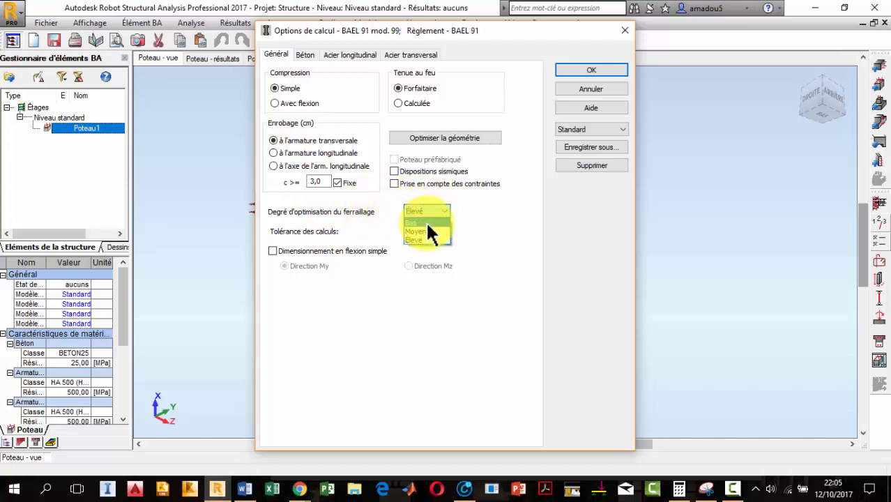
{"action": "left_click", "coordinate": [491, 228]}
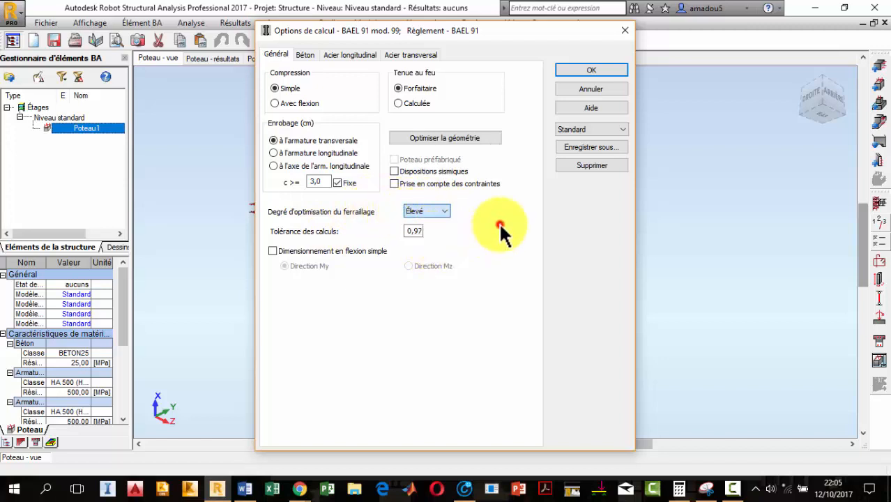
{"action": "left_click", "coordinate": [397, 172]}
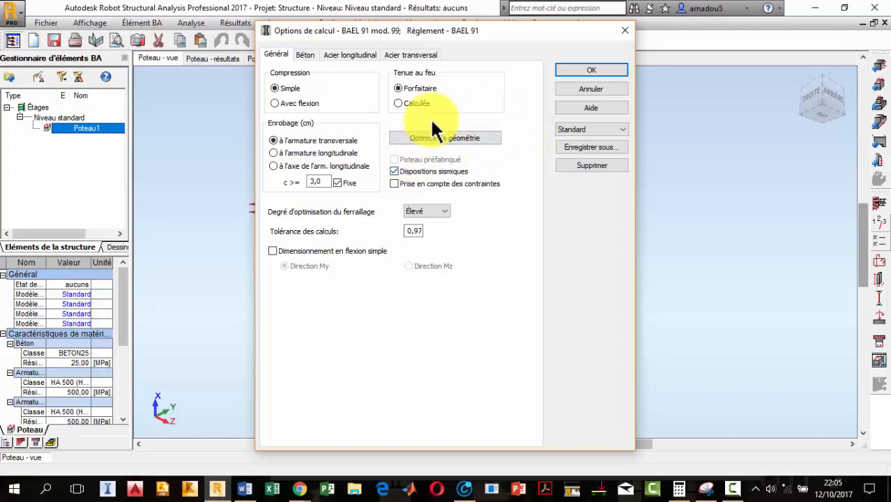
Set the concrete in the calculation options to CONCRETE25 and keep the aggregate diameter at 20,0 mm
{"action": "left_click", "coordinate": [306, 54]}
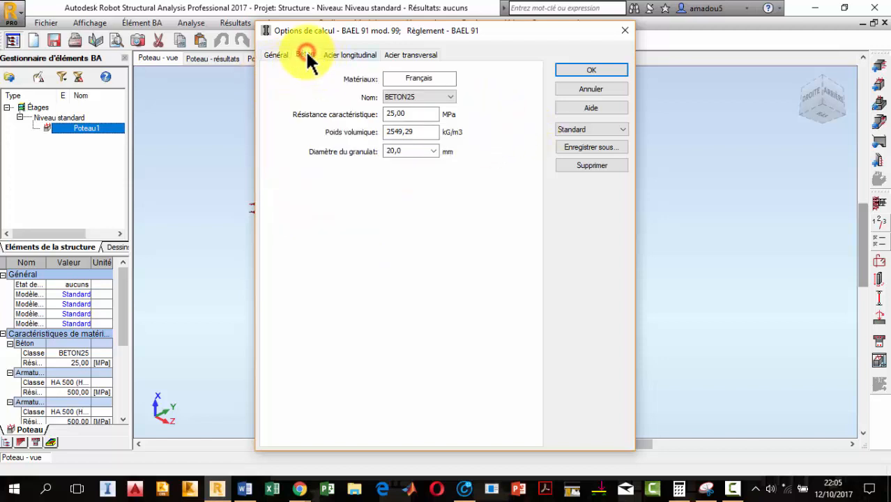
{"action": "left_click", "coordinate": [427, 95]}
{"action": "left_click", "coordinate": [428, 96]}
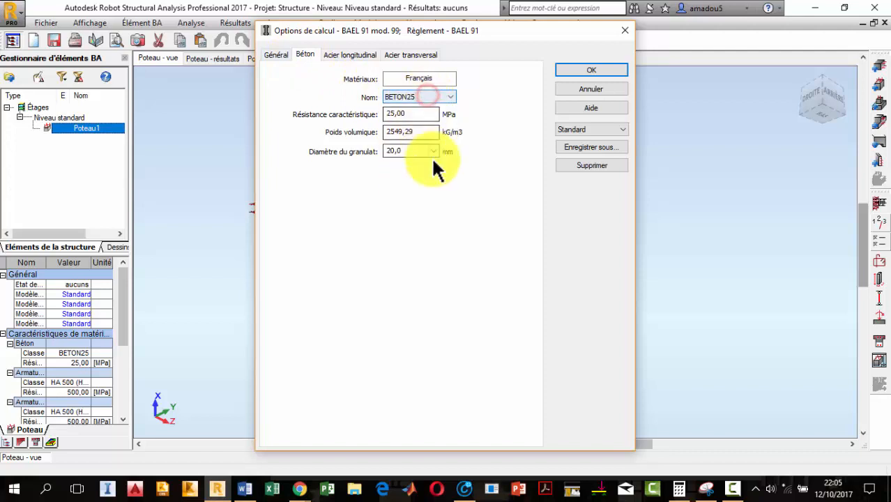
{"action": "left_click", "coordinate": [427, 95]}
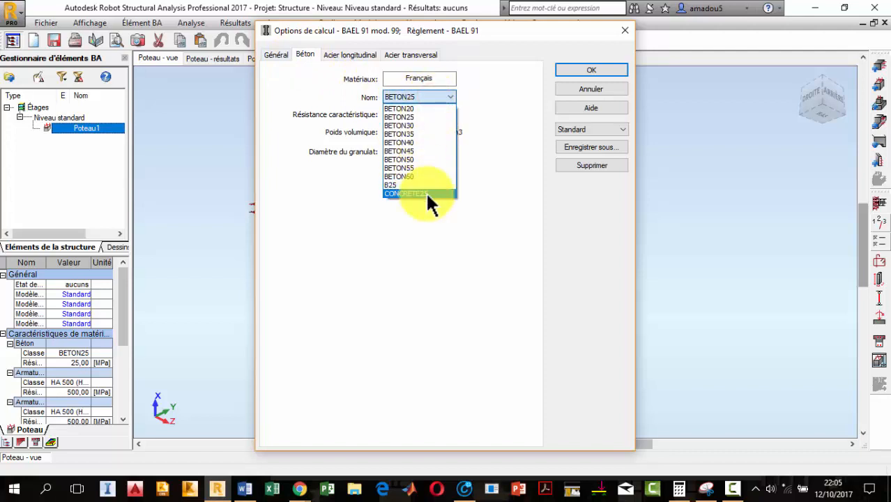
{"action": "left_click", "coordinate": [408, 193]}
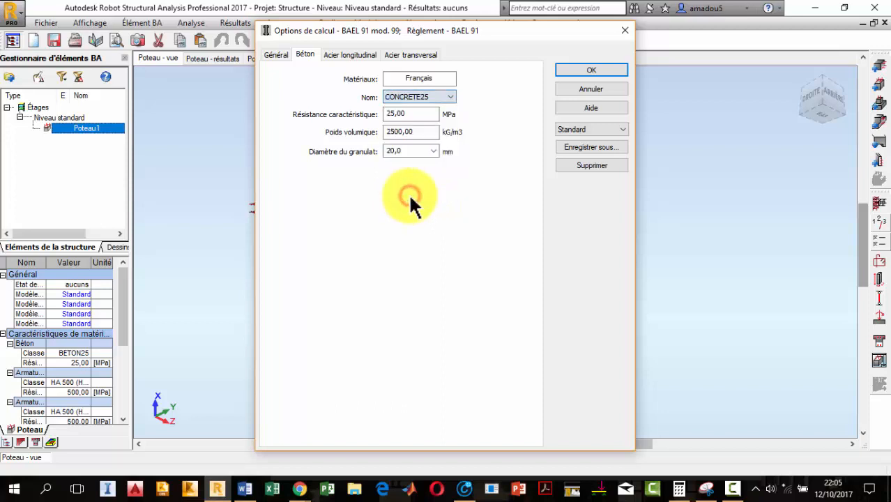
{"action": "left_click", "coordinate": [428, 151]}
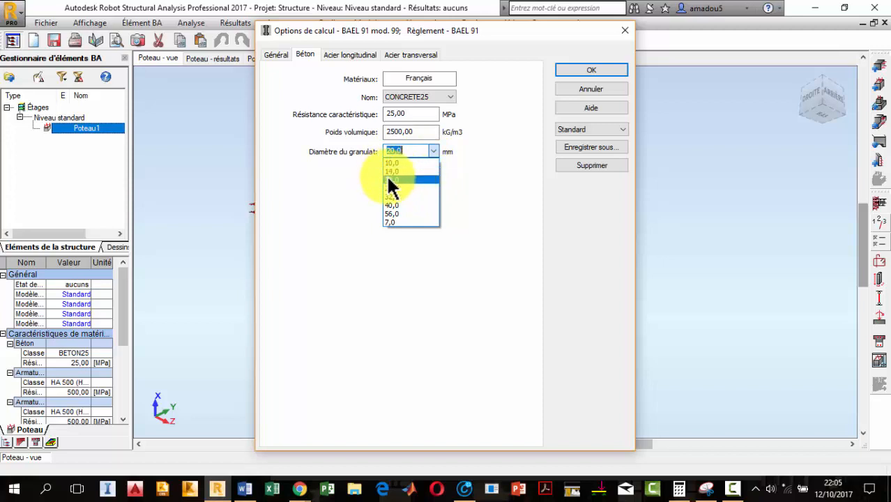
{"action": "left_click", "coordinate": [326, 169]}
Restrict the longitudinal steel to 20 mm bars only by excluding all other diameters
{"action": "left_click", "coordinate": [345, 55]}
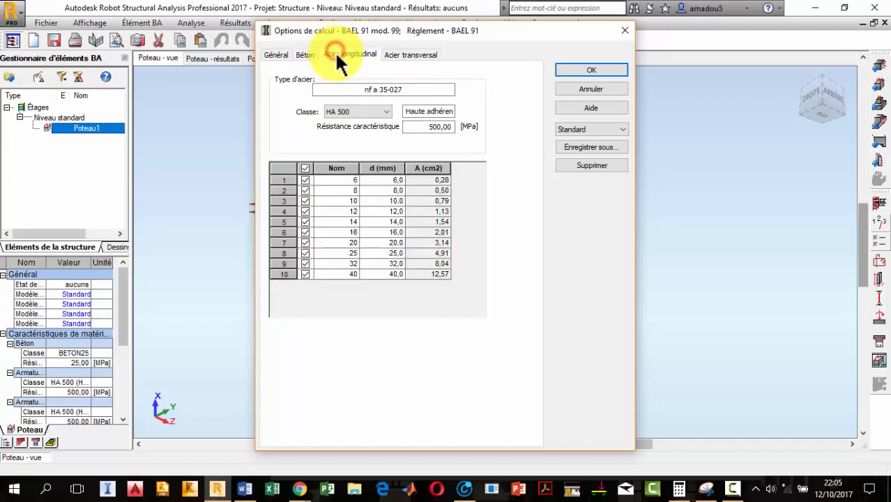
{"action": "left_click", "coordinate": [305, 180]}
{"action": "left_click", "coordinate": [306, 190]}
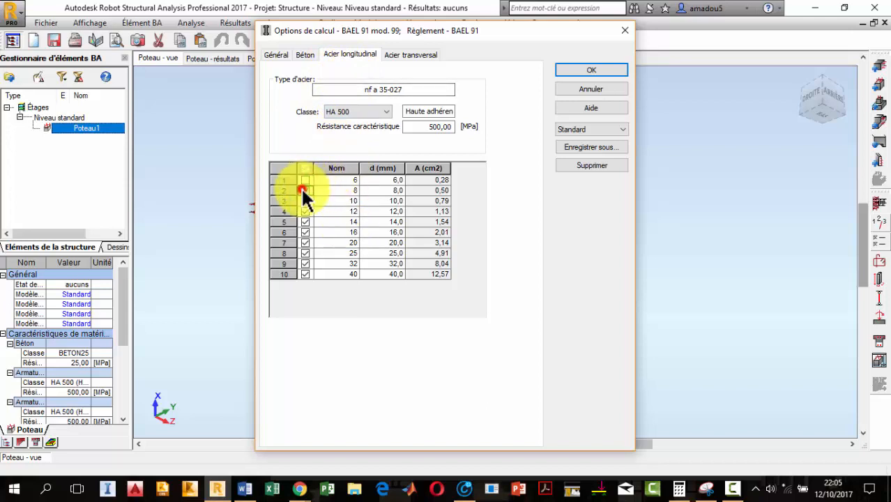
{"action": "left_click", "coordinate": [306, 201]}
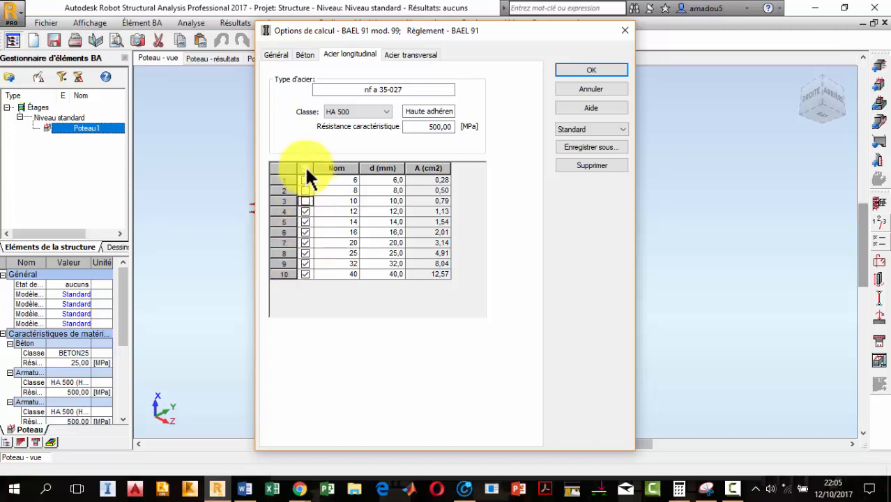
{"action": "left_click", "coordinate": [305, 168]}
{"action": "left_click", "coordinate": [305, 168]}
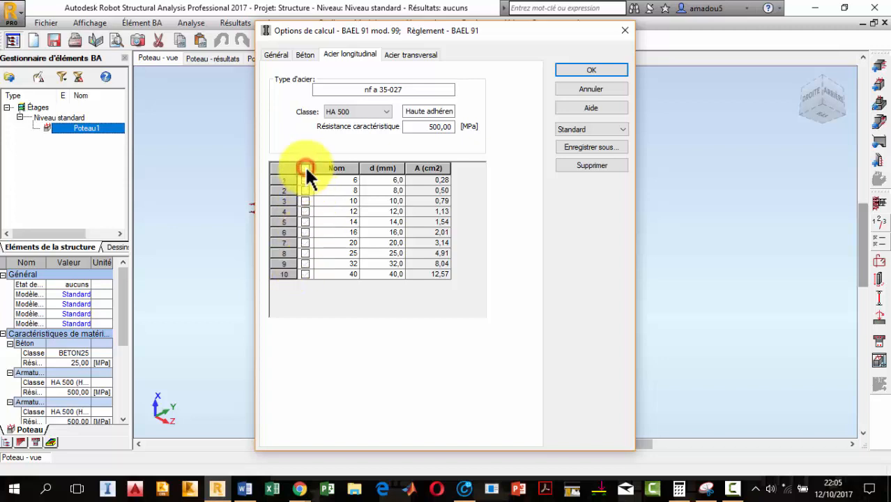
{"action": "left_click", "coordinate": [305, 242]}
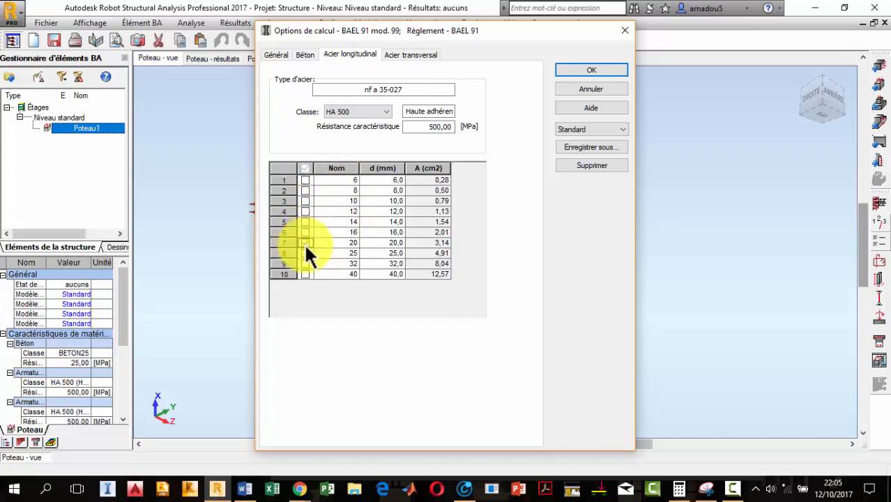
{"action": "left_click", "coordinate": [306, 242]}
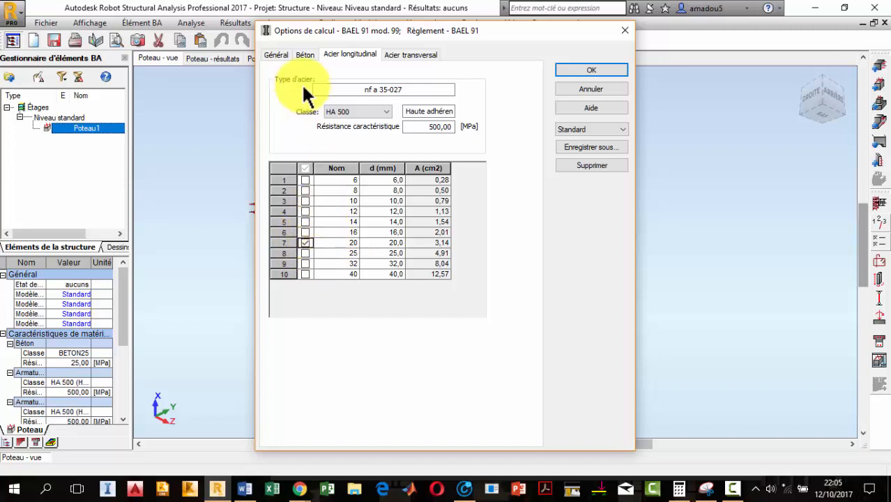
Restrict the transverse steel to the 6 mm and 8 mm diameters and confirm the calculation options
{"action": "left_click", "coordinate": [399, 54]}
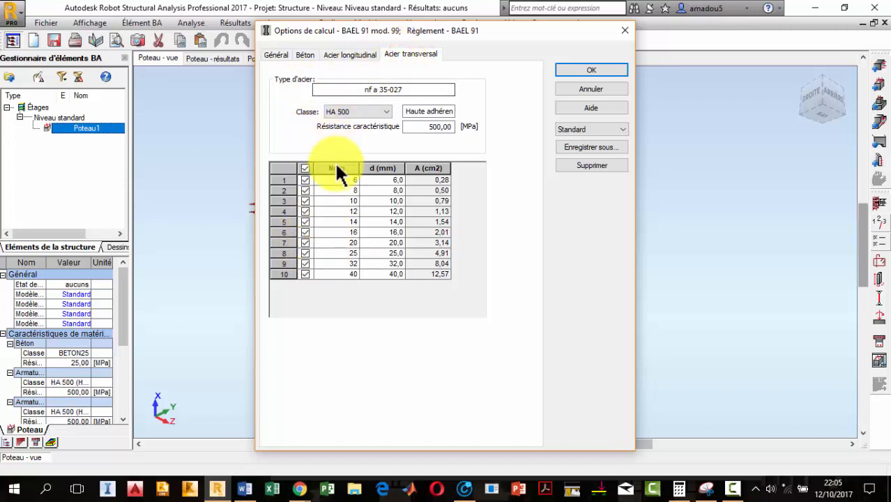
{"action": "left_click", "coordinate": [305, 168]}
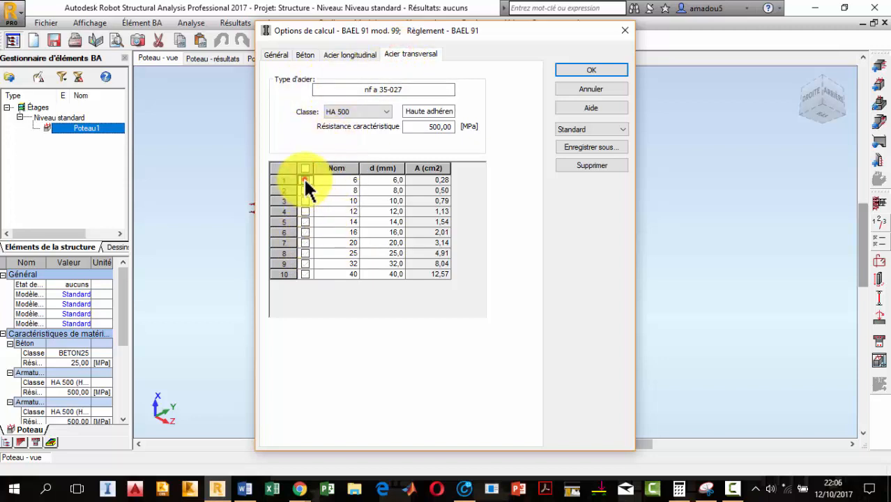
{"action": "left_click", "coordinate": [305, 181]}
{"action": "left_click", "coordinate": [305, 190]}
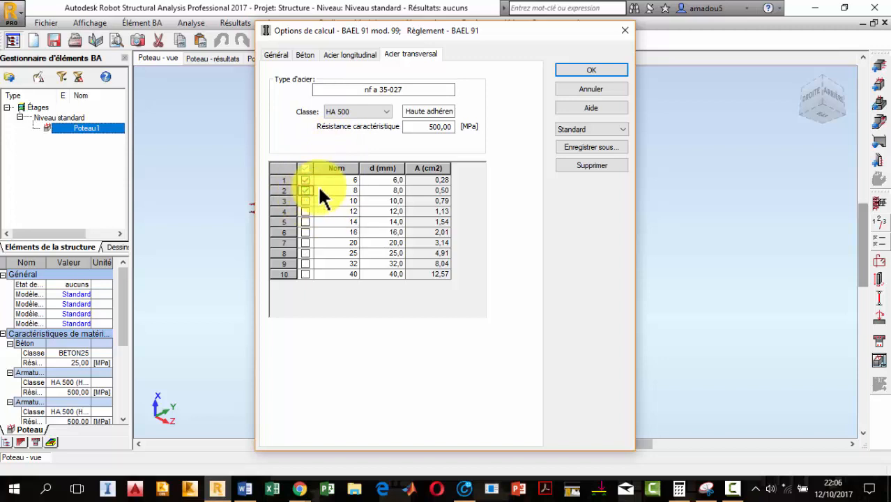
{"action": "left_click", "coordinate": [592, 72]}
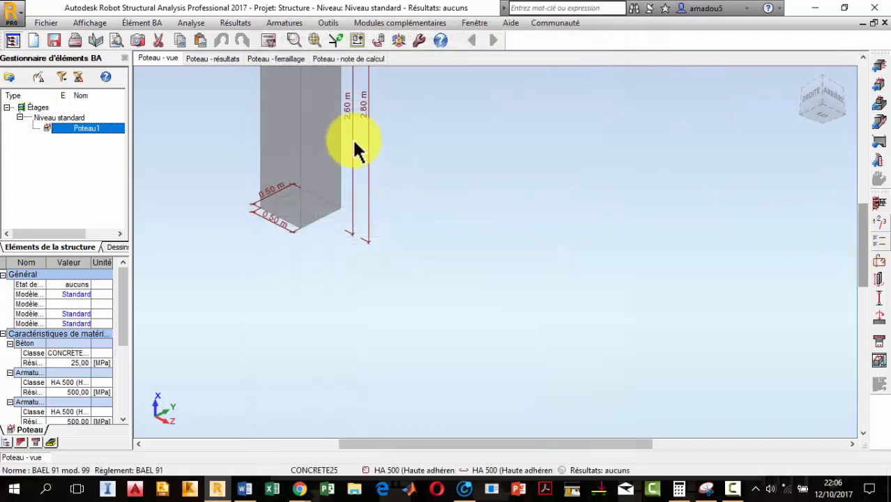
Run the reinforcement calculation for the column Poteau1
{"action": "scroll", "coordinate": [516, 339], "scroll_direction": "down", "scroll_amount": 6}
{"action": "scroll", "coordinate": [400, 193], "scroll_direction": "up", "scroll_amount": 4}
{"action": "scroll", "coordinate": [593, 263], "scroll_direction": "down", "scroll_amount": 4}
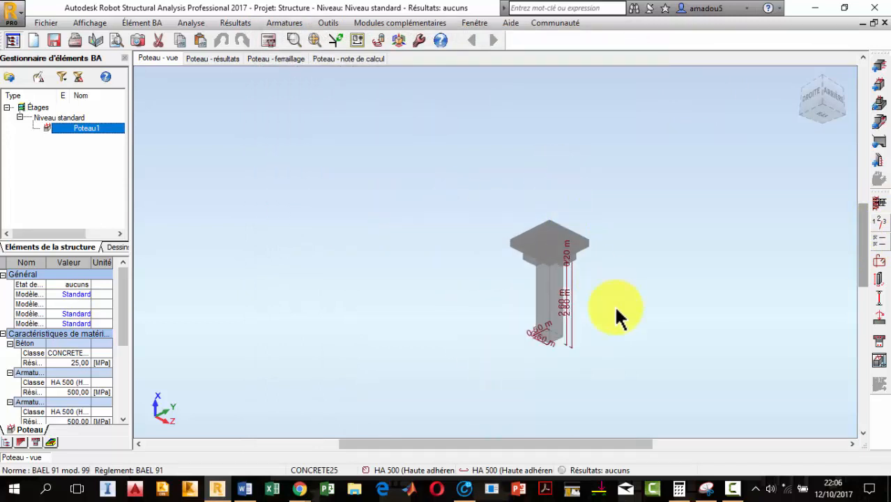
{"action": "scroll", "coordinate": [585, 272], "scroll_direction": "up", "scroll_amount": 3}
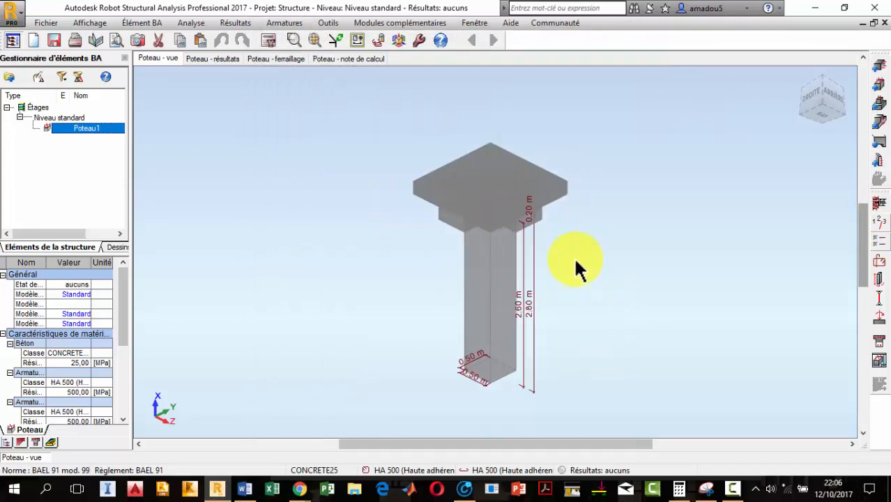
{"action": "left_click", "coordinate": [269, 41]}
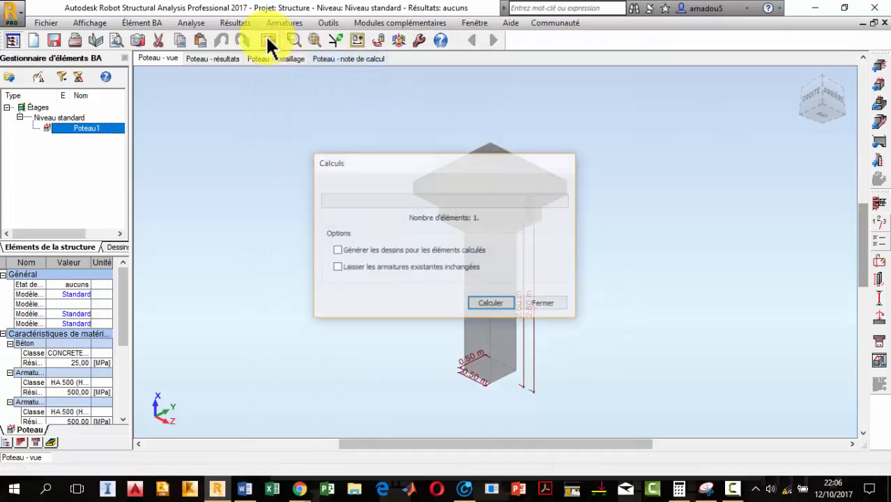
{"action": "left_click", "coordinate": [504, 305]}
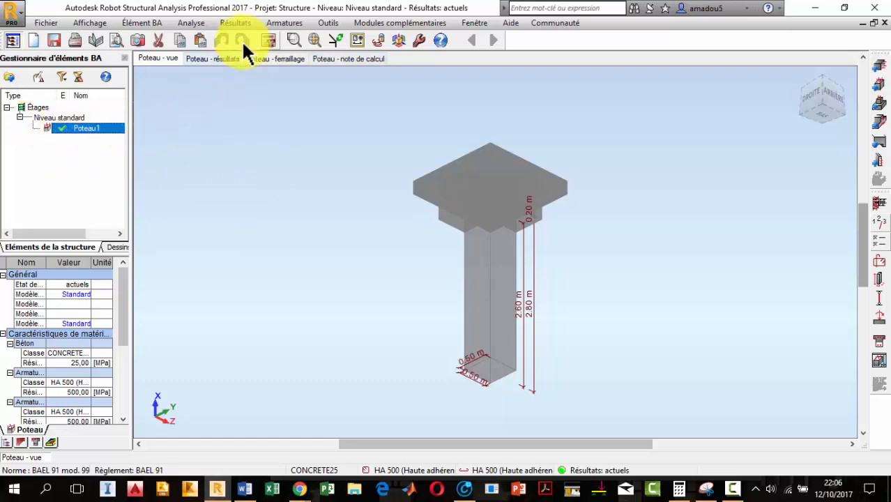
Examine the column results: the N-My interaction diagram, the ELU load combinations, the reinforced section and the safety coefficients
{"action": "left_click", "coordinate": [219, 58]}
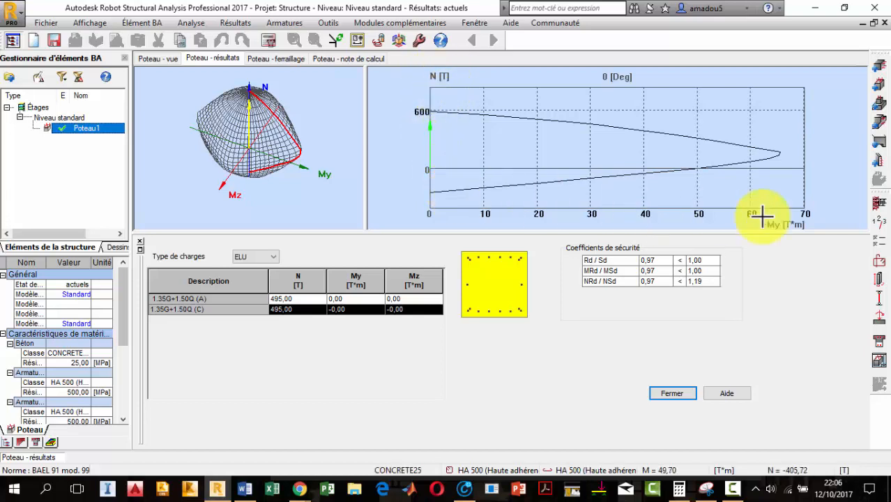
{"action": "left_click", "coordinate": [410, 298]}
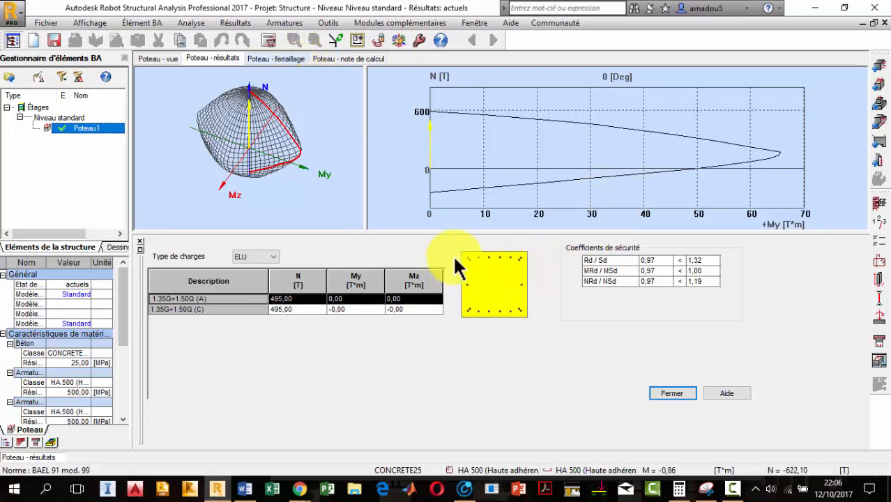
{"action": "left_click", "coordinate": [504, 252]}
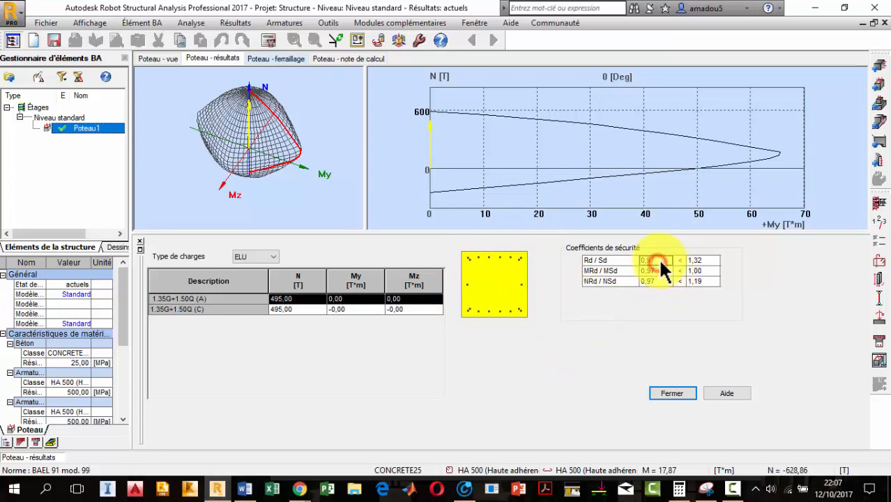
{"action": "left_click", "coordinate": [697, 260]}
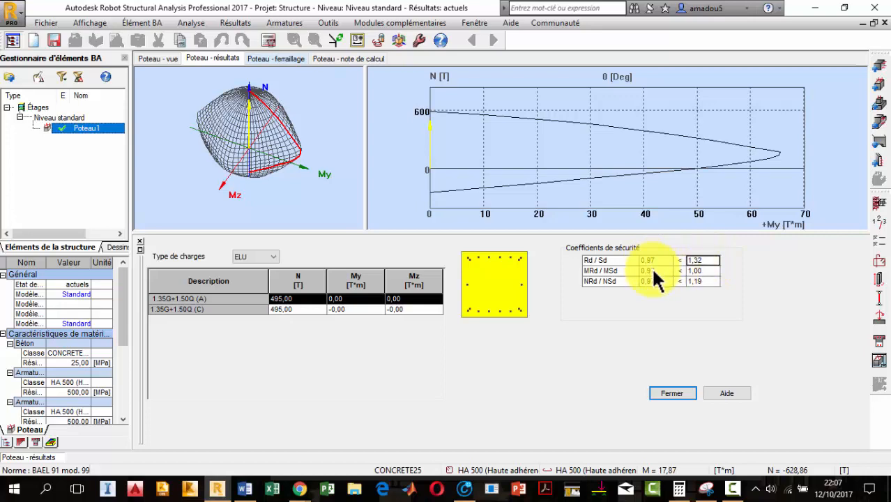
{"action": "left_click", "coordinate": [663, 259]}
{"action": "left_click", "coordinate": [696, 260]}
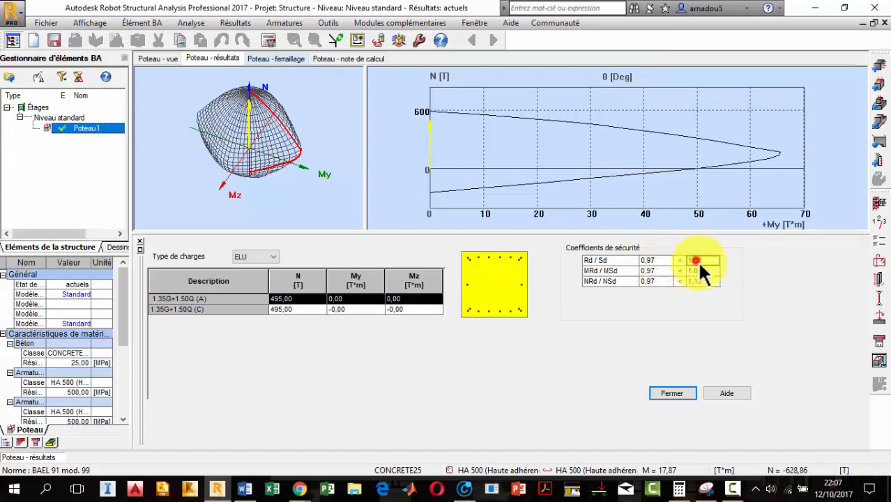
{"action": "left_click", "coordinate": [696, 270]}
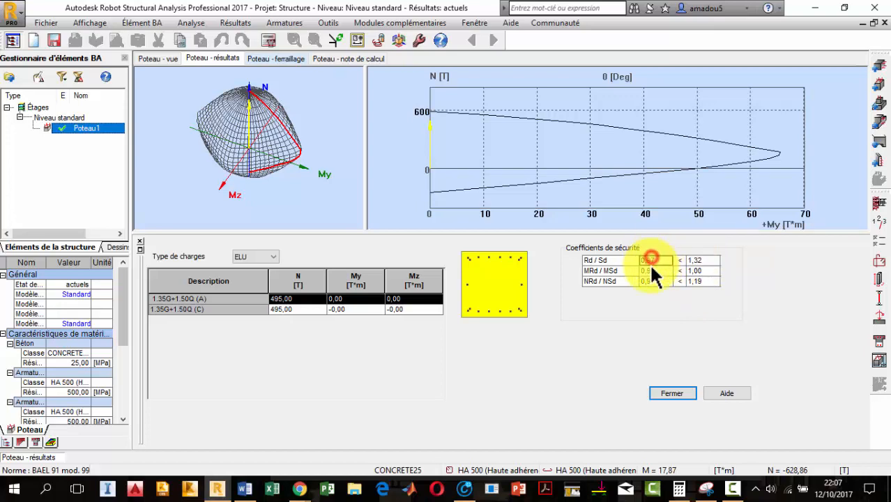
{"action": "left_click", "coordinate": [703, 259]}
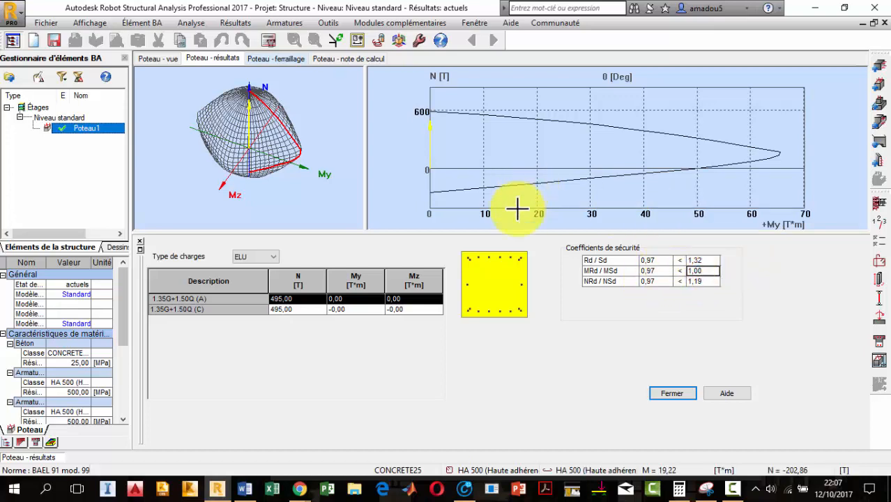
{"action": "left_click", "coordinate": [258, 256]}
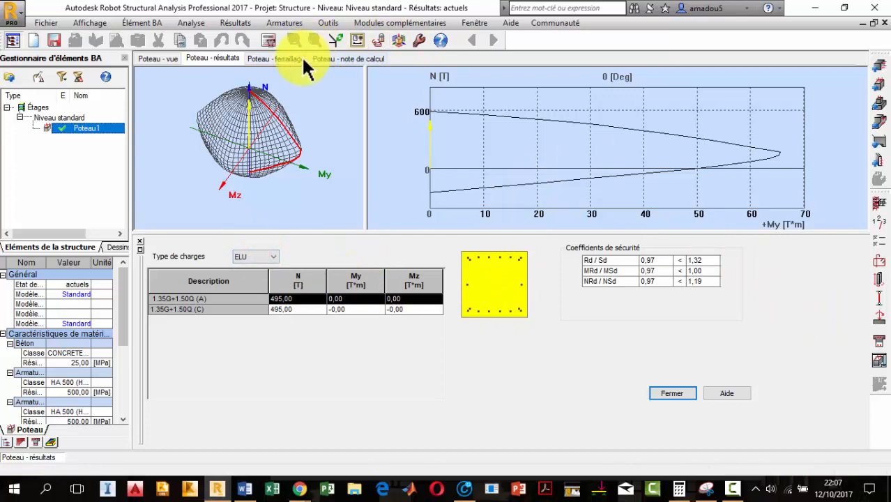
Examine the column's reinforcement in the bar table, the cross-section and the 3D view of the cage
{"action": "left_click", "coordinate": [275, 58]}
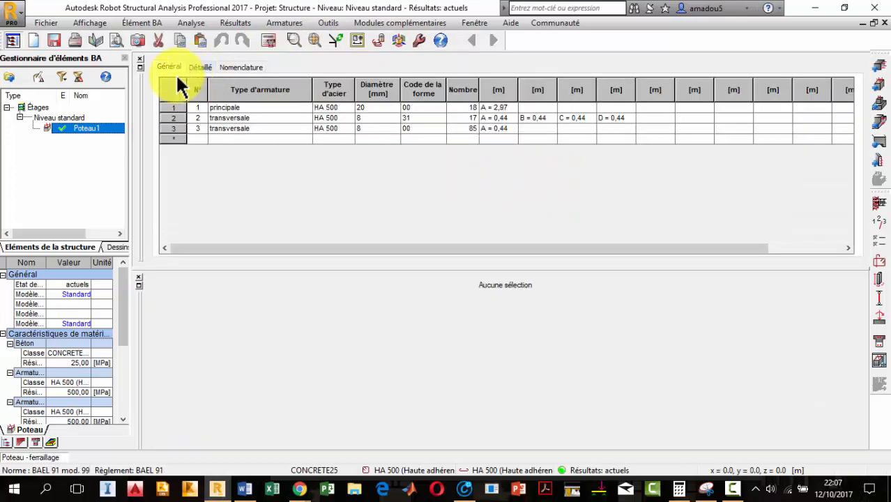
{"action": "left_click", "coordinate": [139, 67]}
{"action": "left_click_drag", "start_coordinate": [270, 64], "coordinate": [284, 244]}
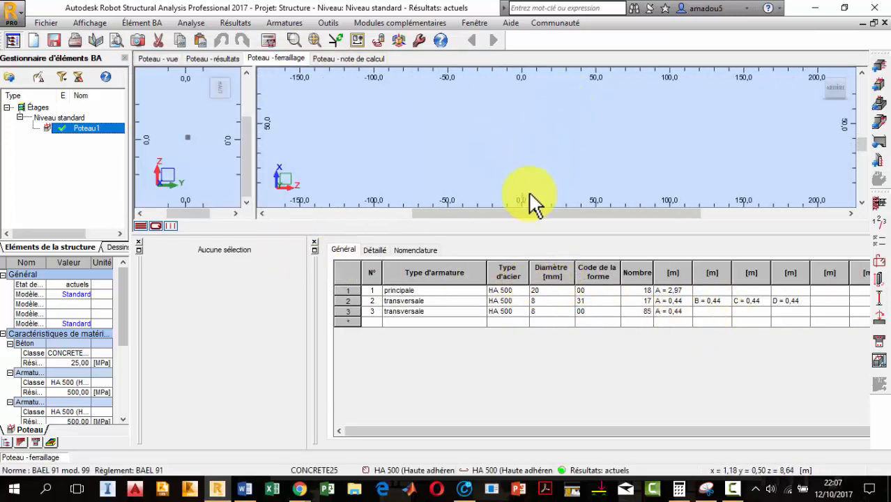
{"action": "scroll", "coordinate": [530, 202], "scroll_direction": "up", "scroll_amount": 3}
{"action": "mouse_move", "coordinate": [823, 79]}
{"action": "left_mouse_down"}
{"action": "mouse_move", "coordinate": [533, 174]}
{"action": "mouse_move", "coordinate": [470, 153]}
{"action": "left_mouse_up"}
{"action": "scroll", "coordinate": [200, 131], "scroll_direction": "up", "scroll_amount": 5}
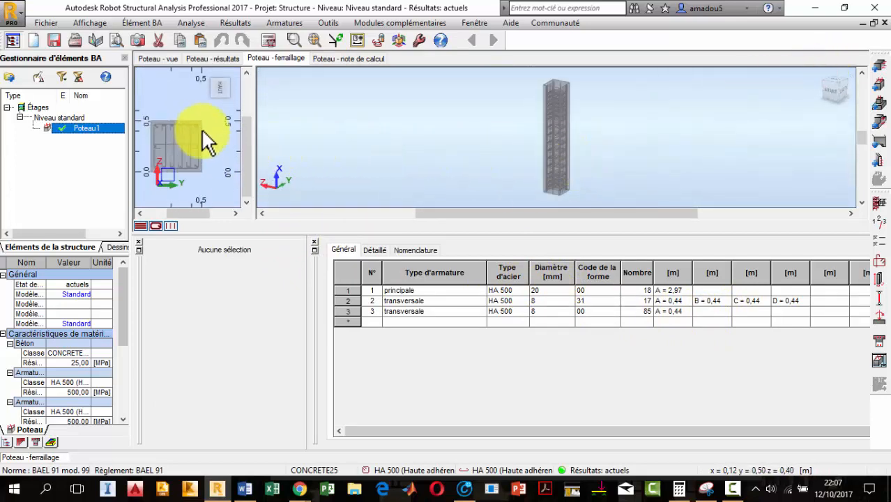
{"action": "scroll", "coordinate": [200, 131], "scroll_direction": "down", "scroll_amount": 2}
{"action": "scroll", "coordinate": [567, 92], "scroll_direction": "up", "scroll_amount": 5}
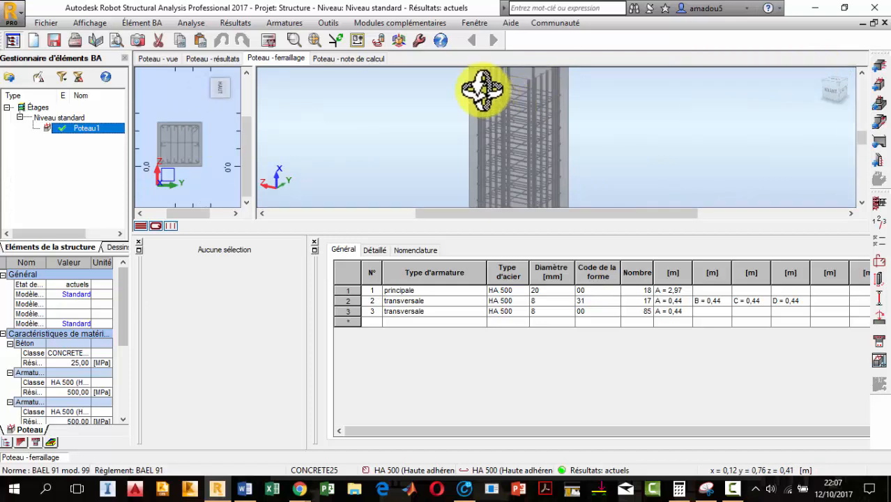
{"action": "scroll", "coordinate": [483, 91], "scroll_direction": "up", "scroll_amount": 4}
{"action": "scroll", "coordinate": [481, 124], "scroll_direction": "down", "scroll_amount": 6}
{"action": "scroll", "coordinate": [484, 128], "scroll_direction": "up", "scroll_amount": 6}
{"action": "left_click_drag", "start_coordinate": [485, 128], "coordinate": [696, 208]}
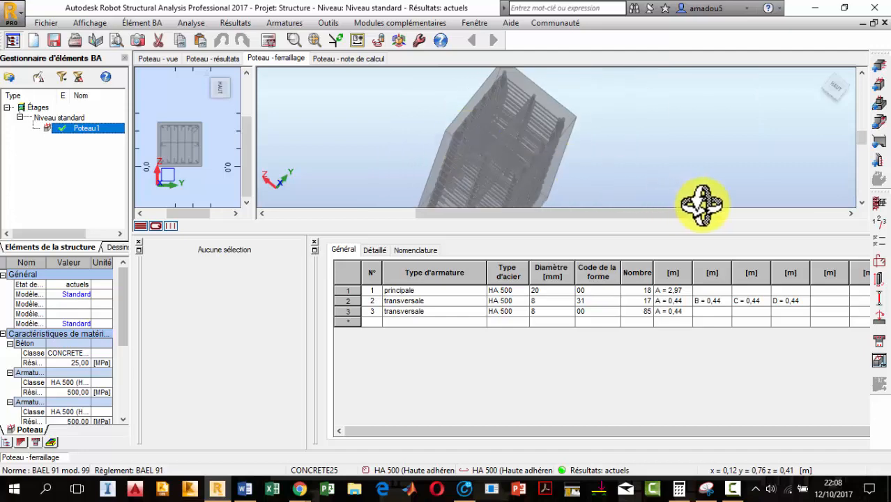
Set the maximum number of bars per bundle for the corner bars to 1 in the reinforcement layout
{"action": "left_click", "coordinate": [880, 241]}
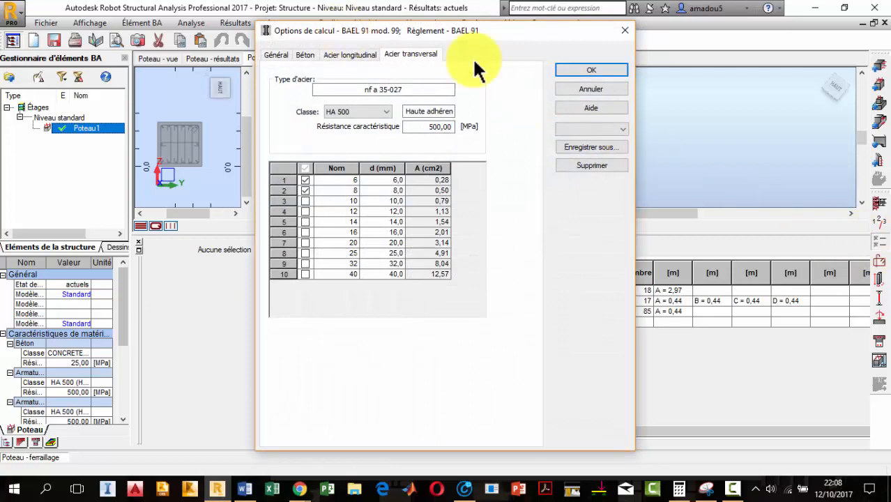
{"action": "left_click", "coordinate": [625, 30]}
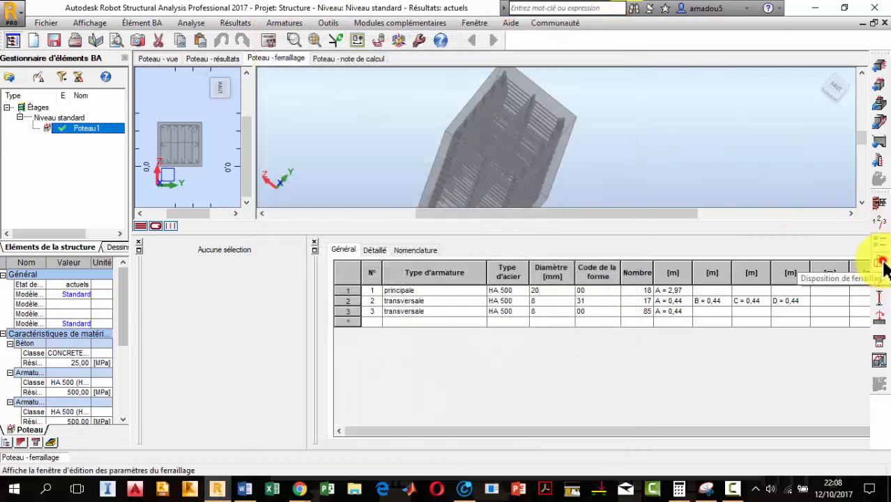
{"action": "left_click", "coordinate": [880, 260]}
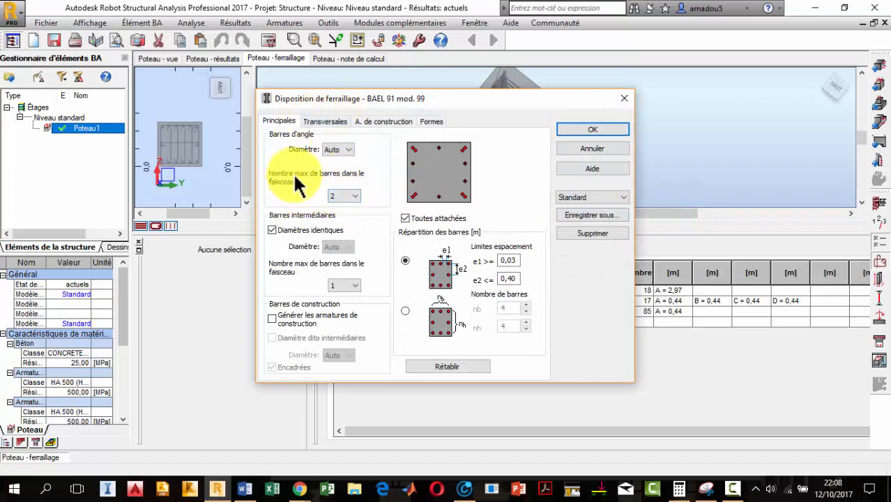
{"action": "left_click", "coordinate": [353, 195]}
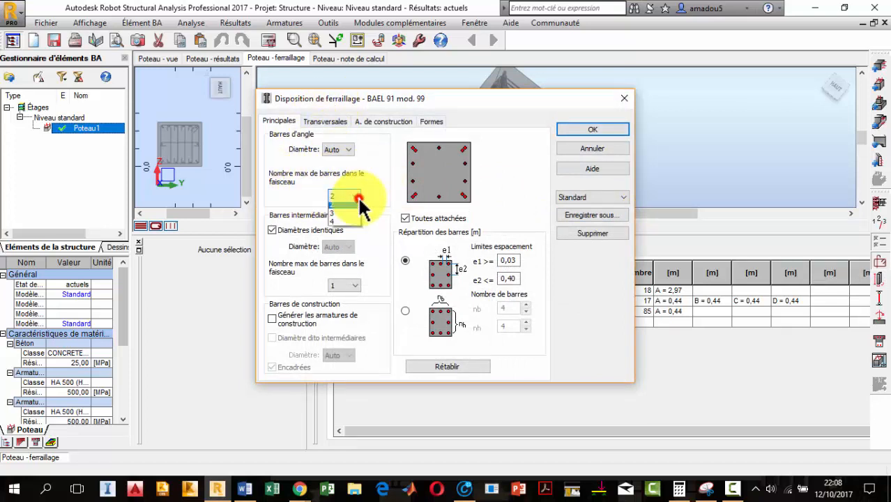
{"action": "left_click", "coordinate": [349, 224]}
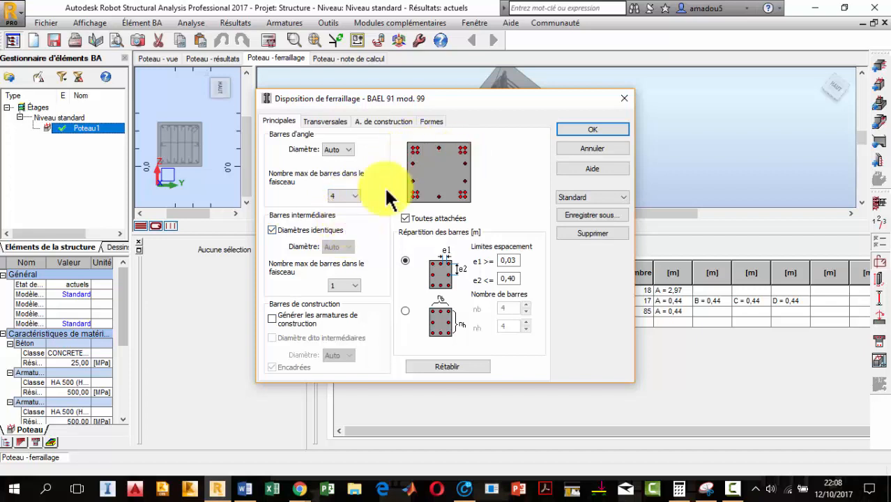
{"action": "left_click", "coordinate": [351, 193]}
{"action": "left_click", "coordinate": [346, 207]}
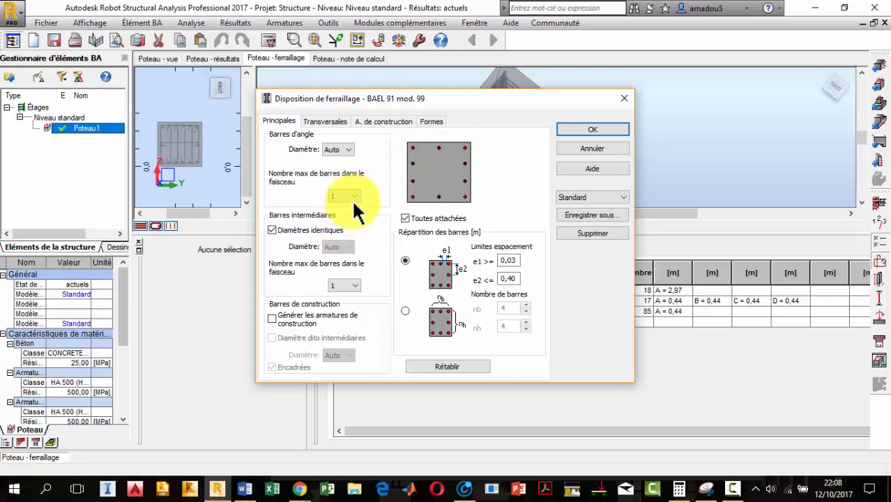
Review the transverse and bar-shape settings, set the link to the upper column to inactive, and confirm the reinforcement layout
{"action": "left_click", "coordinate": [325, 122]}
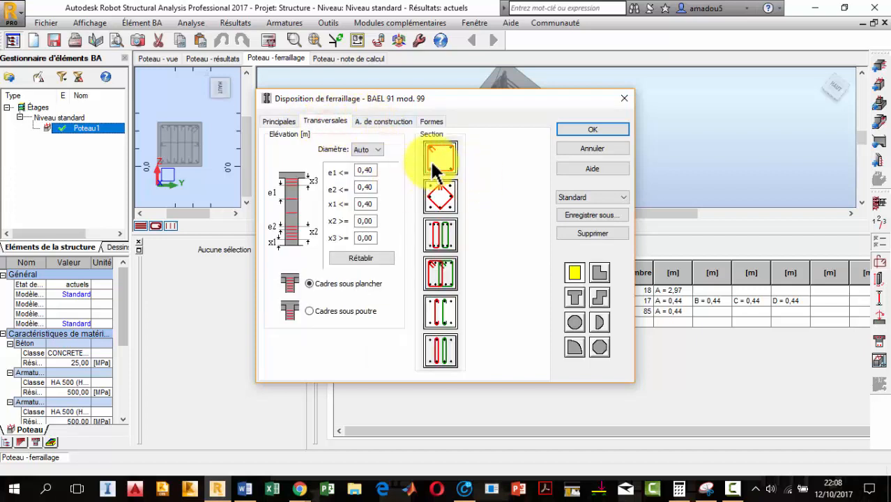
{"action": "left_click", "coordinate": [357, 123]}
{"action": "left_click", "coordinate": [421, 120]}
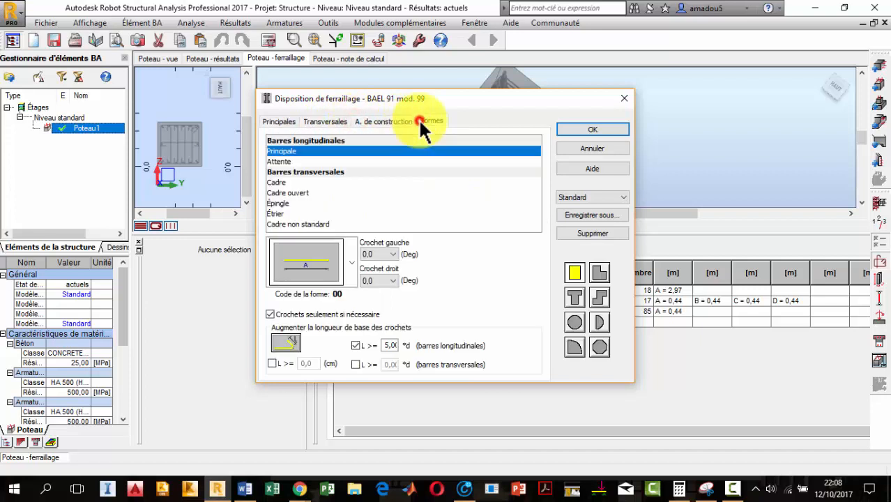
{"action": "left_click", "coordinate": [377, 123]}
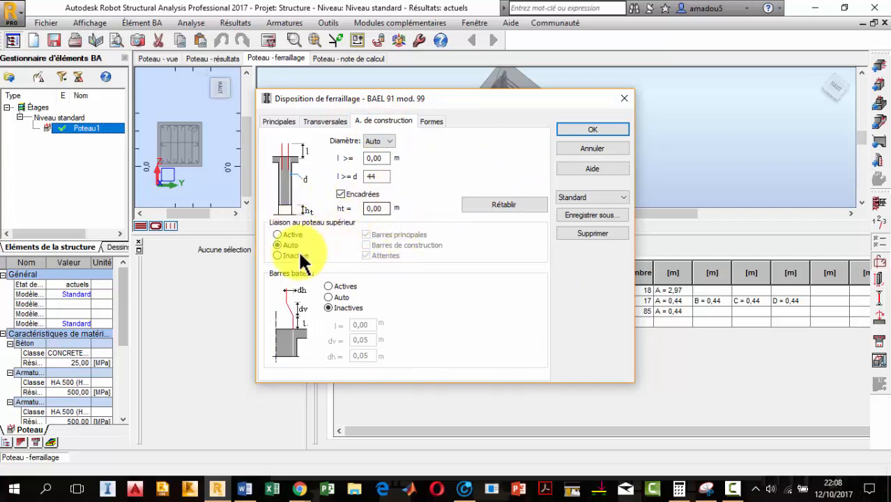
{"action": "left_click", "coordinate": [279, 256]}
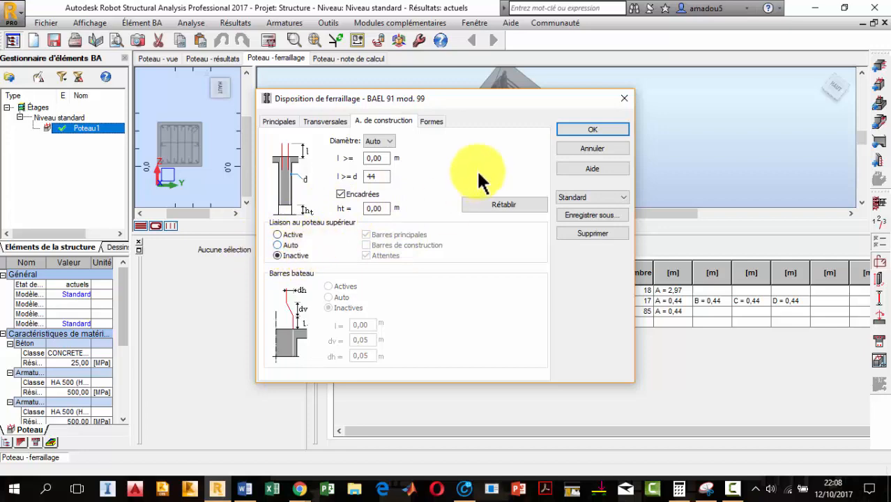
{"action": "left_click", "coordinate": [590, 130]}
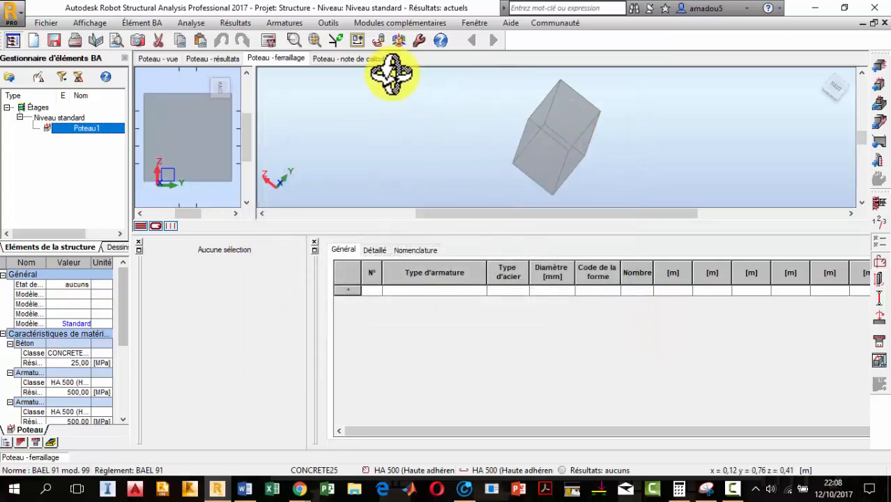
Recalculate Poteau1 with the modified reinforcement layout and inspect the cage in 3D
{"action": "left_click", "coordinate": [274, 42]}
{"action": "left_click", "coordinate": [492, 301]}
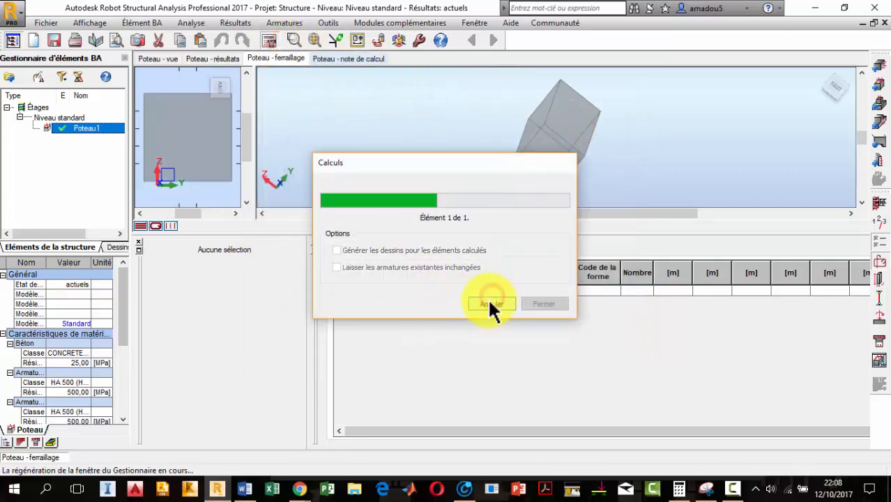
{"action": "left_click_drag", "start_coordinate": [547, 150], "coordinate": [579, 145]}
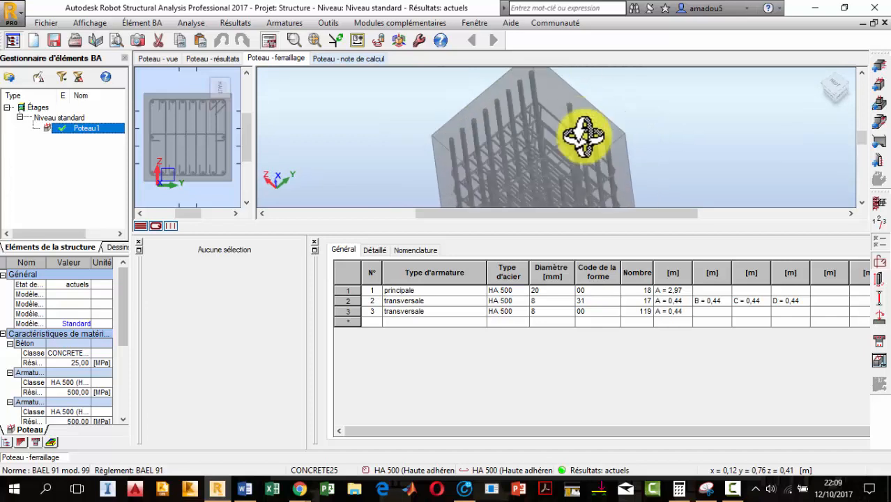
Enable the manual bar parameters in the column reinforcement definition and set the bar diameter to 20 mm
{"action": "left_click", "coordinate": [878, 204]}
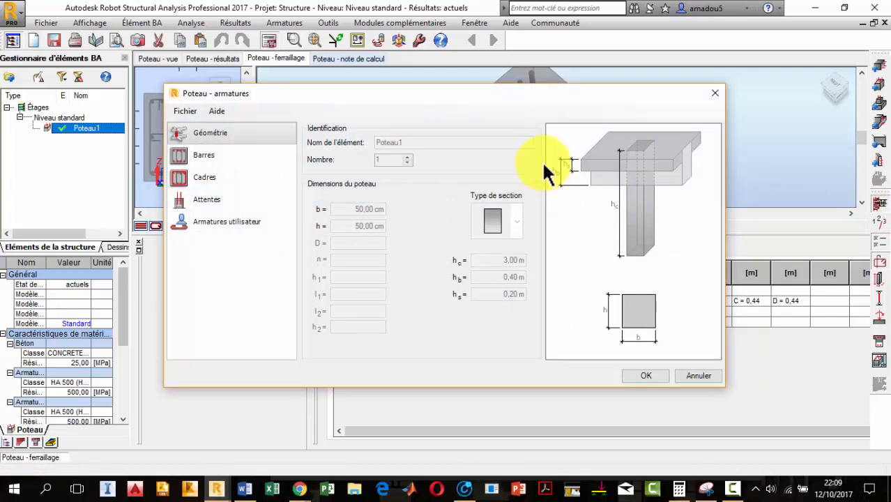
{"action": "left_click", "coordinate": [197, 160]}
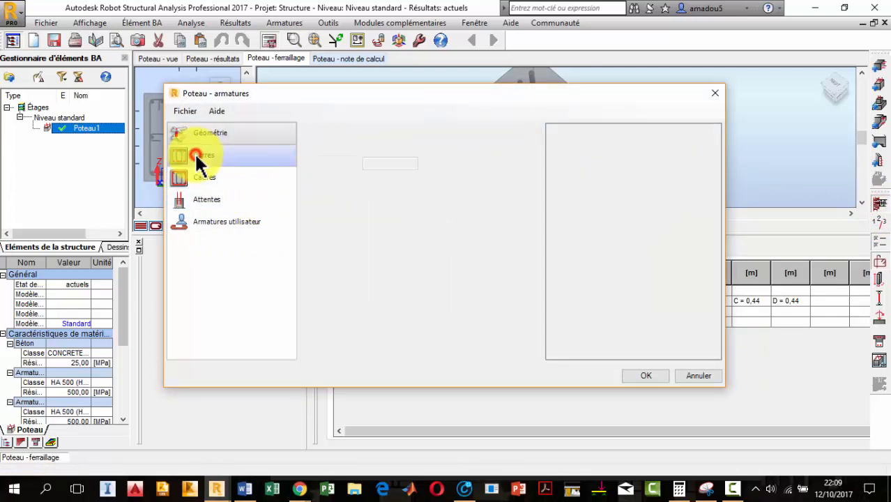
{"action": "left_click", "coordinate": [313, 130]}
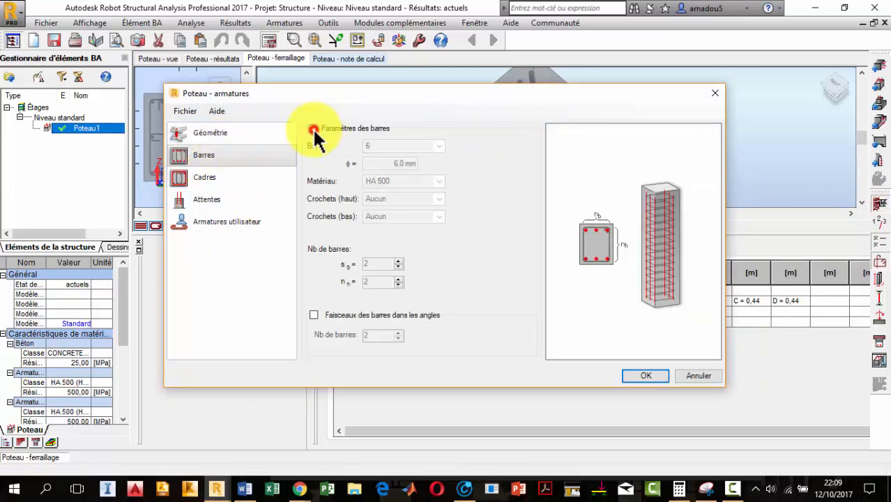
{"action": "left_click", "coordinate": [439, 146]}
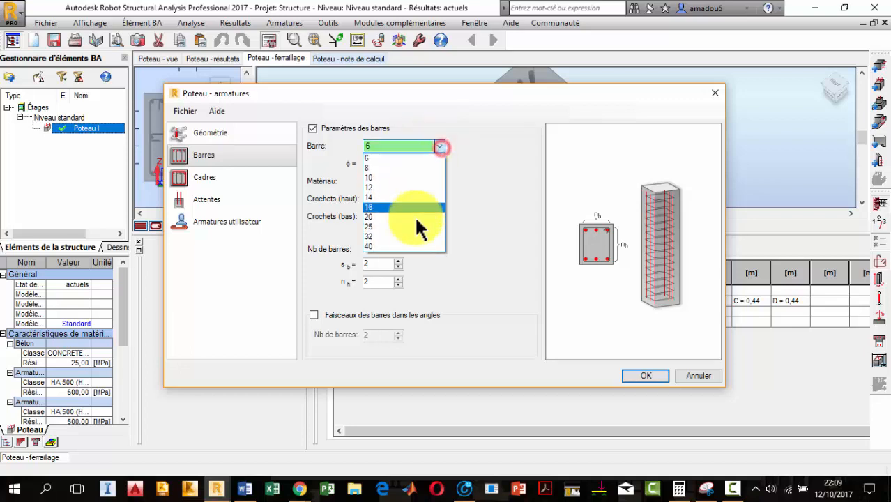
{"action": "left_click", "coordinate": [395, 218]}
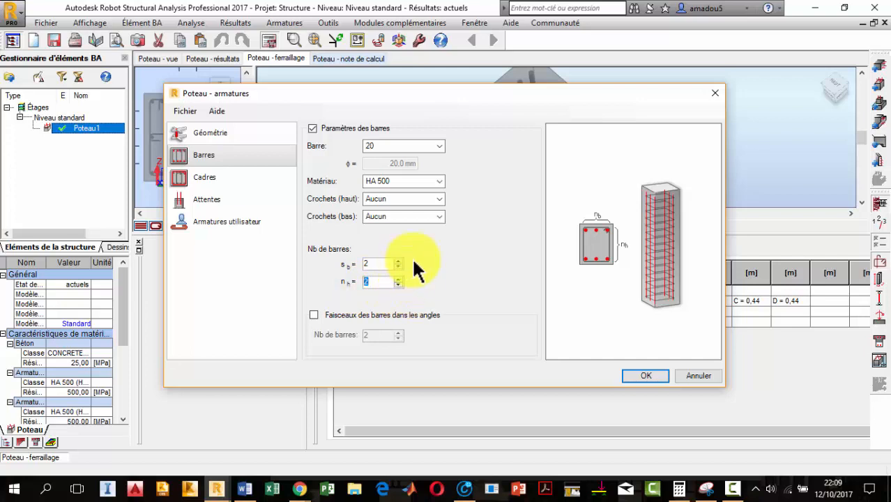
Set the number of manual bars to 5 in each direction, confirm the definition and check the cage in 3D
{"action": "left_click", "coordinate": [398, 263]}
{"action": "left_click", "coordinate": [398, 261]}
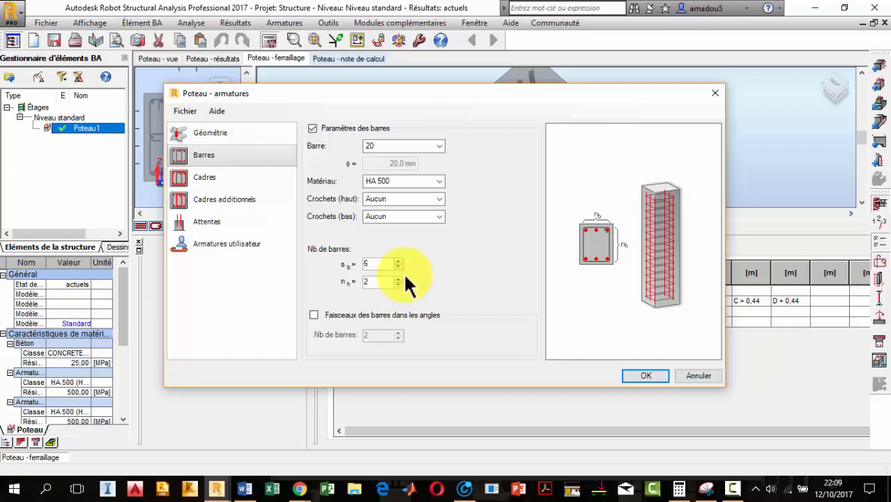
{"action": "left_click", "coordinate": [398, 262]}
{"action": "left_click", "coordinate": [398, 261]}
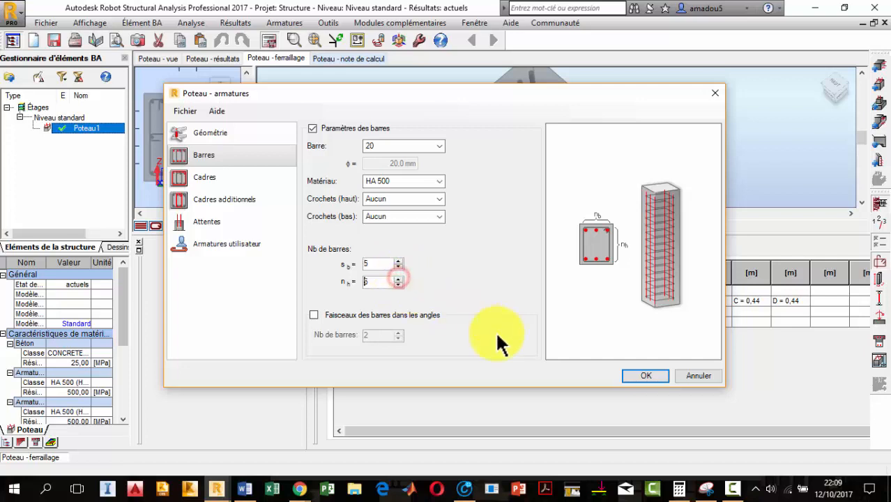
{"action": "left_click", "coordinate": [644, 375]}
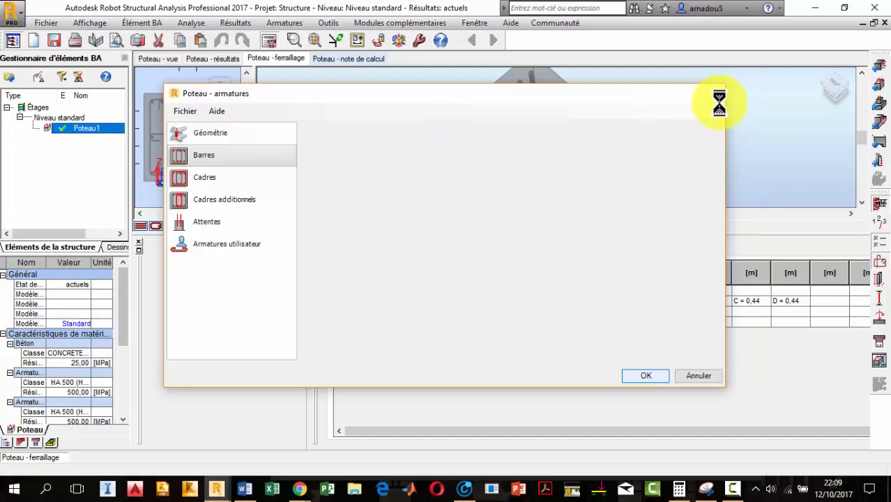
{"action": "left_click_drag", "start_coordinate": [550, 111], "coordinate": [537, 122]}
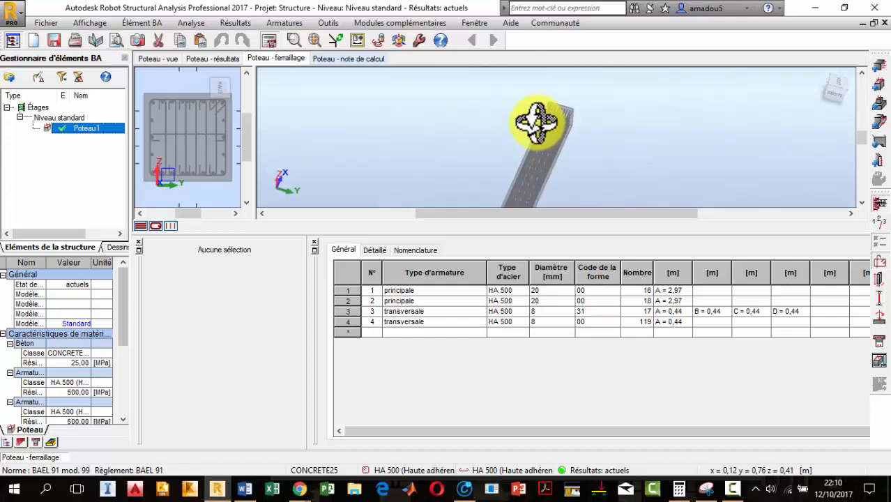
Rerun the calculation of Poteau1 without keeping the existing reinforcement and inspect the regenerated cage
{"action": "left_click", "coordinate": [273, 45]}
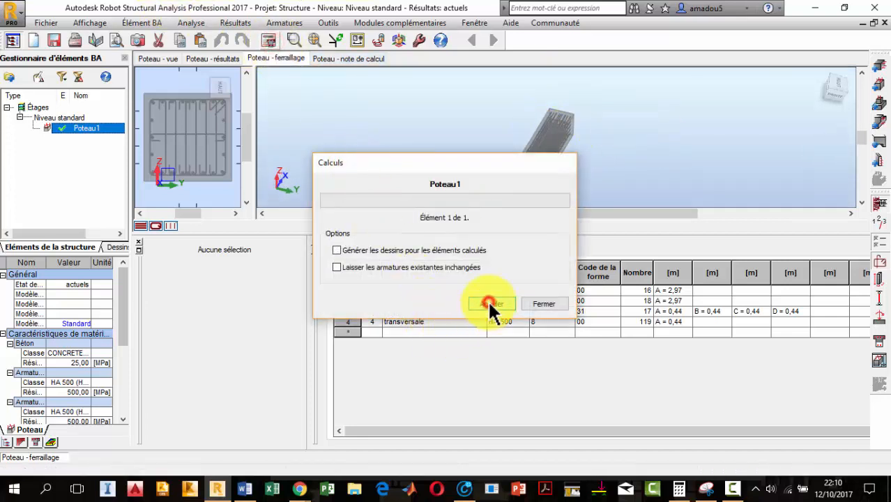
{"action": "left_click", "coordinate": [490, 304]}
{"action": "left_click_drag", "start_coordinate": [771, 207], "coordinate": [543, 143]}
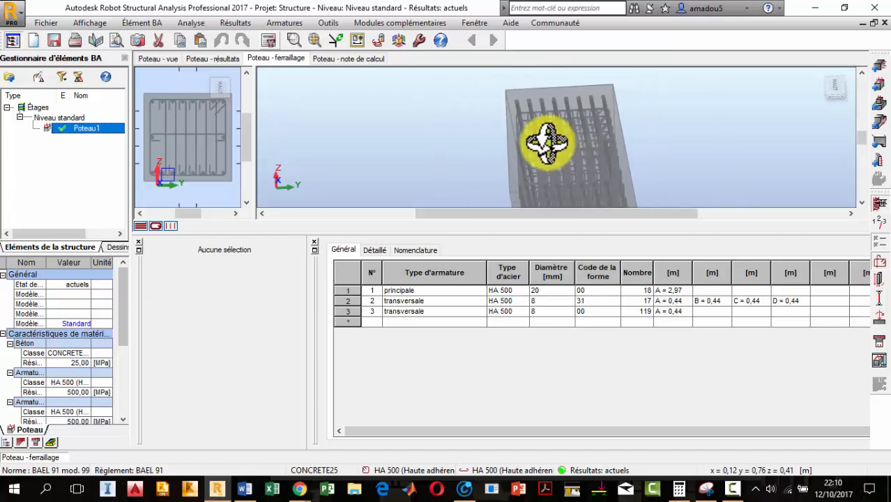
Examine the column's calculation note, covering the material characteristics, detailed analysis, reinforcement and quantities
{"action": "left_click", "coordinate": [337, 58]}
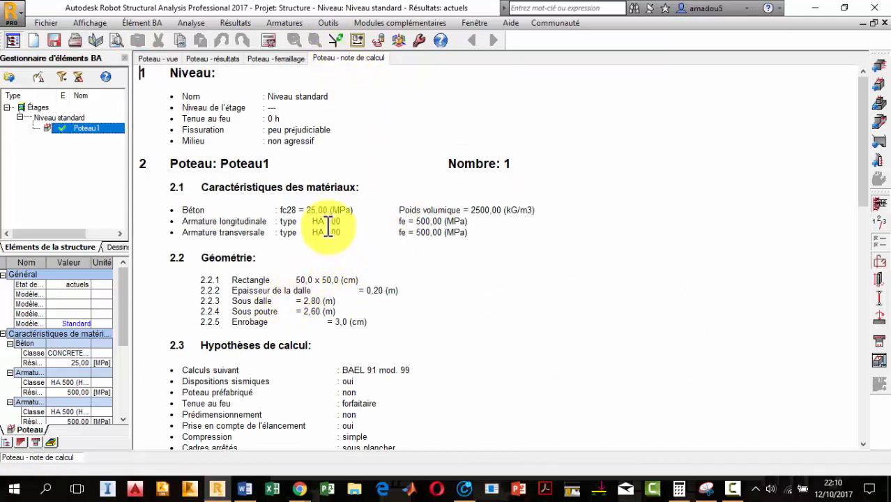
{"action": "double_click", "coordinate": [239, 209]}
{"action": "scroll", "coordinate": [379, 223], "scroll_direction": "down", "scroll_amount": 15}
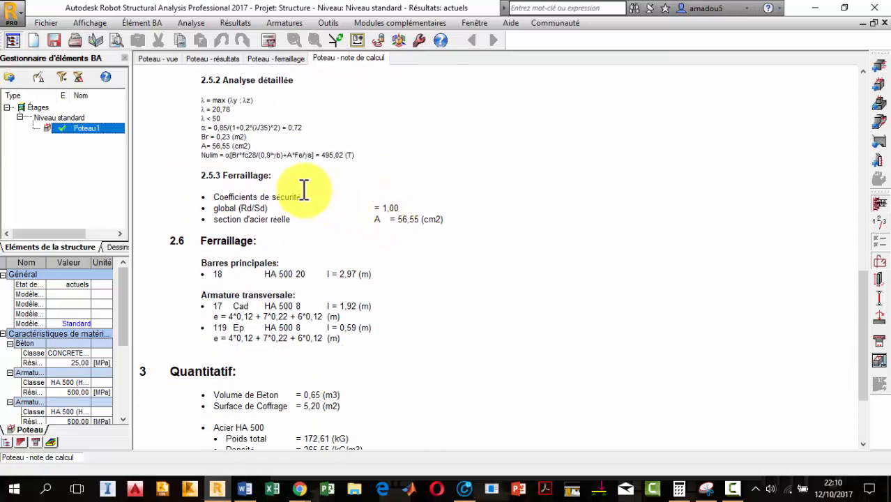
{"action": "left_click", "coordinate": [213, 127]}
{"action": "left_click_drag", "start_coordinate": [265, 137], "coordinate": [364, 183]}
{"action": "scroll", "coordinate": [378, 183], "scroll_direction": "down", "scroll_amount": 5}
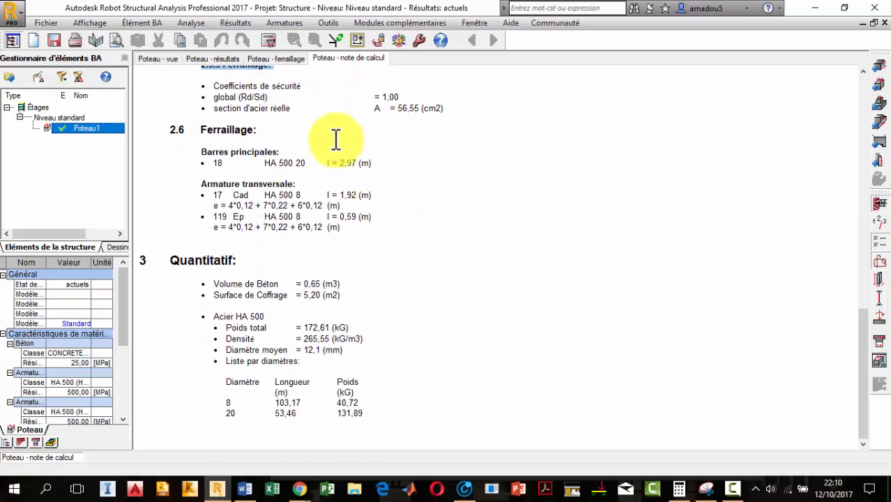
{"action": "scroll", "coordinate": [336, 140], "scroll_direction": "up", "scroll_amount": 3}
Check the global safety coefficient and the actual steel section in the calculation note, and return to the reinforcement view
{"action": "left_click", "coordinate": [268, 152]}
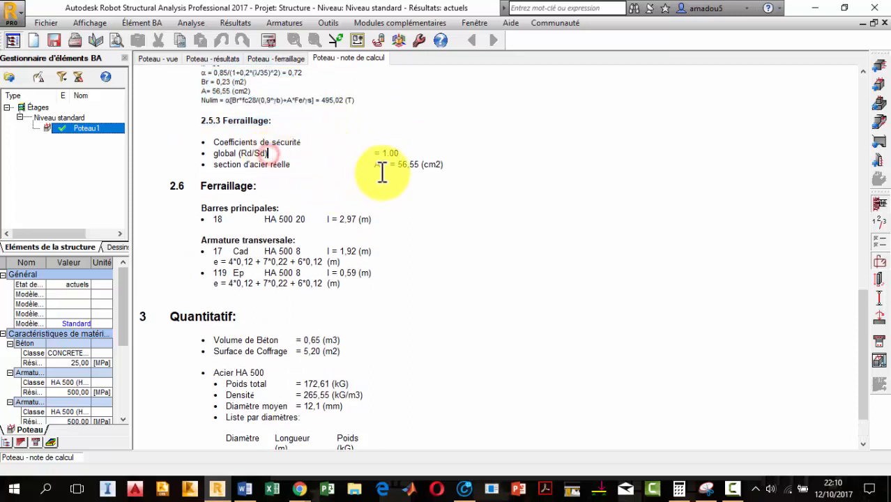
{"action": "left_click_drag", "start_coordinate": [422, 164], "coordinate": [389, 165]}
{"action": "scroll", "coordinate": [399, 170], "scroll_direction": "down", "scroll_amount": 3}
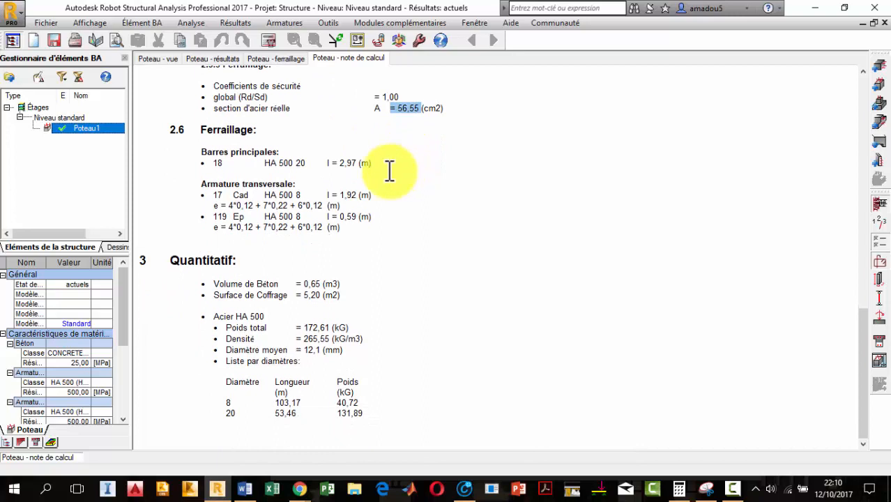
{"action": "scroll", "coordinate": [394, 157], "scroll_direction": "up", "scroll_amount": 3}
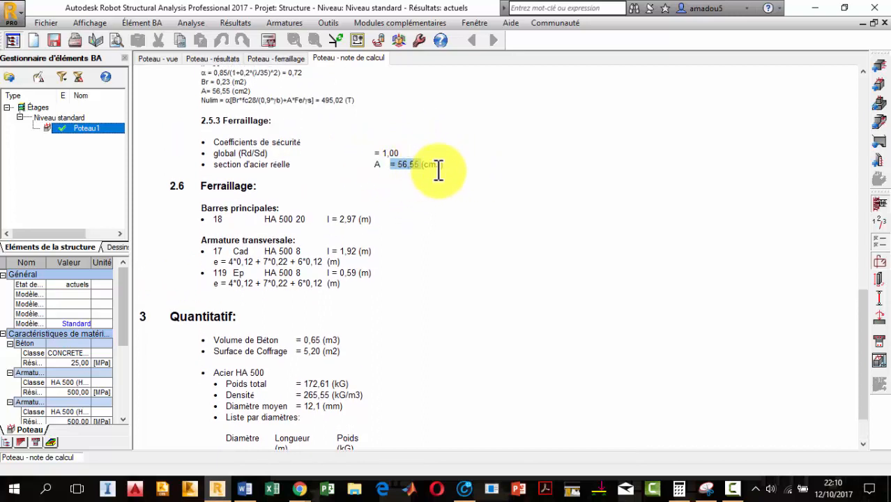
{"action": "left_click_drag", "start_coordinate": [452, 167], "coordinate": [408, 168]}
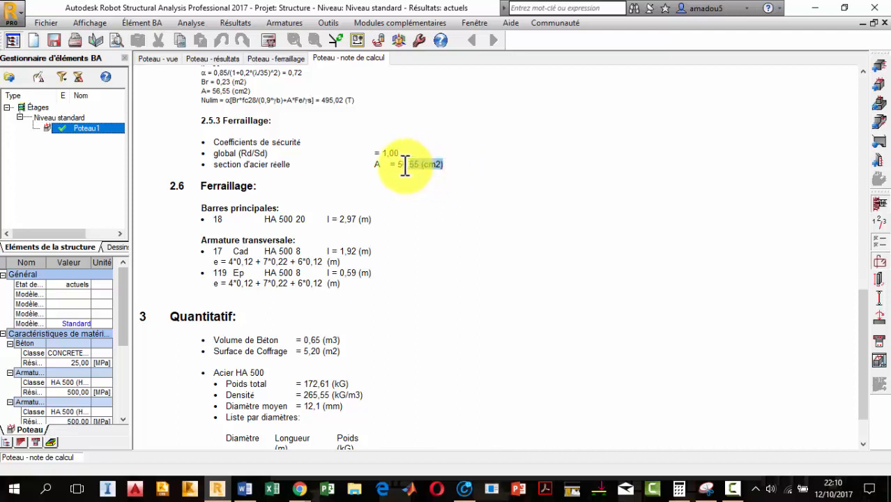
{"action": "scroll", "coordinate": [405, 168], "scroll_direction": "up", "scroll_amount": 2}
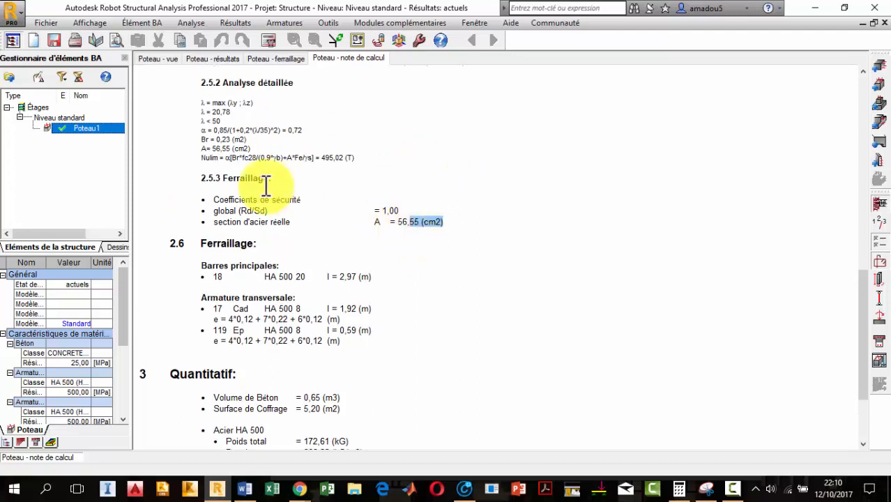
{"action": "left_click", "coordinate": [277, 58]}
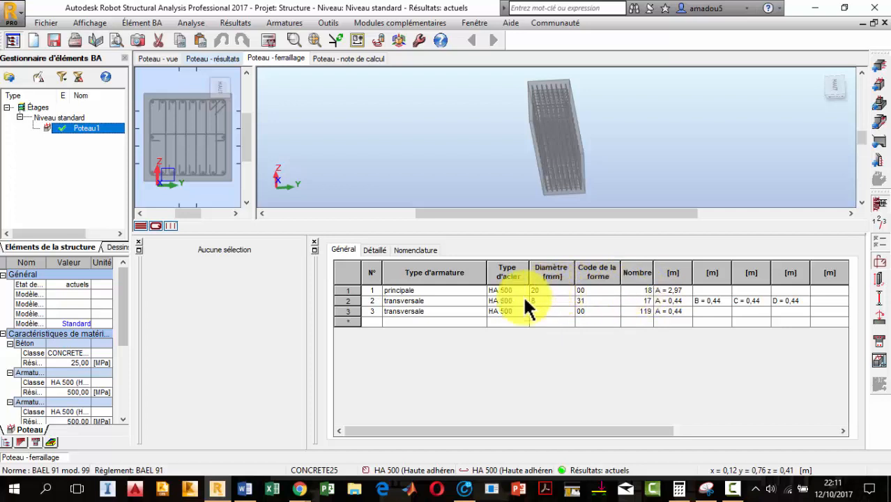
Launch EXPERT 2010 from Windows and open its EXPERT BA module for reinforced concrete sections
{"action": "left_click", "coordinate": [10, 496]}
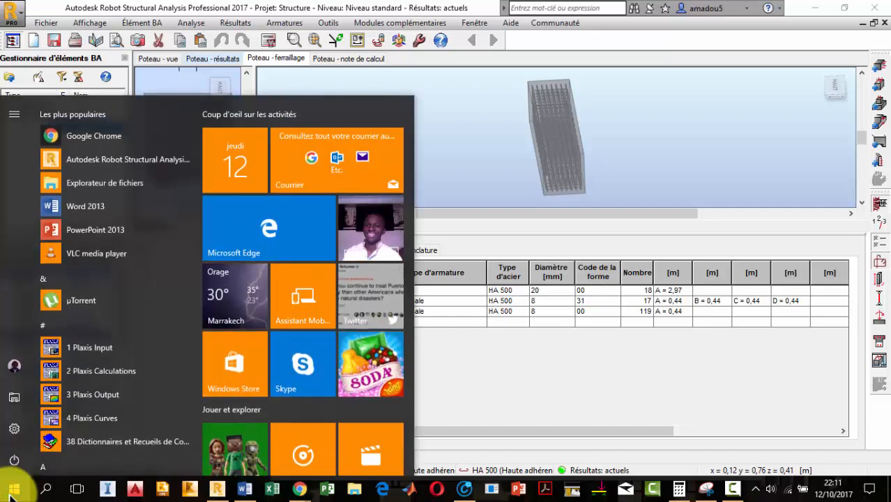
{"action": "left_click", "coordinate": [11, 496]}
{"action": "type", "text": "E"}
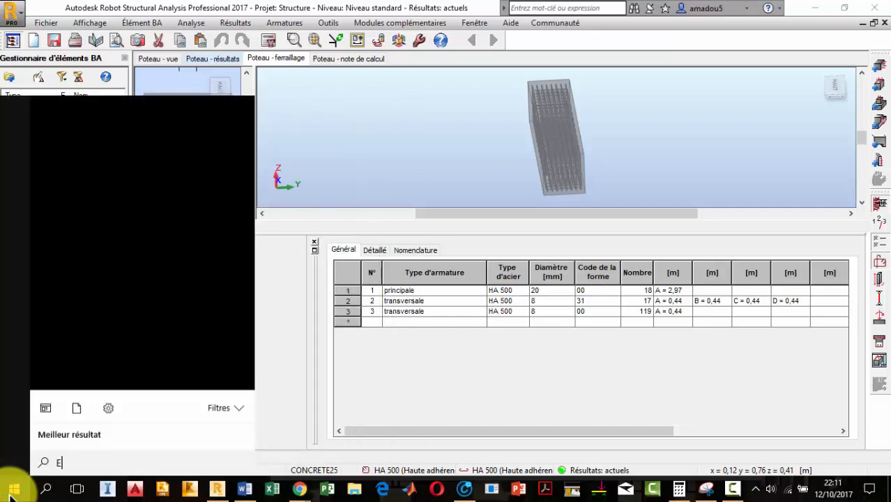
{"action": "type", "text": "XPe"}
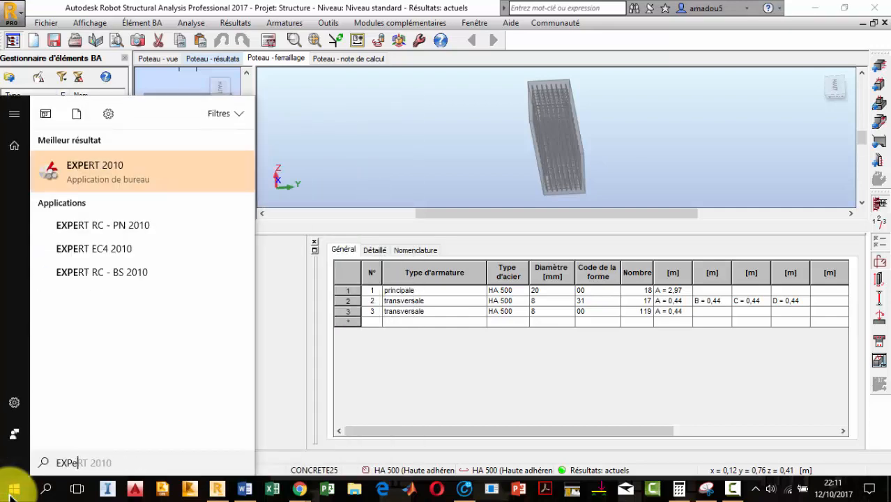
{"action": "left_click", "coordinate": [103, 170]}
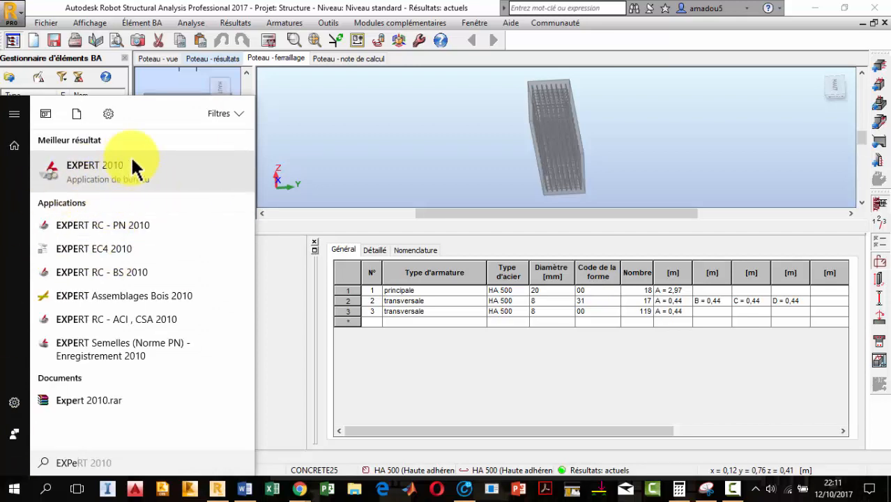
{"action": "left_click", "coordinate": [179, 181]}
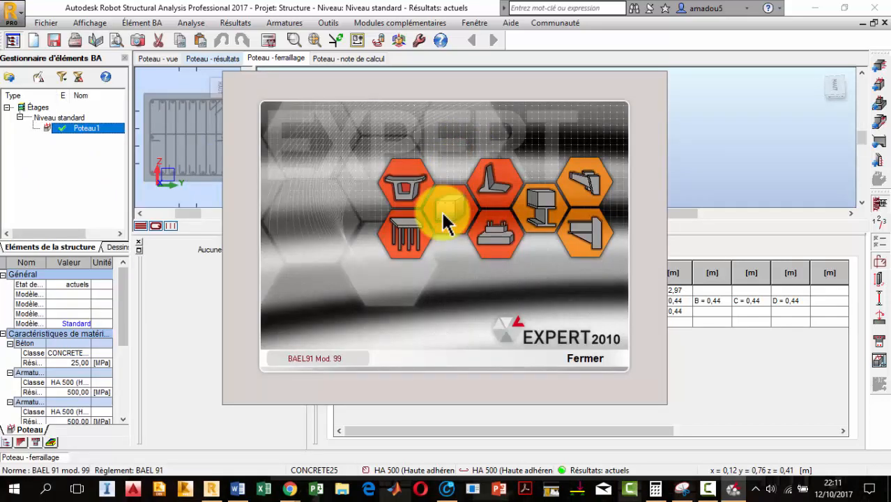
{"action": "left_click", "coordinate": [449, 214]}
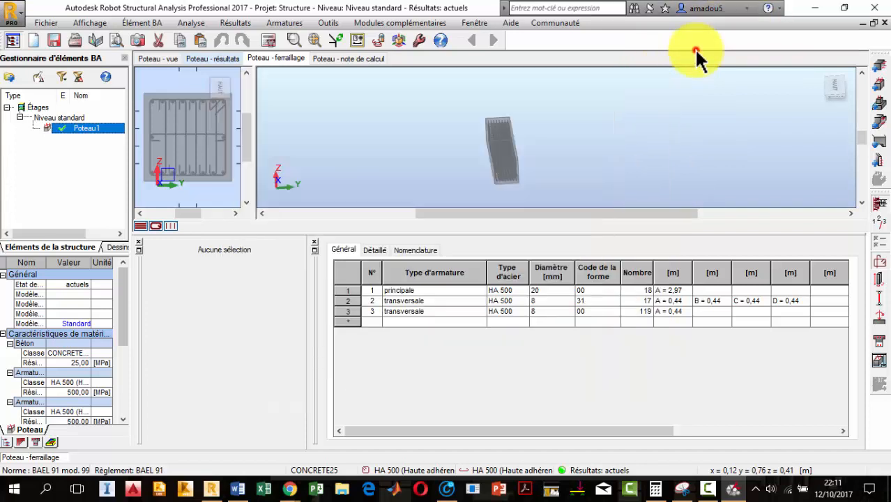
{"action": "left_click_drag", "start_coordinate": [499, 149], "coordinate": [515, 112]}
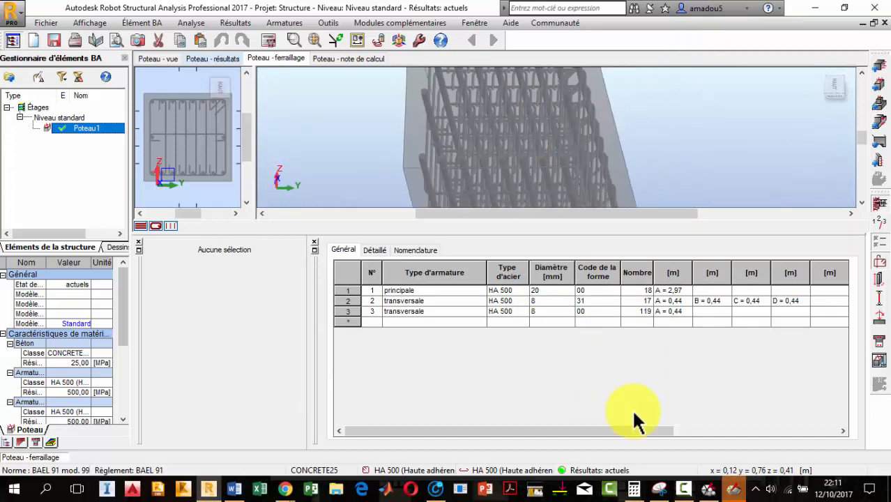
{"action": "left_click", "coordinate": [732, 488]}
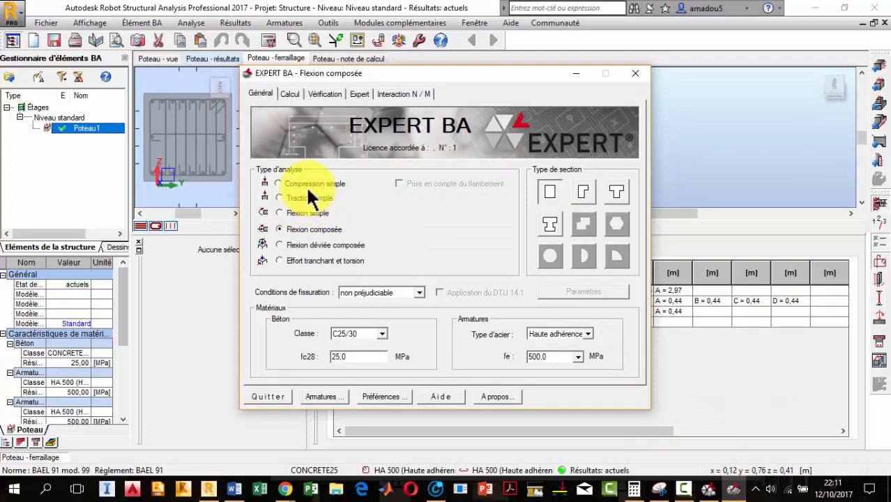
Set the analysis type to Compression simple with buckling considered, and check the concrete class, fc28 and cracking conditions
{"action": "left_click", "coordinate": [282, 184]}
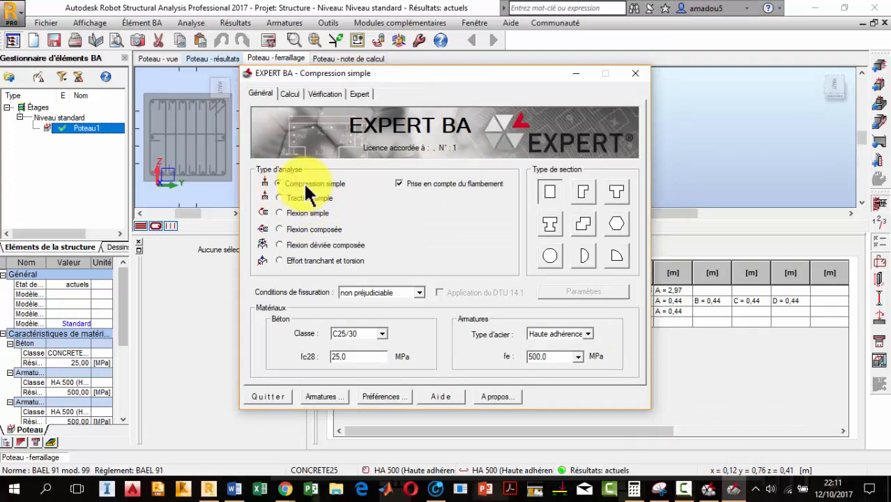
{"action": "left_click", "coordinate": [399, 183]}
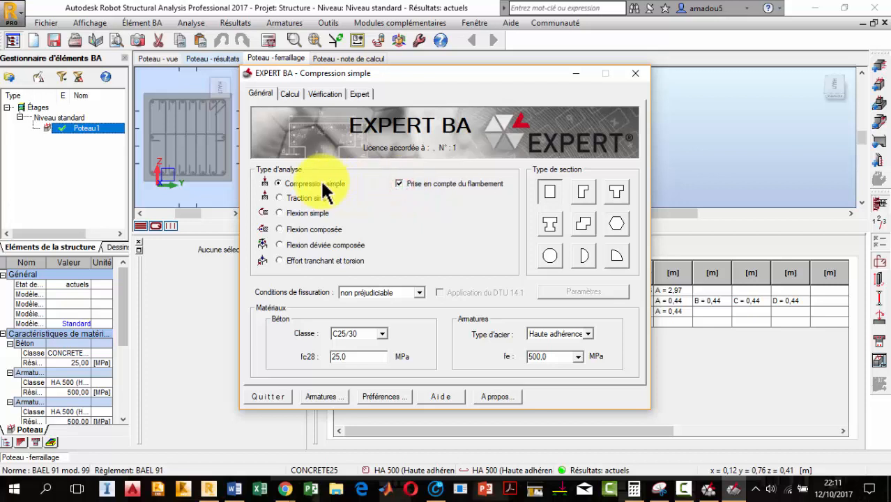
{"action": "left_click", "coordinate": [612, 196]}
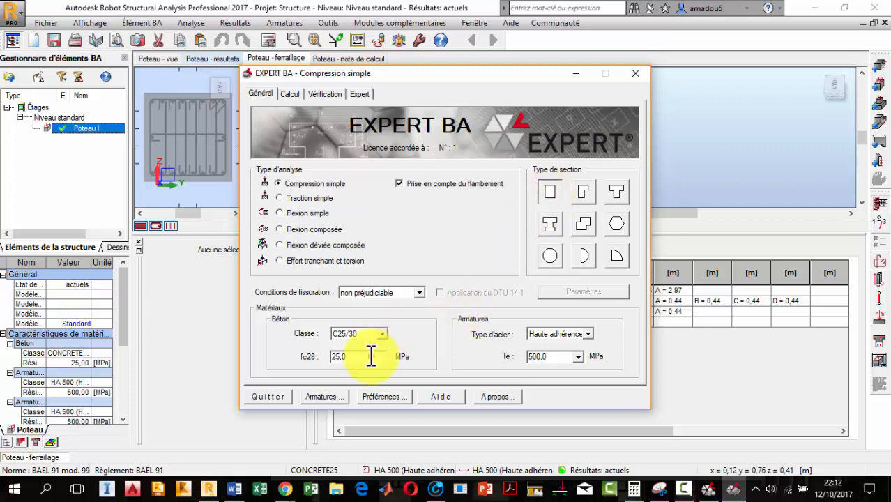
{"action": "left_click_drag", "start_coordinate": [371, 356], "coordinate": [297, 357]}
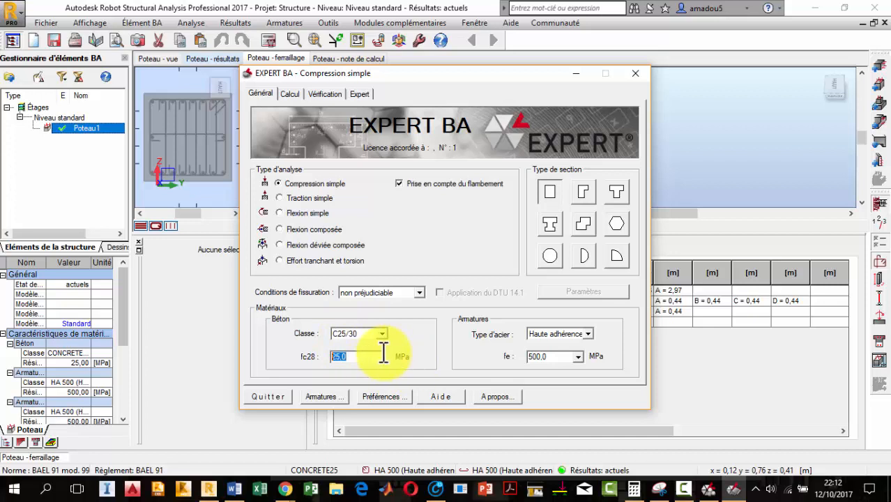
{"action": "left_click", "coordinate": [357, 336]}
{"action": "left_click", "coordinate": [363, 337]}
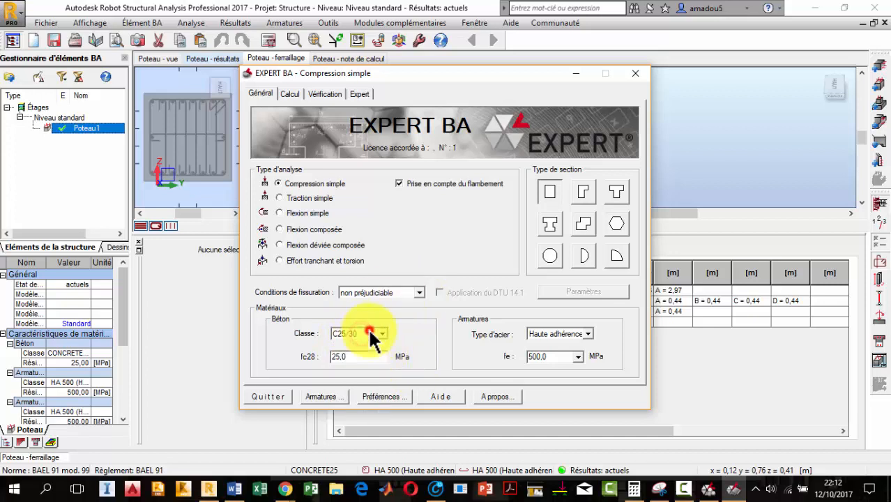
{"action": "left_click", "coordinate": [402, 292]}
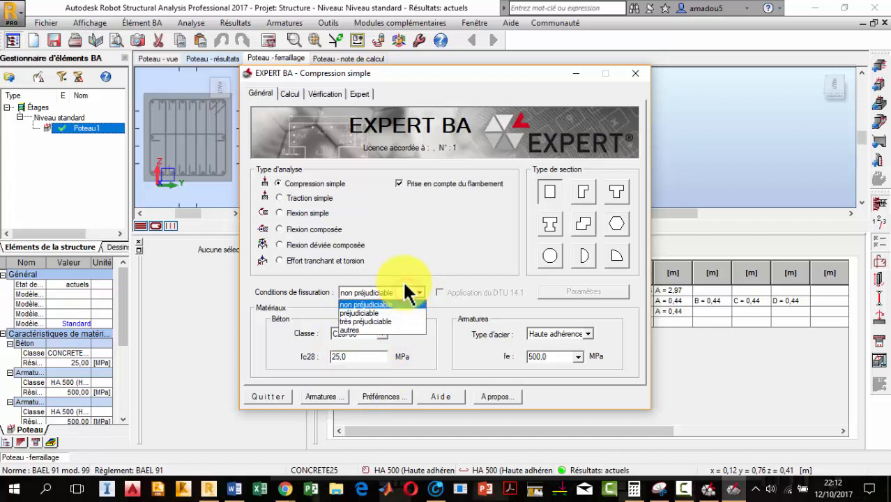
{"action": "left_click", "coordinate": [401, 292]}
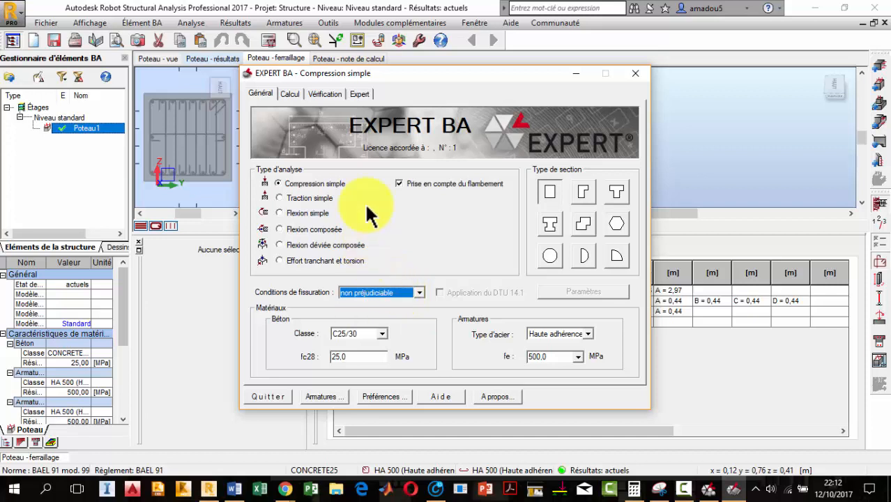
Consult the load notes beside the section calculation and compute 1,35 × 200 plus 1,5 × 150 in the Windows calculator
{"action": "left_click", "coordinate": [290, 95]}
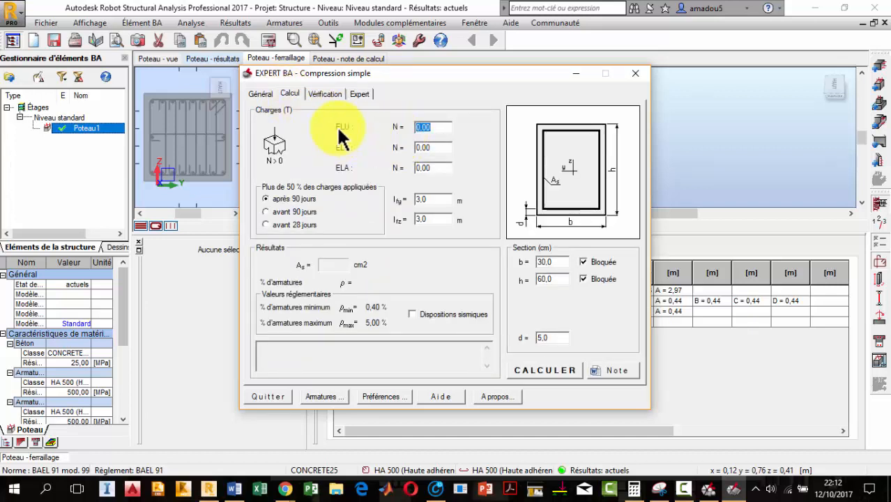
{"action": "left_click", "coordinate": [659, 488]}
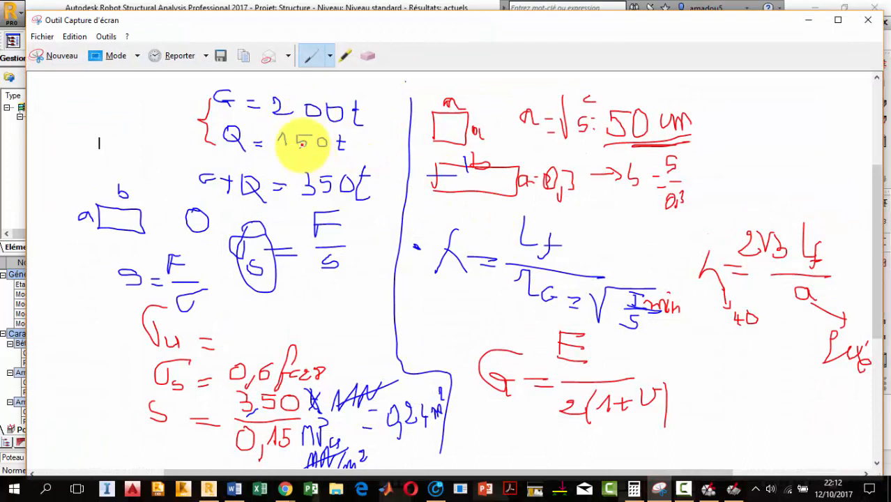
{"action": "left_click", "coordinate": [634, 488]}
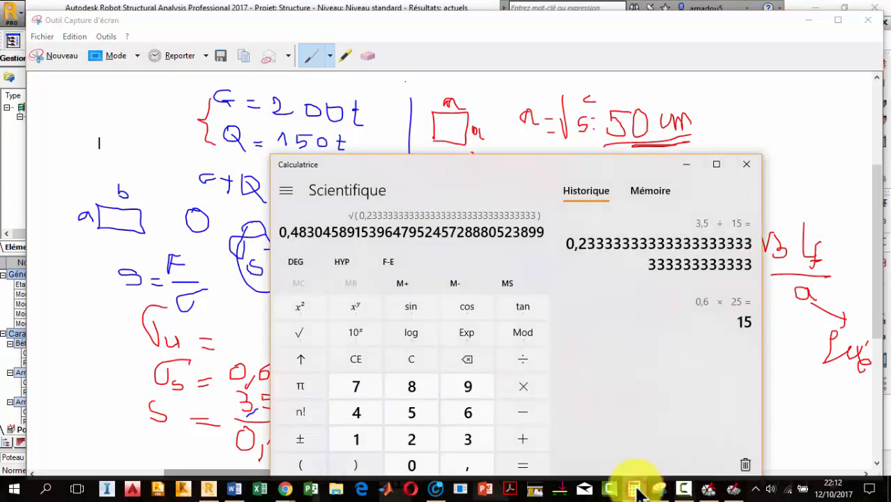
{"action": "left_click", "coordinate": [411, 361]}
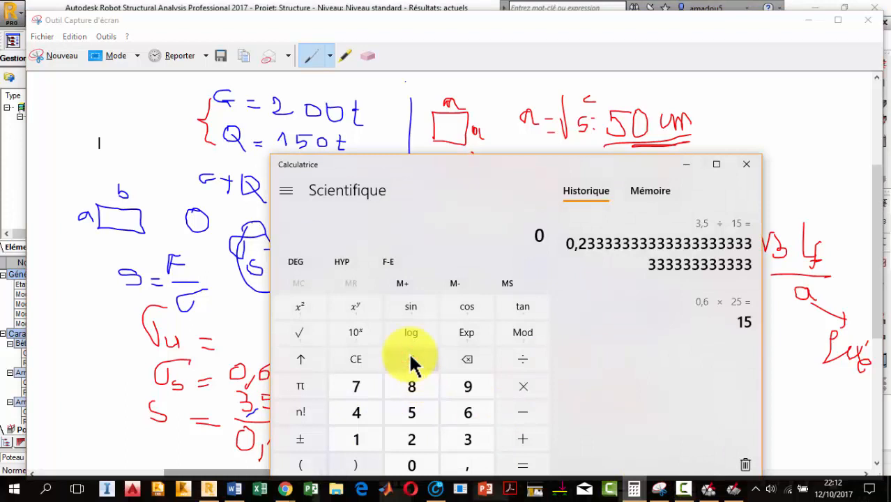
{"action": "type", "text": "1,35"}
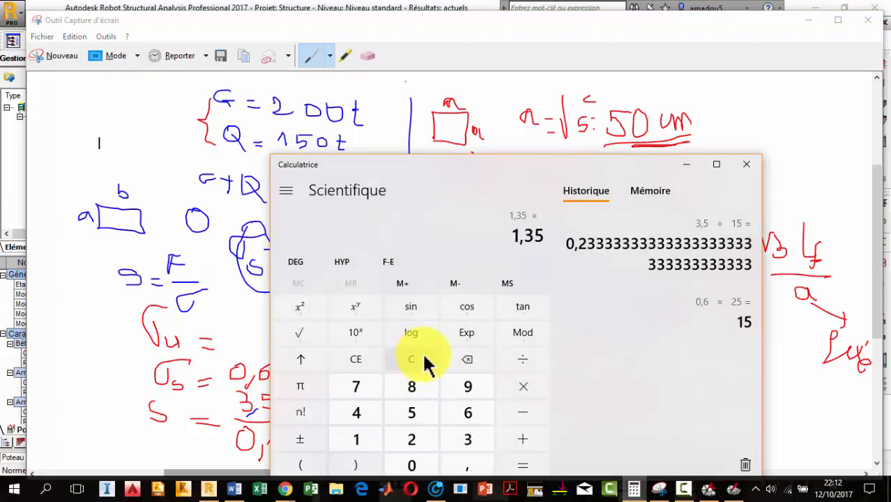
{"action": "key", "text": "Return"}
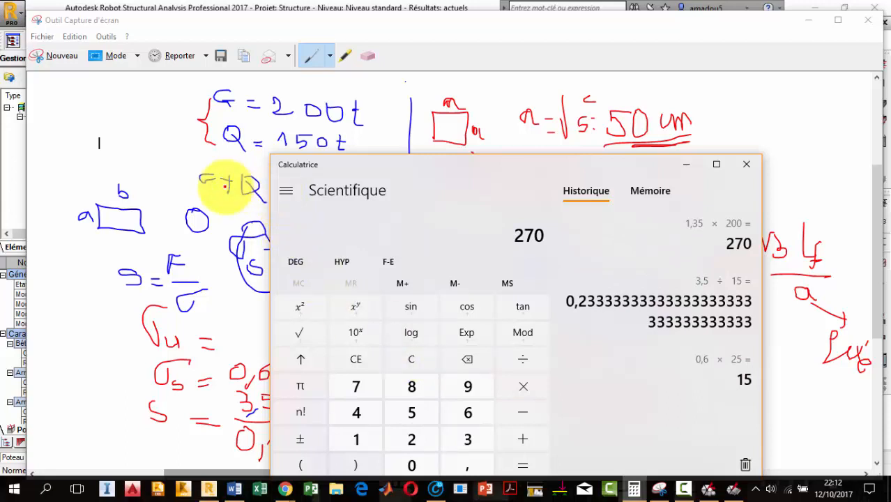
{"action": "type", "text": "1,5 × 150"}
{"action": "key", "text": "Return"}
{"action": "type", "text": "+"}
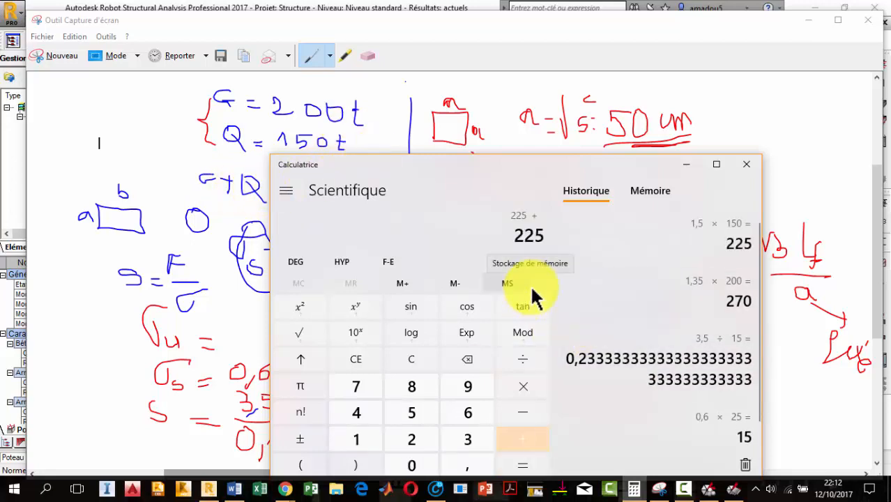
{"action": "type", "text": "270"}
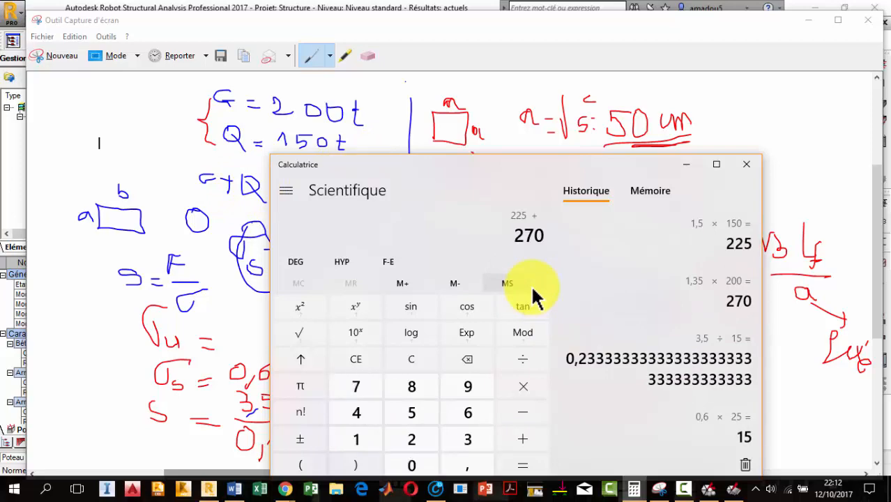
{"action": "key", "text": "Return"}
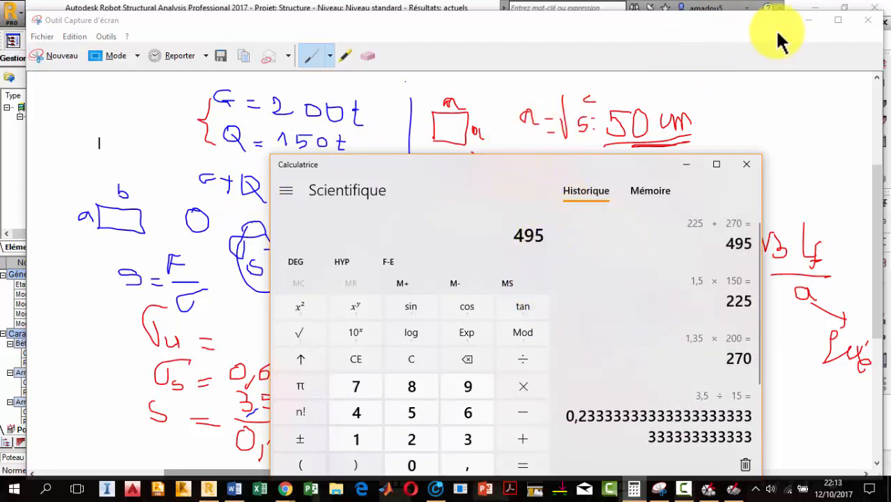
Return to EXPERT BA and set the ELU axial load N to 495 T
{"action": "left_click", "coordinate": [807, 22]}
{"action": "left_click", "coordinate": [453, 79]}
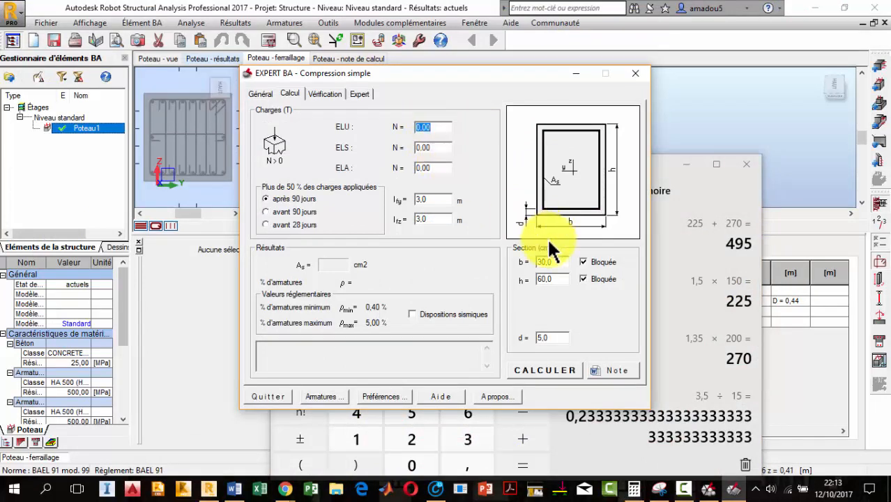
{"action": "type", "text": "495"}
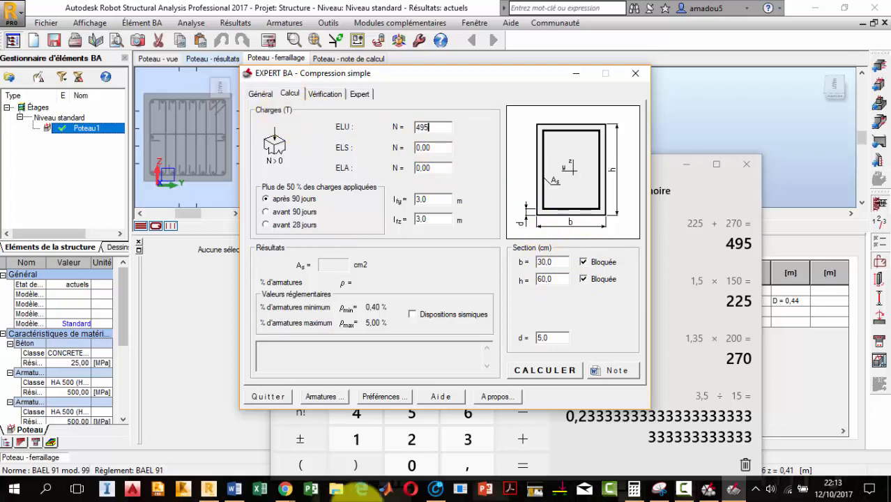
Examine the EXPERT BA preferences for the design standard, print language, force units and calculation note output, and close them
{"action": "left_click", "coordinate": [376, 398]}
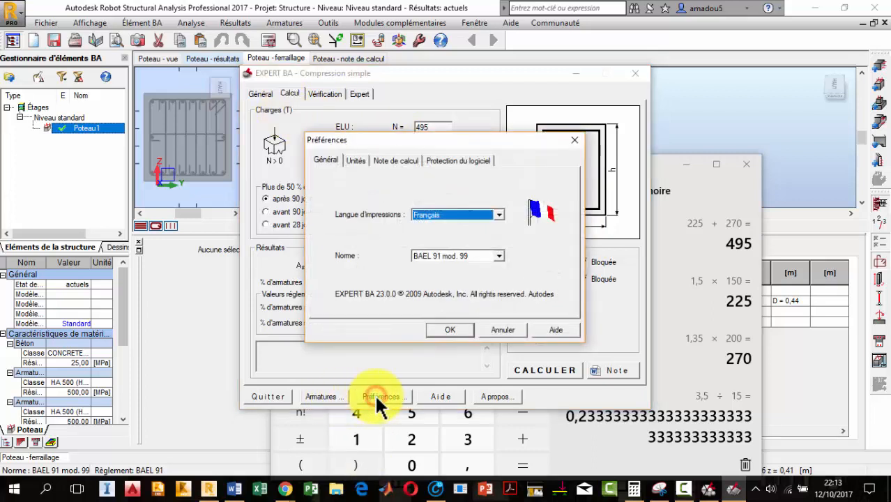
{"action": "left_click", "coordinate": [484, 257]}
{"action": "left_click", "coordinate": [484, 257]}
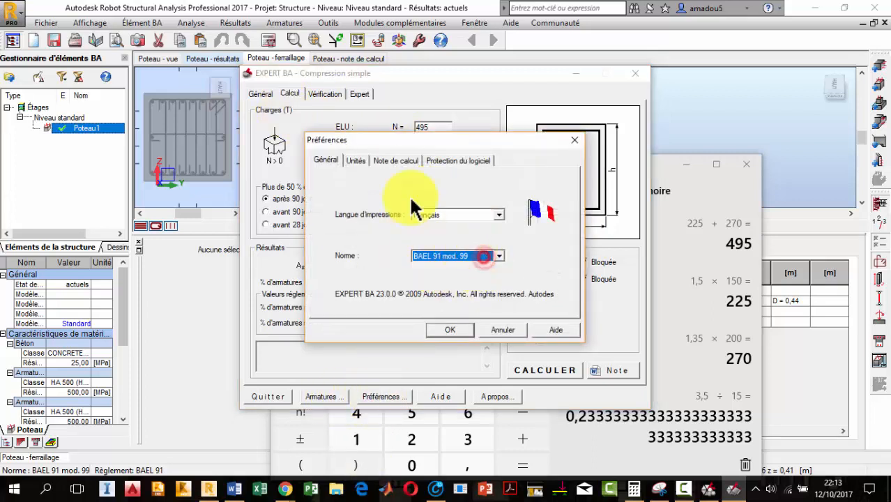
{"action": "left_click", "coordinate": [474, 212]}
{"action": "left_click", "coordinate": [474, 213]}
{"action": "left_click", "coordinate": [358, 160]}
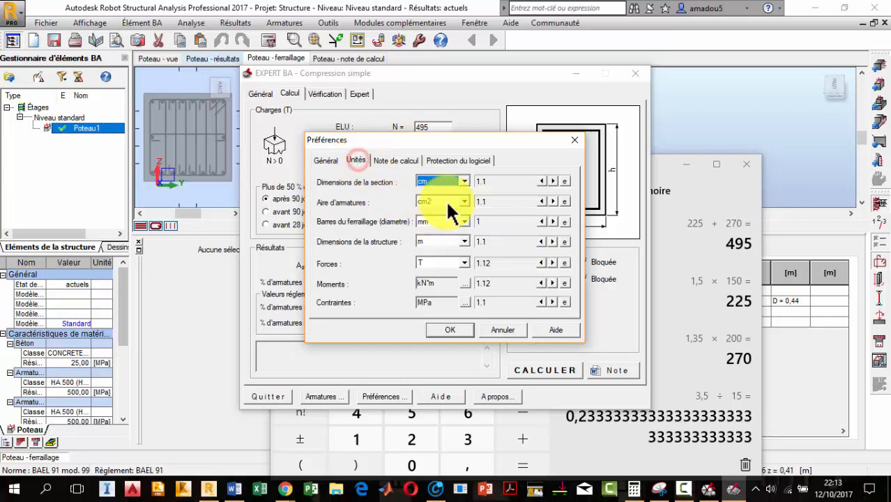
{"action": "left_click", "coordinate": [447, 262]}
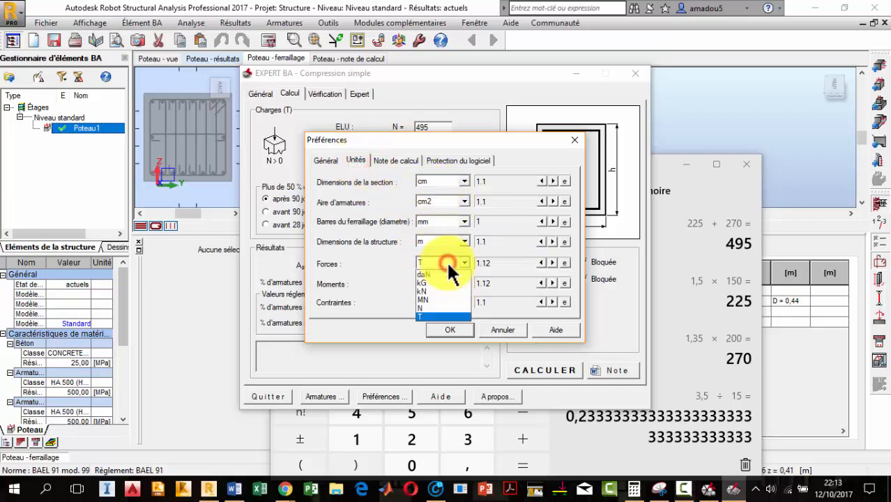
{"action": "left_click", "coordinate": [449, 263]}
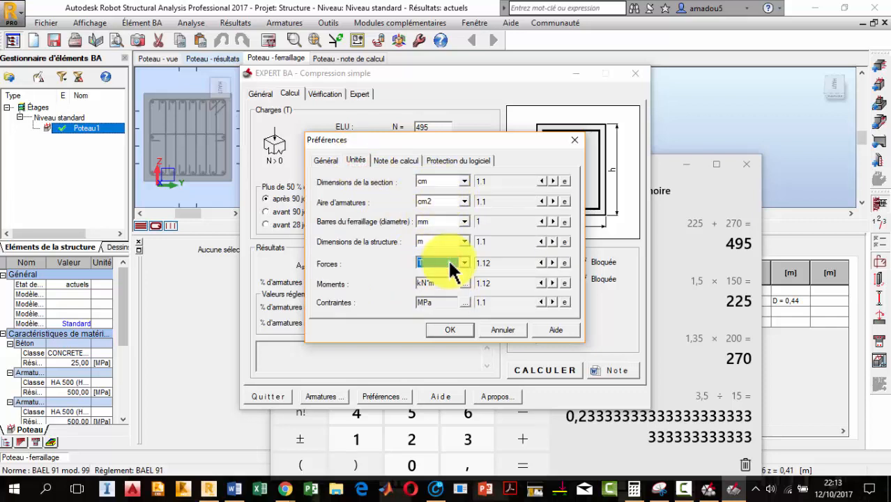
{"action": "left_click", "coordinate": [396, 160]}
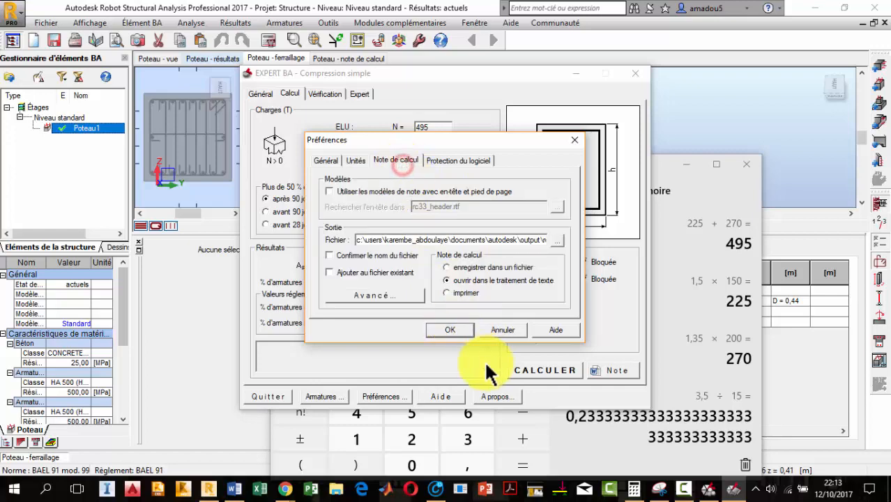
{"action": "left_click", "coordinate": [448, 329]}
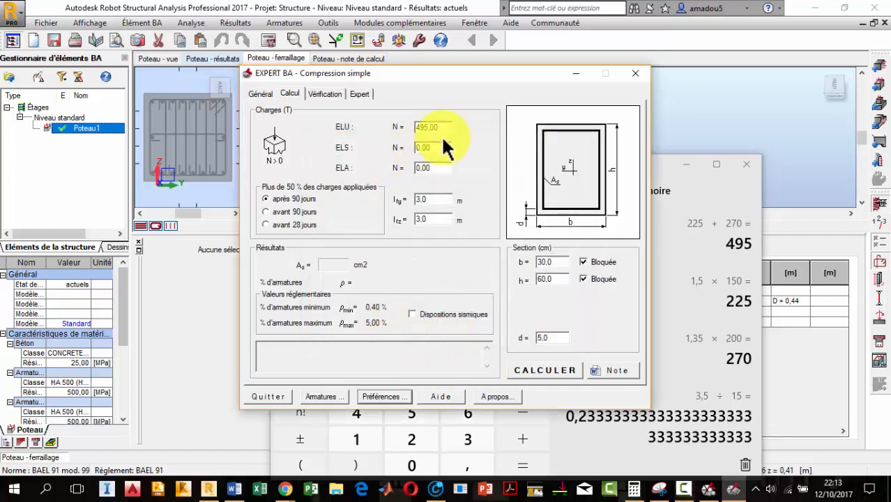
Consult the handwritten load notes for the G+Q total and set the ELS axial load N to 350 T
{"action": "left_click", "coordinate": [439, 150]}
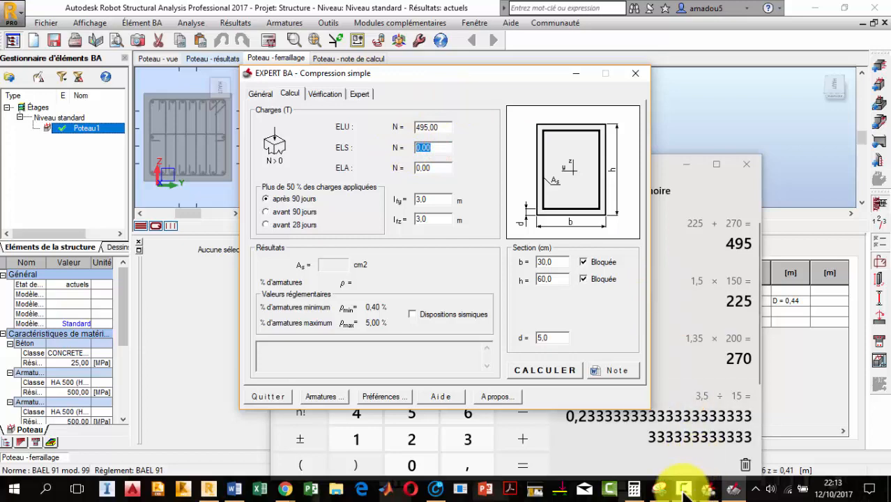
{"action": "mouse_move", "coordinate": [659, 488]}
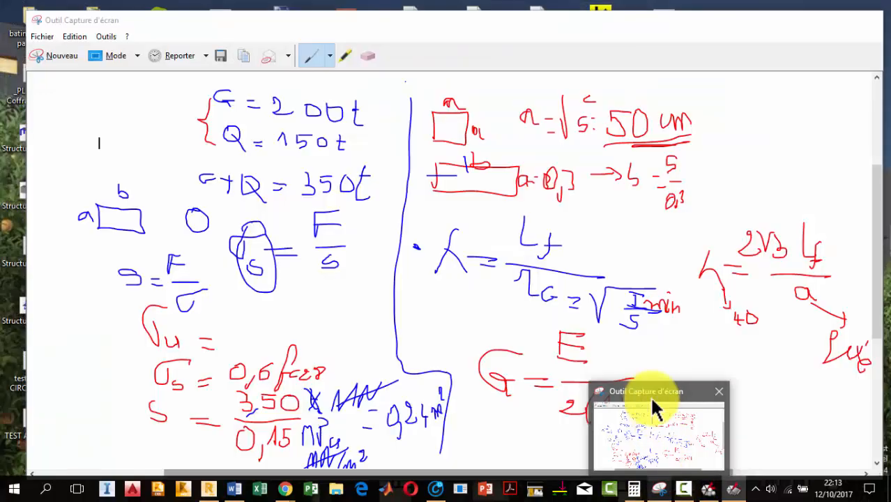
{"action": "type", "text": "0"}
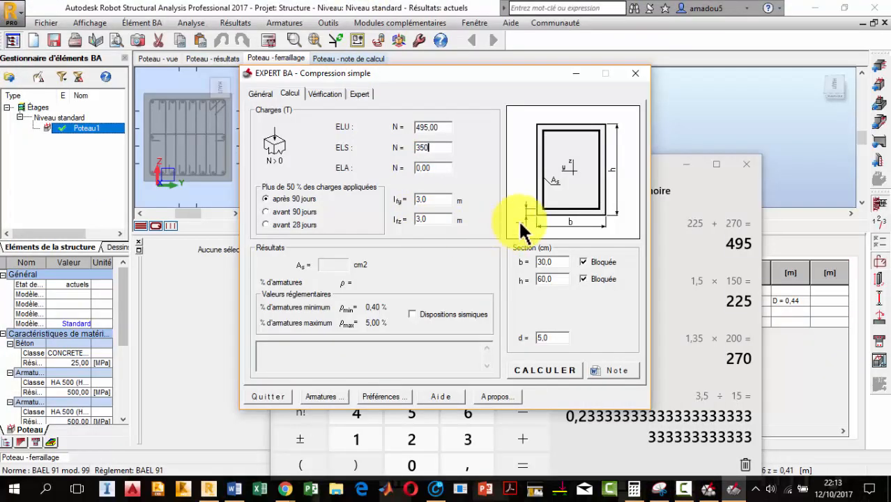
{"action": "double_click", "coordinate": [439, 169]}
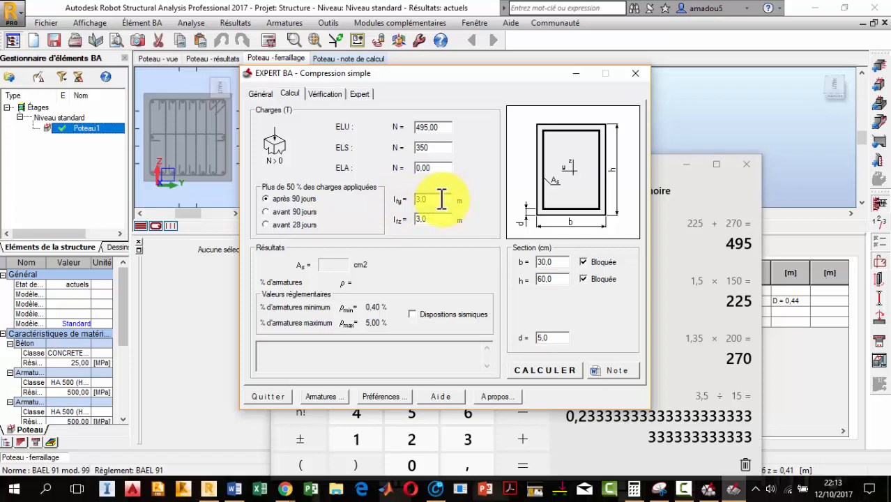
Compute the buckling length as 0,7 × 3 in the Windows calculator
{"action": "double_click", "coordinate": [444, 197]}
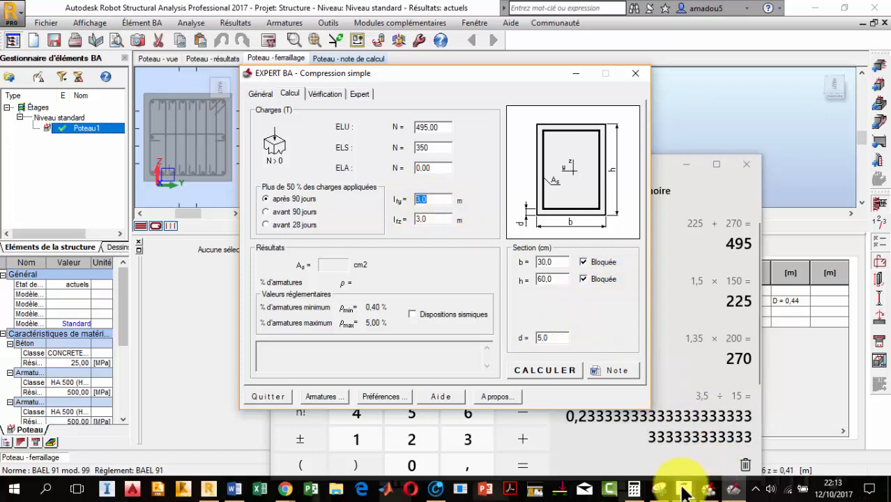
{"action": "left_click", "coordinate": [659, 171]}
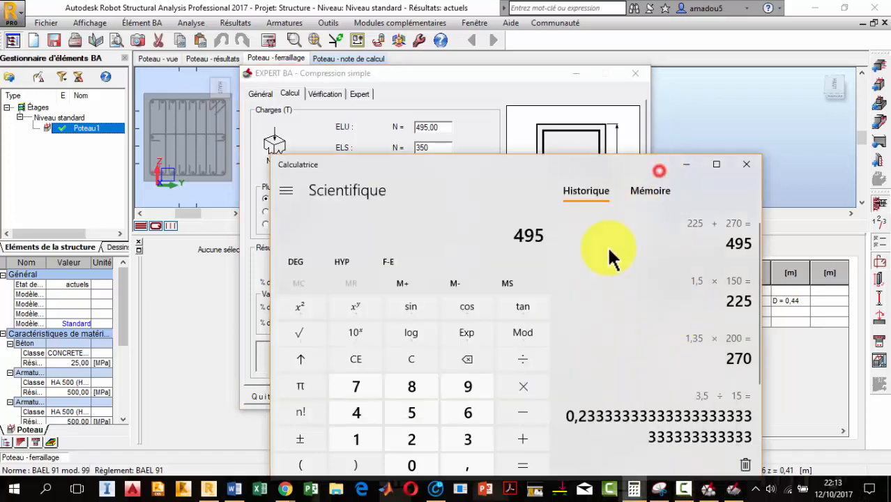
{"action": "left_click", "coordinate": [421, 360]}
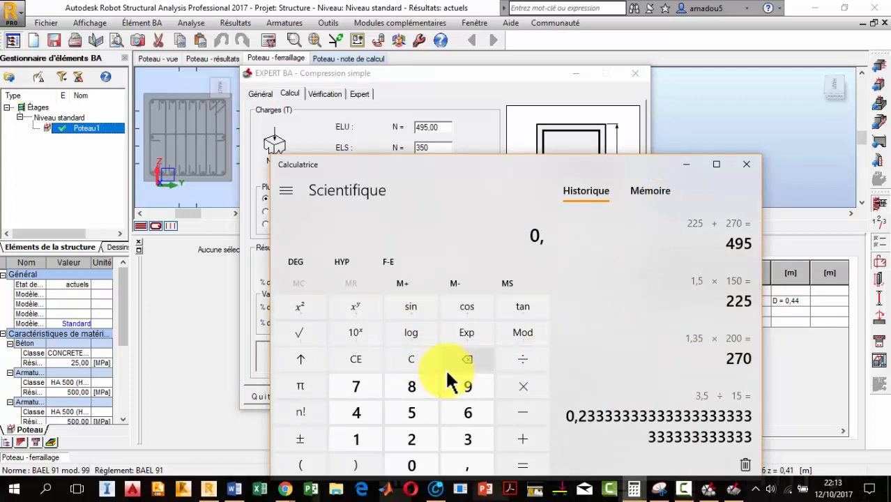
{"action": "key", "text": "asterisk"}
{"action": "key", "text": "Return"}
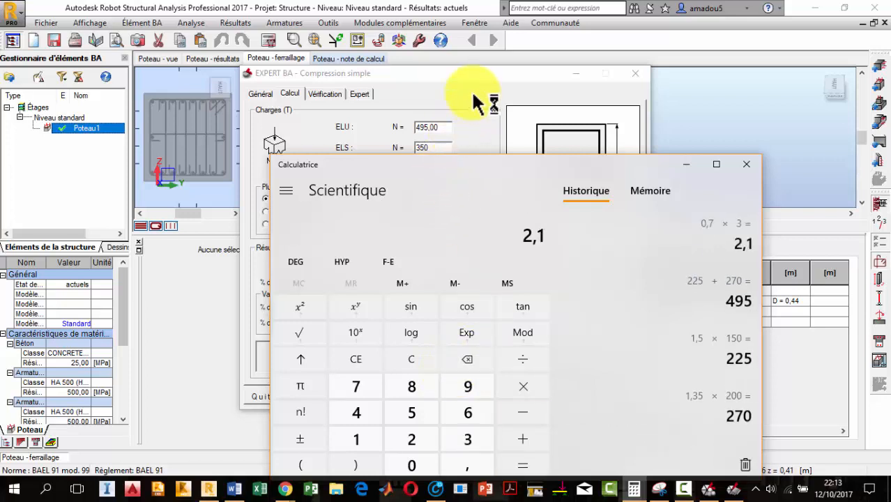
Set both buckling lengths lfy and lfz to 2.1 m in EXPERT BA and choose "avant 90 jours" for load application
{"action": "left_click", "coordinate": [474, 104]}
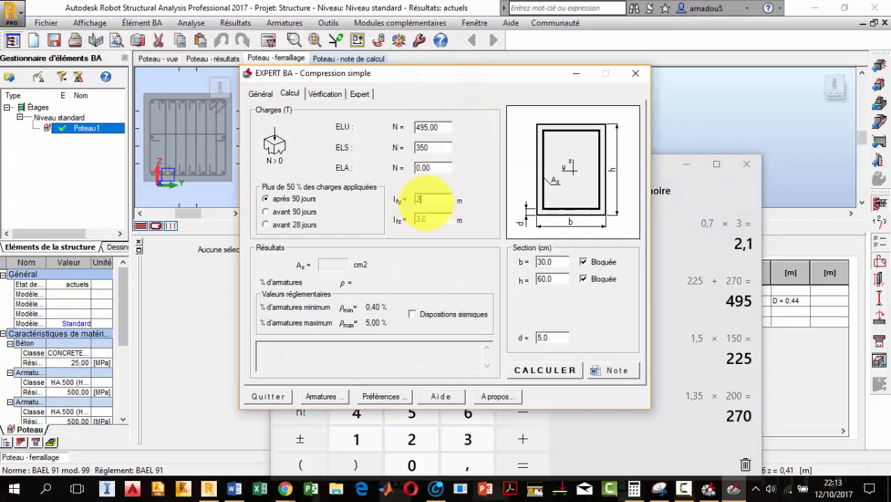
{"action": "key", "text": "Tab"}
{"action": "type", "text": "2"}
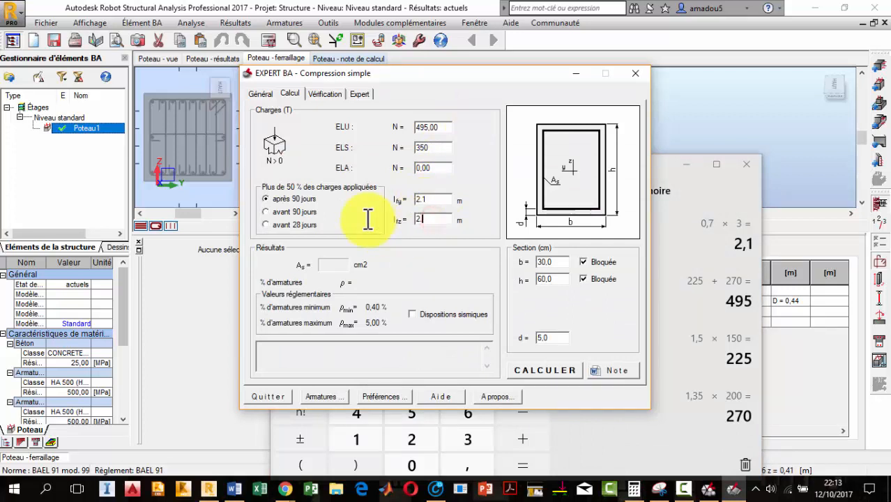
{"action": "left_click", "coordinate": [275, 213]}
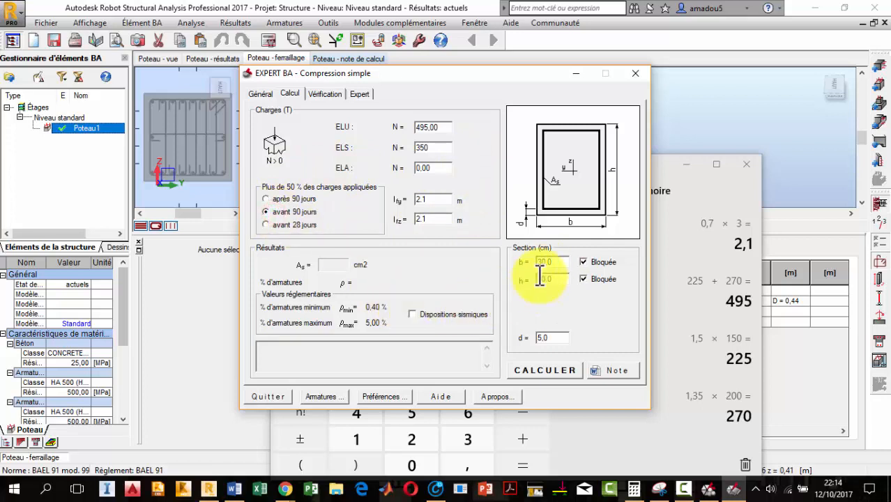
Define the column section with b = 50 cm, h = 50 cm and reinforcement cover distance d = 3 cm
{"action": "left_click", "coordinate": [559, 262]}
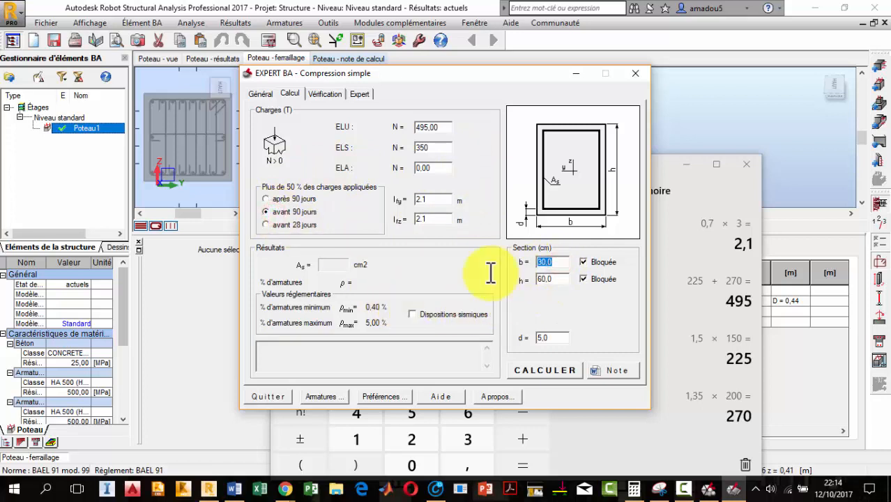
{"action": "type", "text": "50"}
{"action": "left_click", "coordinate": [558, 278]}
{"action": "type", "text": "50"}
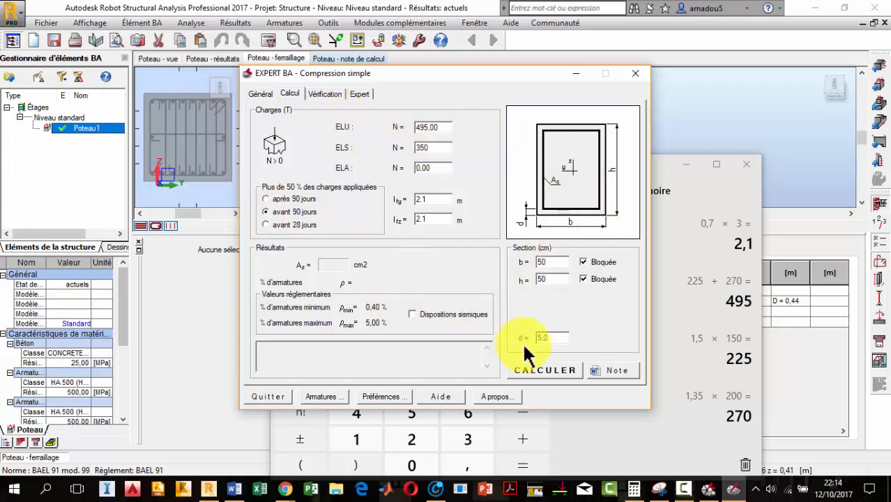
{"action": "left_click", "coordinate": [554, 338]}
{"action": "type", "text": "3"}
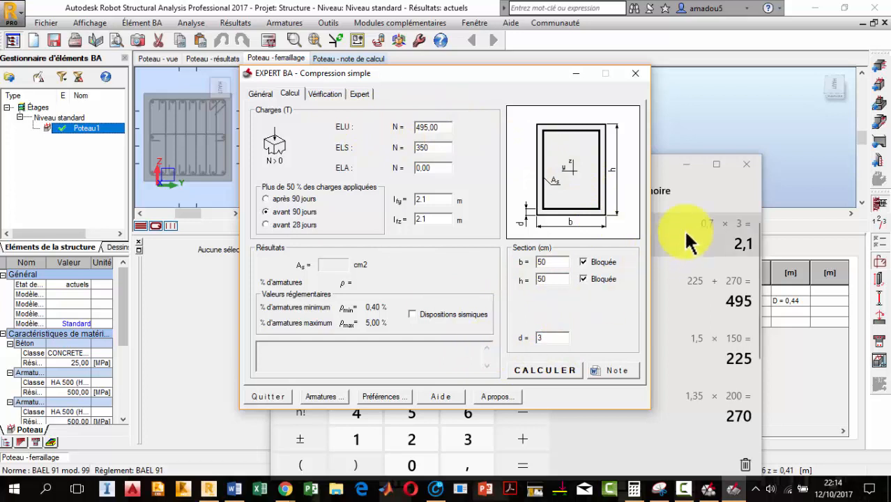
Run the Expert calculation of the steel and concrete stresses under the ELS load, and look over the Vérification data
{"action": "left_click", "coordinate": [323, 93]}
{"action": "left_click", "coordinate": [359, 93]}
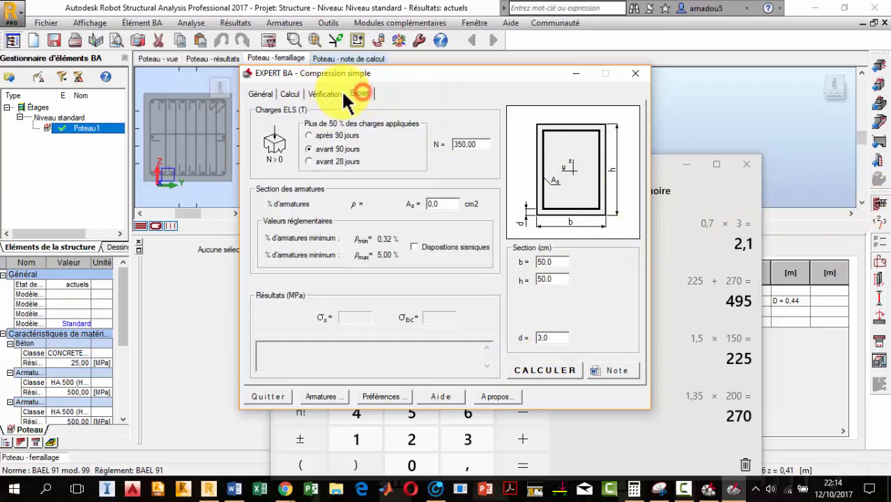
{"action": "left_click", "coordinate": [544, 370]}
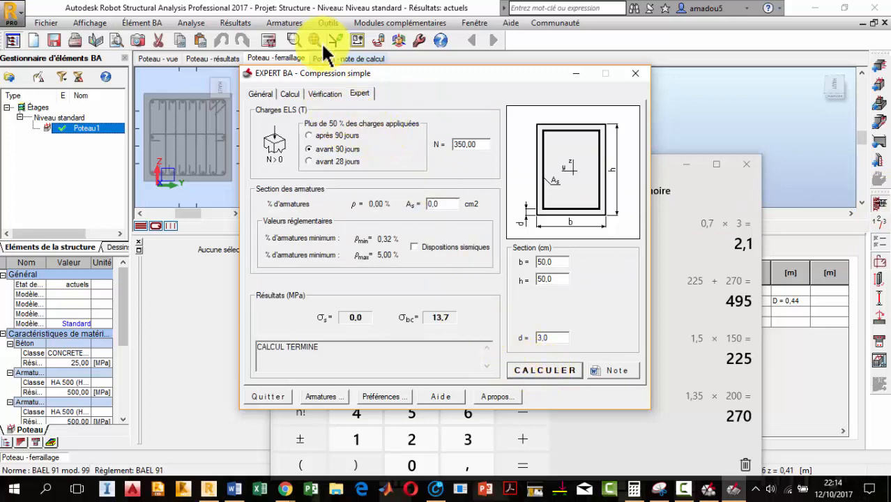
{"action": "left_click", "coordinate": [321, 95]}
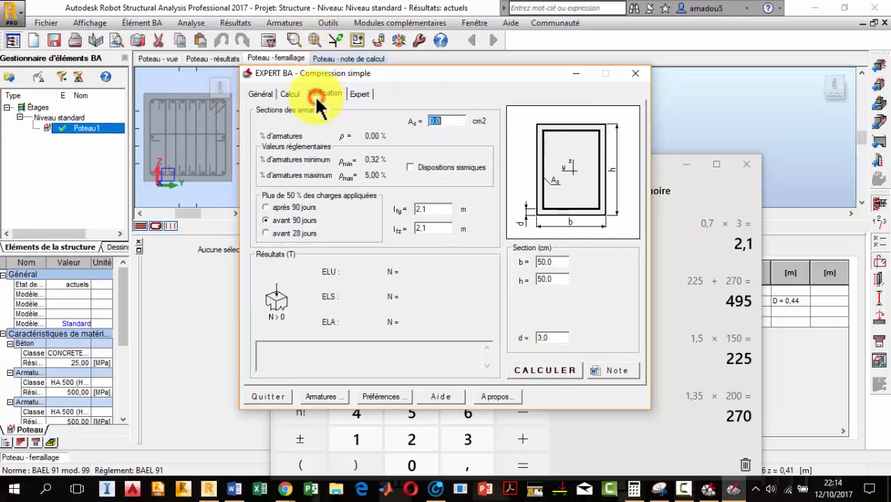
Calculate the required steel section As, enable the seismic provisions (Dispositions sismiques) and recalculate
{"action": "left_click", "coordinate": [288, 94]}
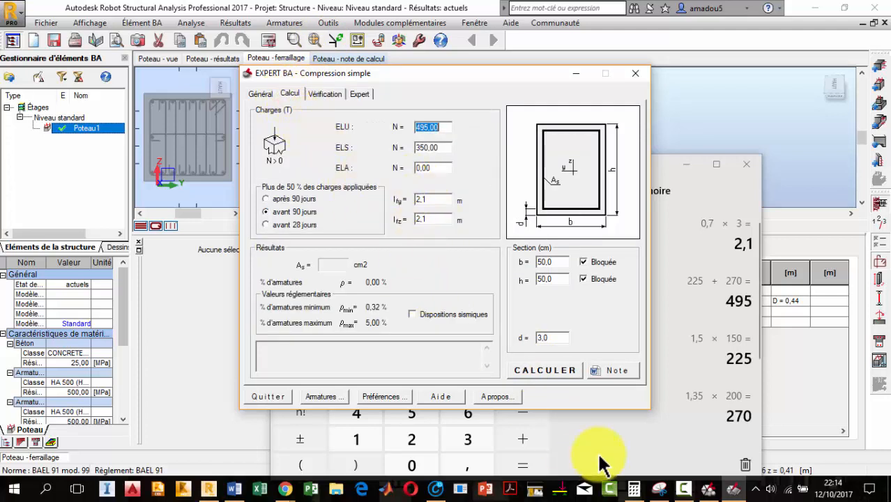
{"action": "left_click", "coordinate": [538, 368]}
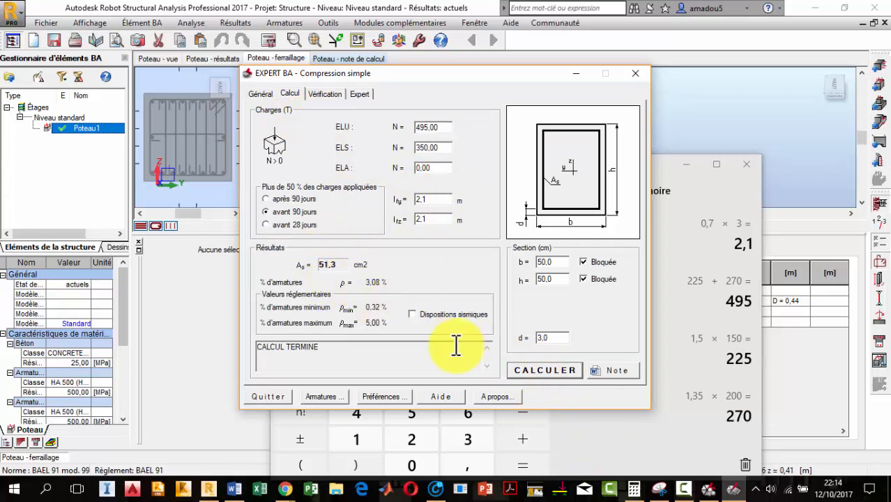
{"action": "left_click", "coordinate": [412, 315]}
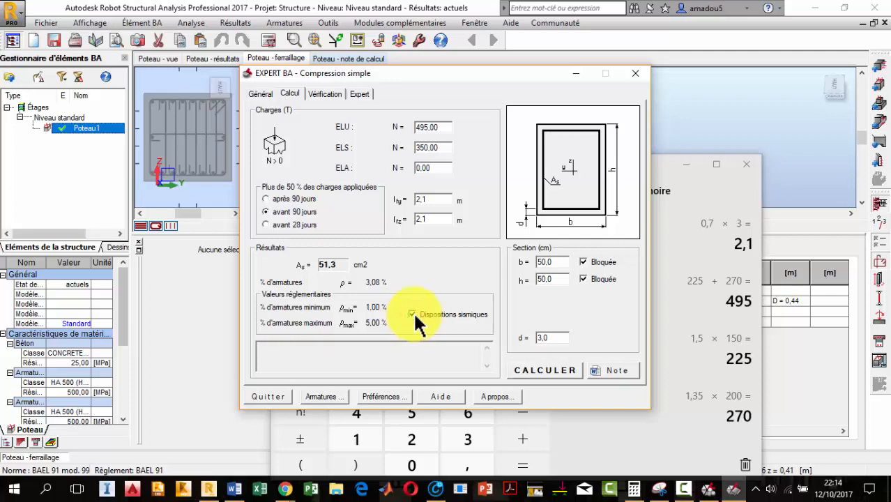
{"action": "left_click", "coordinate": [411, 314]}
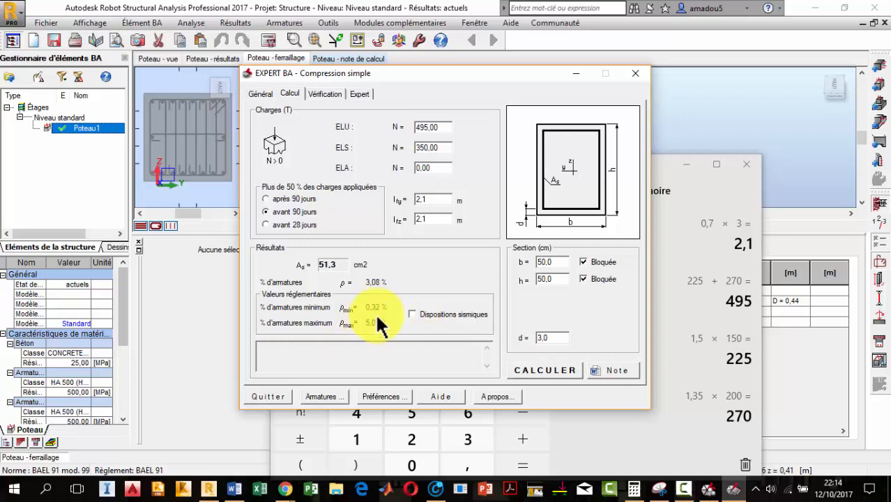
{"action": "left_click", "coordinate": [558, 370]}
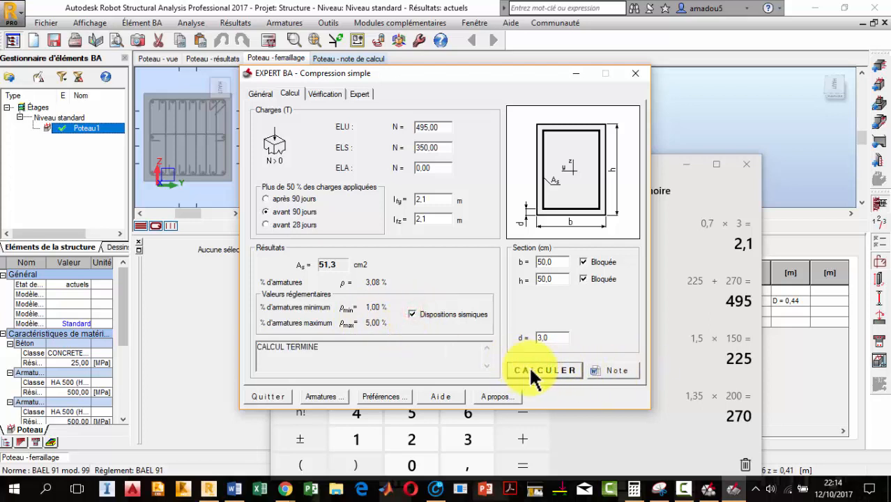
{"action": "left_click", "coordinate": [535, 375]}
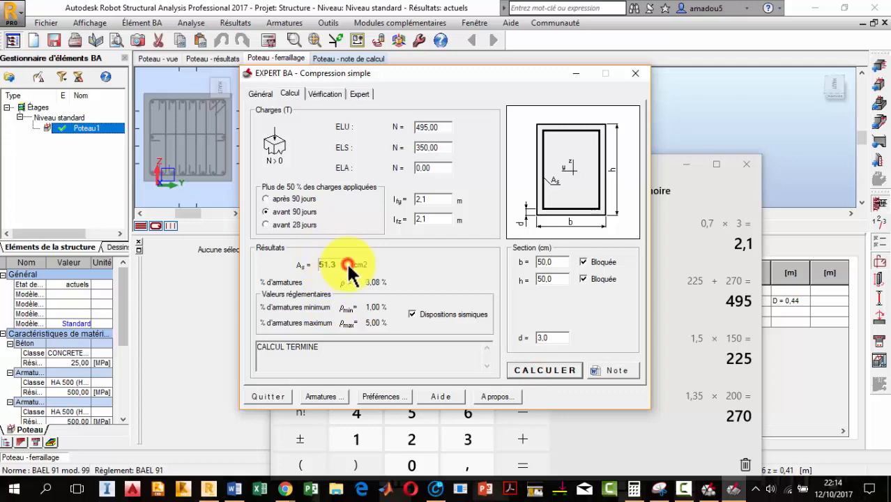
Examine the actual steel section in the Robot column calculation note, then return to EXPERT BA for comparison
{"action": "left_click", "coordinate": [348, 57]}
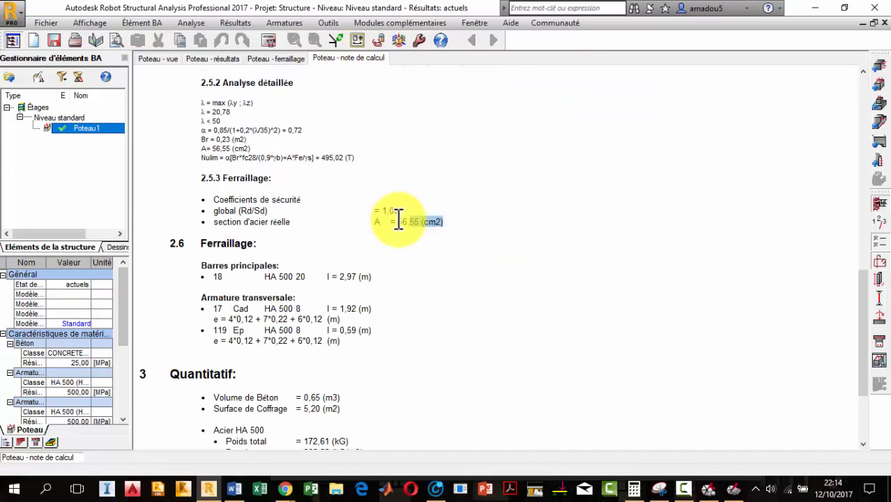
{"action": "left_click_drag", "start_coordinate": [420, 227], "coordinate": [405, 221]}
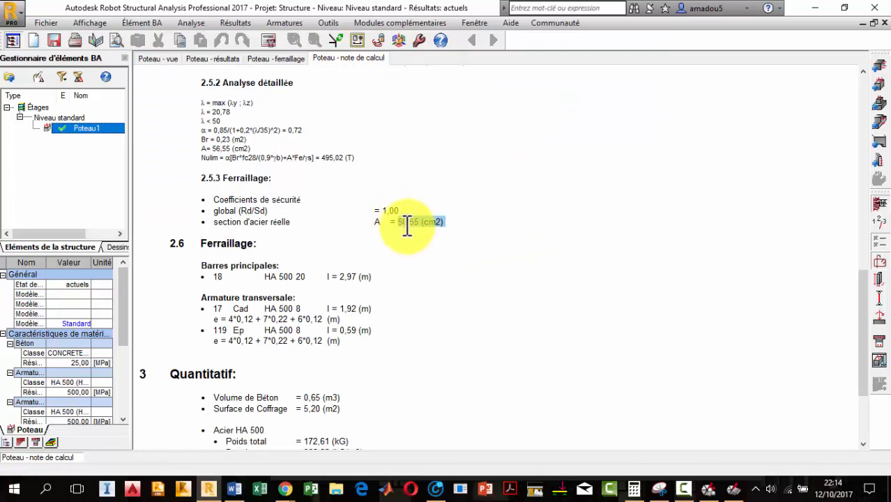
{"action": "left_click", "coordinate": [287, 60]}
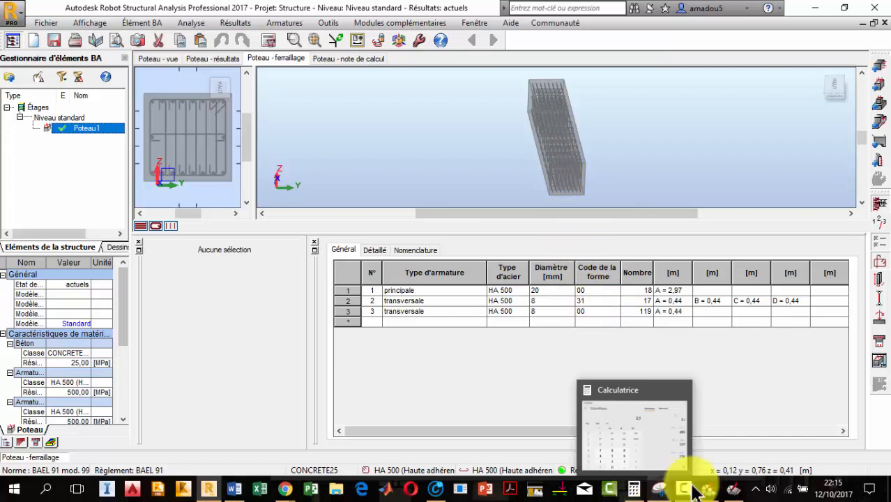
{"action": "mouse_move", "coordinate": [727, 488]}
{"action": "left_click", "coordinate": [731, 430]}
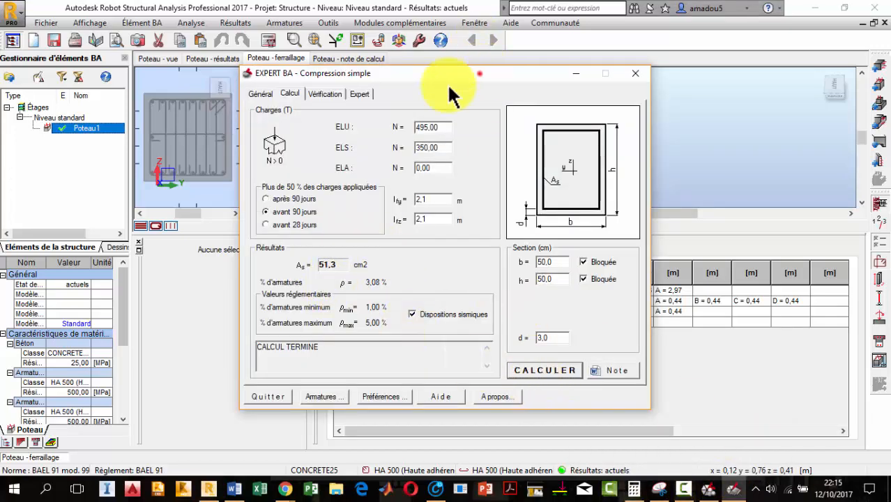
{"action": "left_click_drag", "start_coordinate": [480, 73], "coordinate": [395, 79]}
{"action": "left_click", "coordinate": [250, 403]}
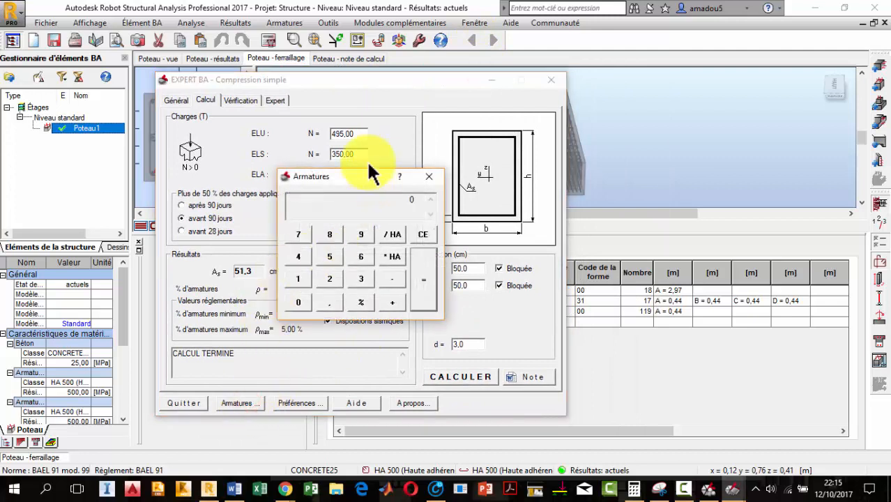
{"action": "left_click_drag", "start_coordinate": [357, 180], "coordinate": [468, 232]}
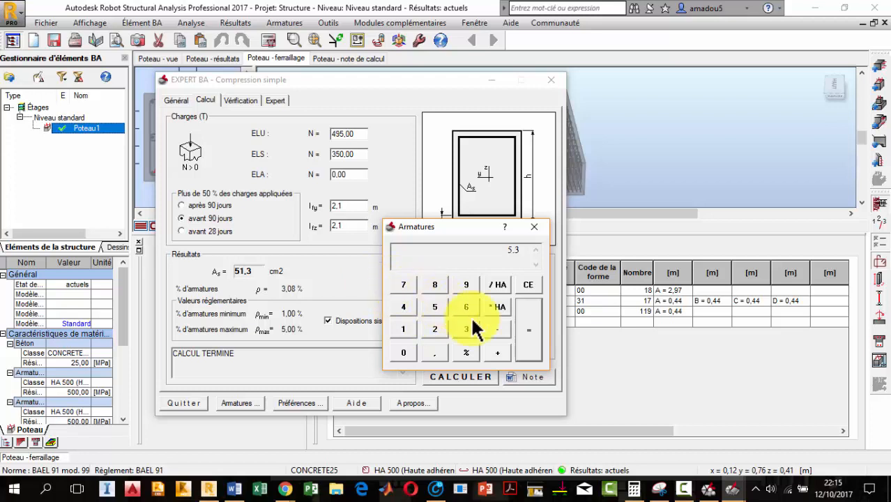
{"action": "left_click", "coordinate": [403, 352]}
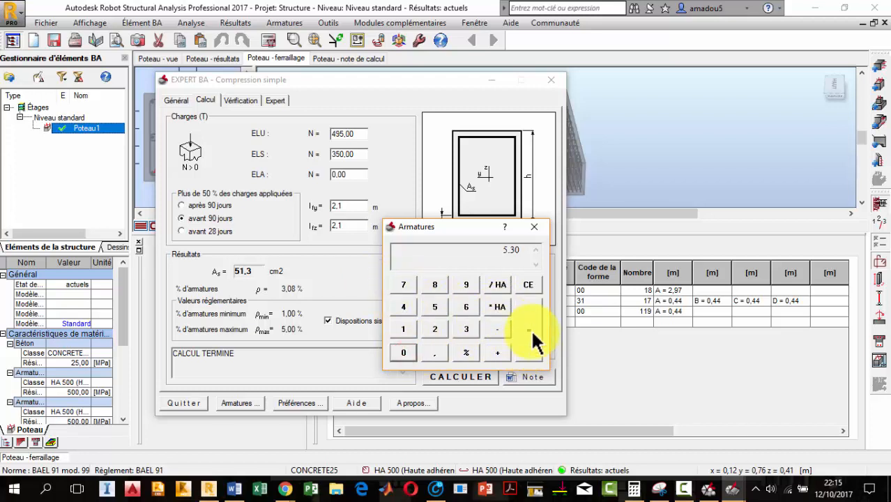
{"action": "left_click", "coordinate": [529, 329]}
{"action": "left_click", "coordinate": [542, 228]}
Divide the 51.3 cm2 steel section by HA 20 bars in the Armatures calculator to get the number of bars
{"action": "left_click", "coordinate": [239, 403]}
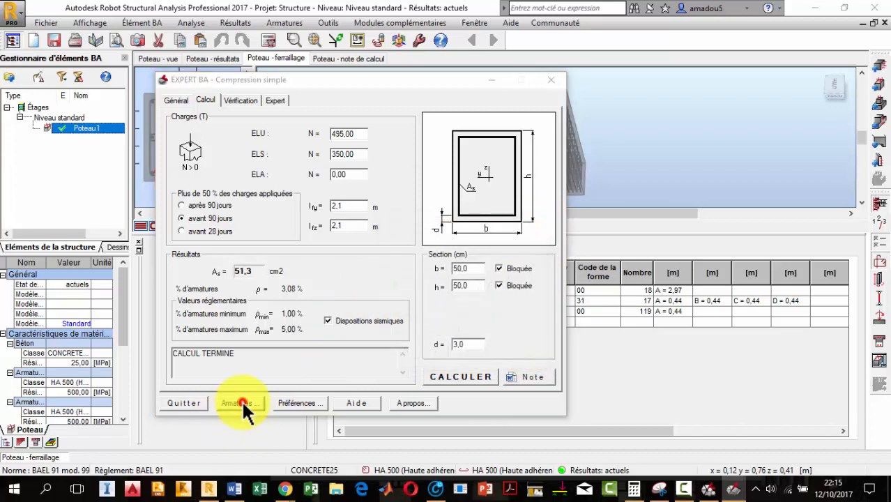
{"action": "type", "text": "51.3"}
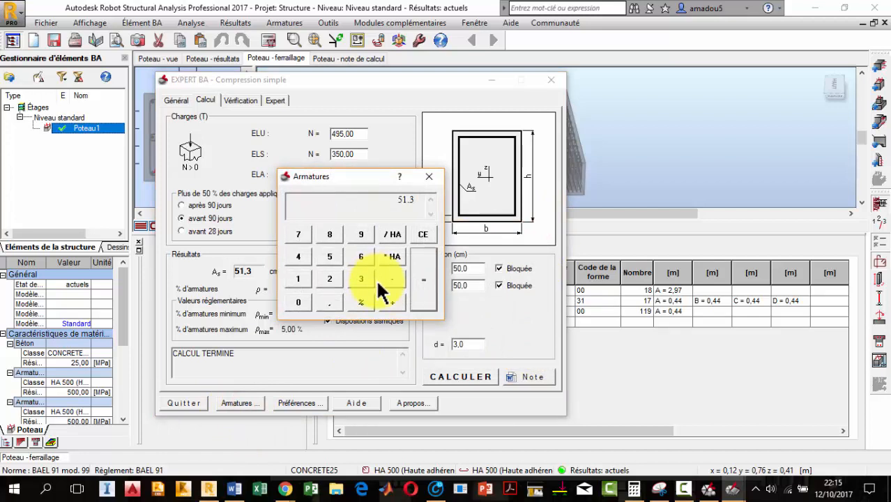
{"action": "key", "text": "slash"}
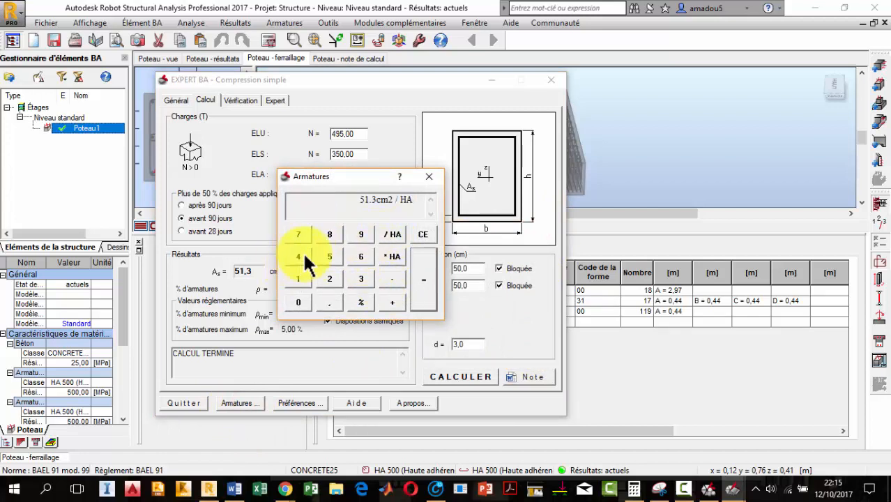
{"action": "left_click", "coordinate": [330, 279]}
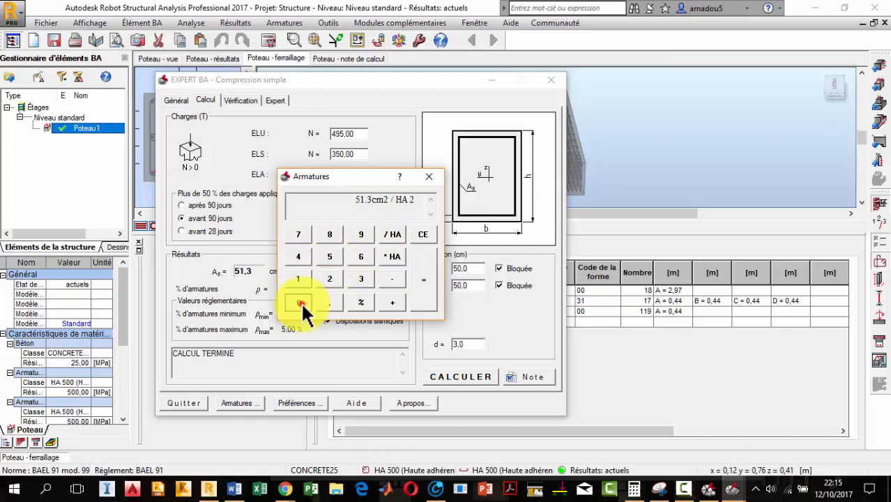
{"action": "left_click", "coordinate": [299, 302]}
{"action": "left_click", "coordinate": [426, 298]}
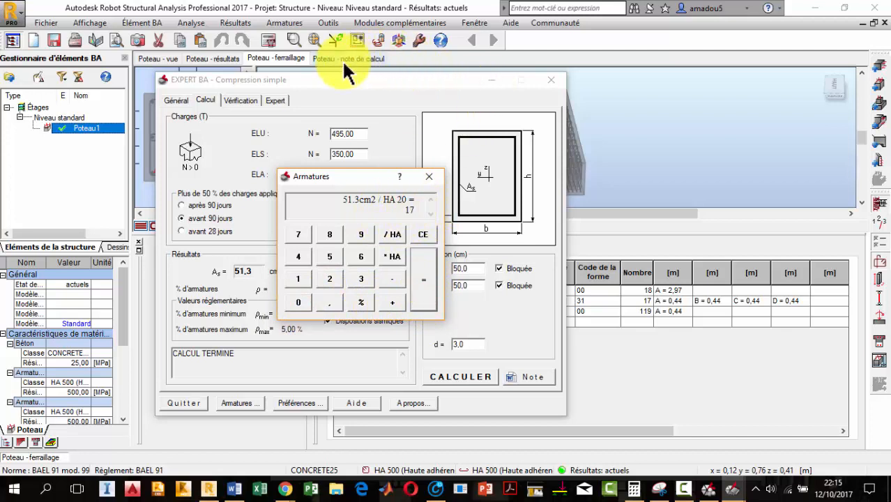
Return to Robot, check the number of main HA 500 bars in the reinforcement table and inspect the cage in 3D
{"action": "left_click", "coordinate": [287, 57]}
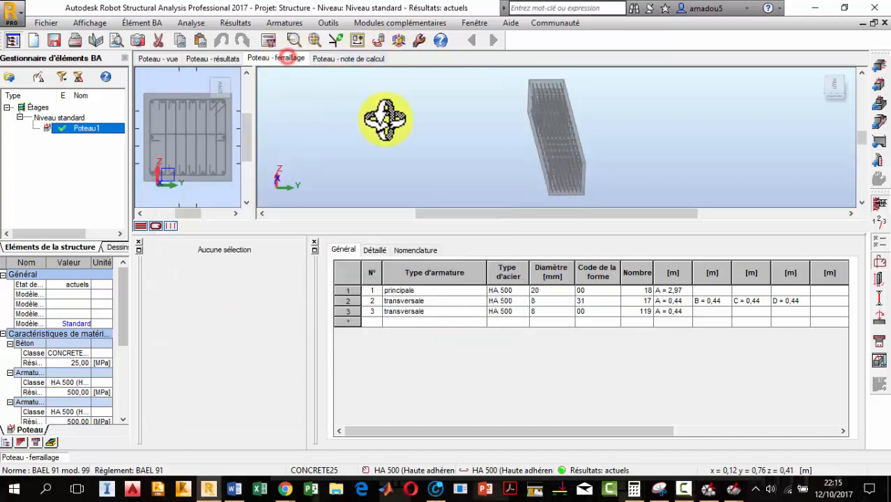
{"action": "double_click", "coordinate": [636, 290]}
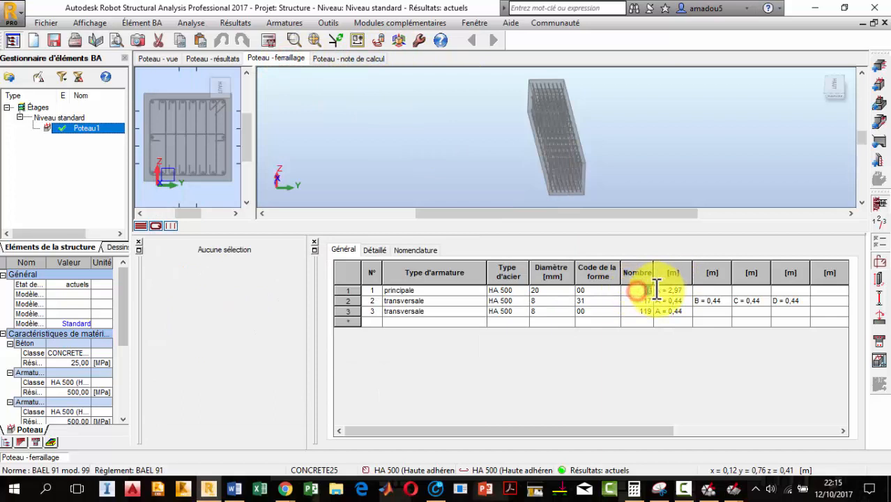
{"action": "left_click", "coordinate": [556, 288]}
{"action": "left_click_drag", "start_coordinate": [597, 99], "coordinate": [505, 154]}
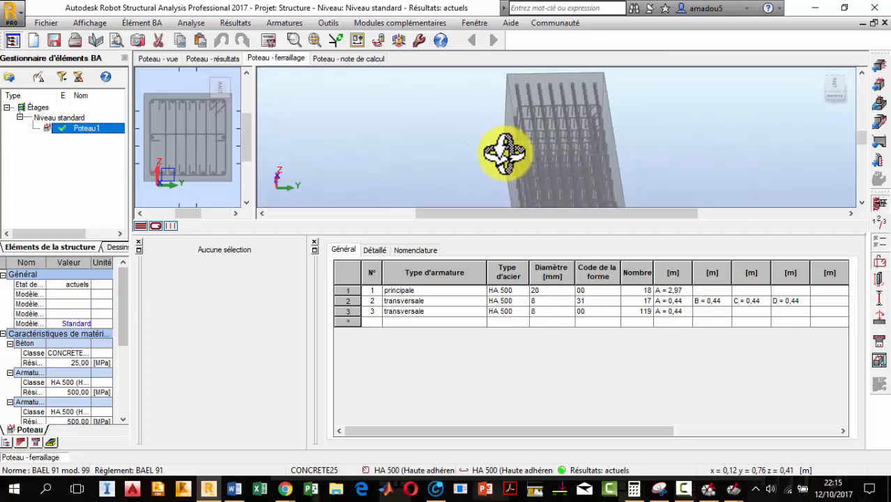
Look over the compression type in the general calculation options, leaving the options unchanged
{"action": "left_click", "coordinate": [879, 241]}
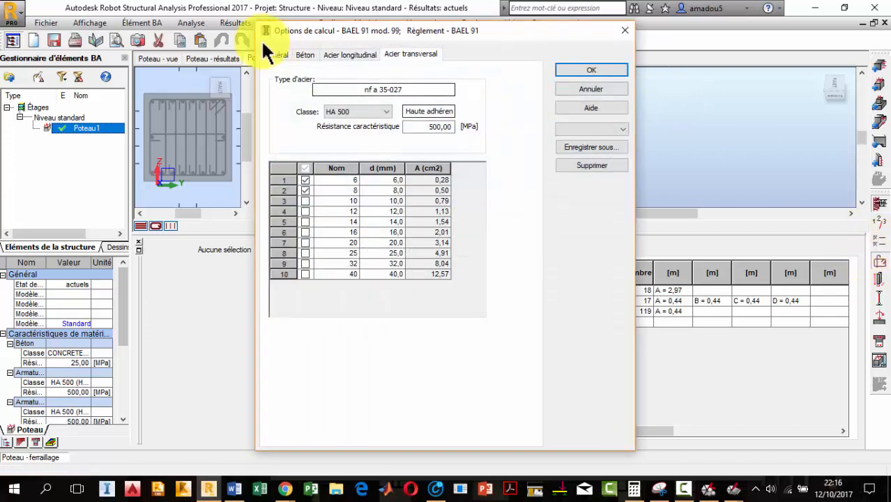
{"action": "left_click", "coordinate": [275, 54]}
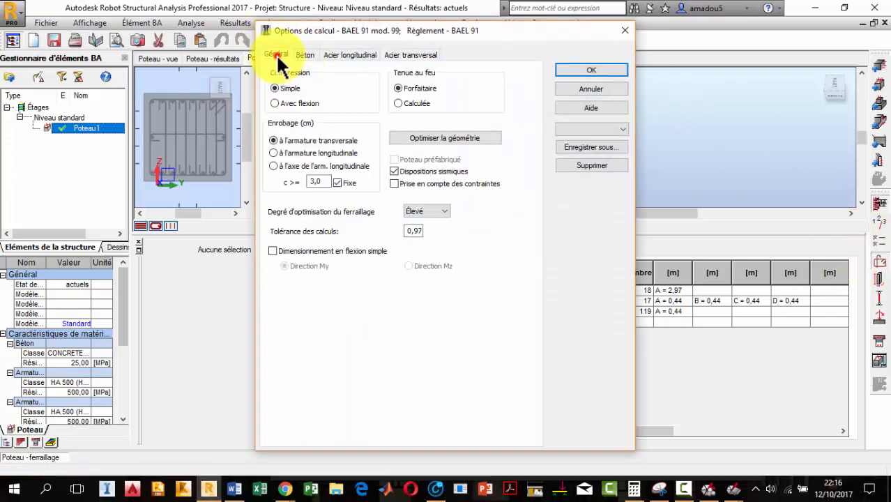
{"action": "left_click", "coordinate": [625, 31]}
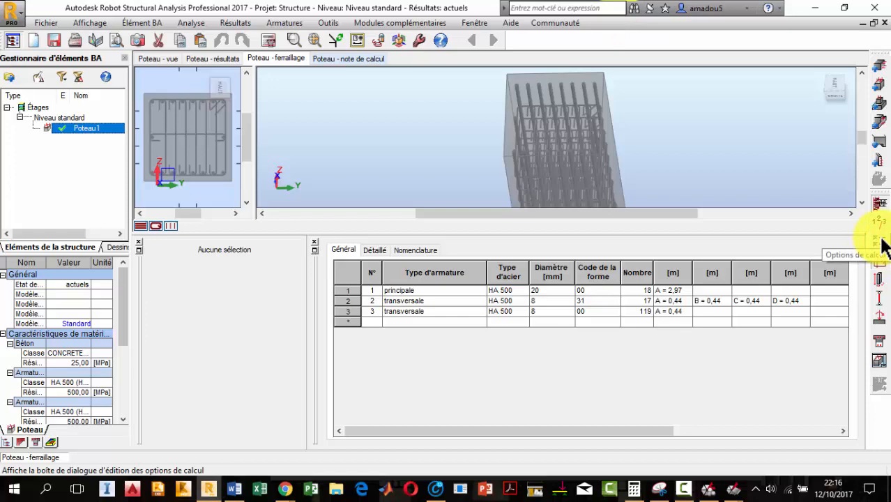
{"action": "left_click", "coordinate": [879, 242]}
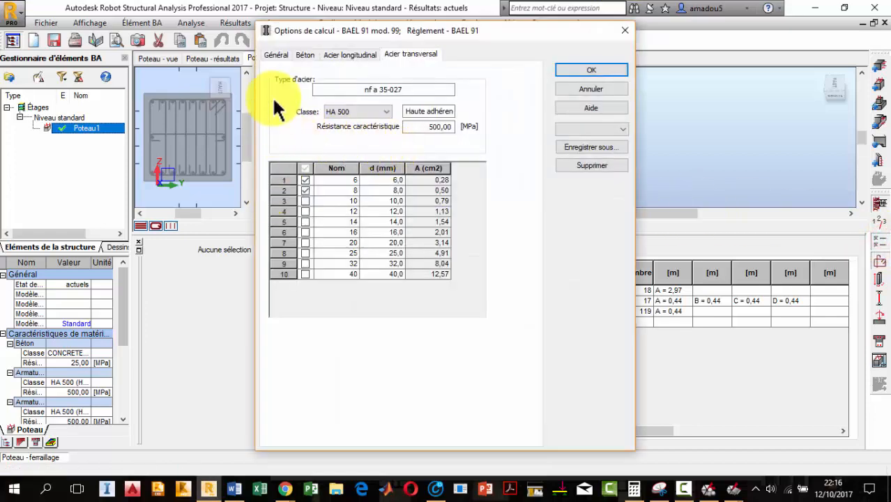
{"action": "left_click", "coordinate": [280, 54]}
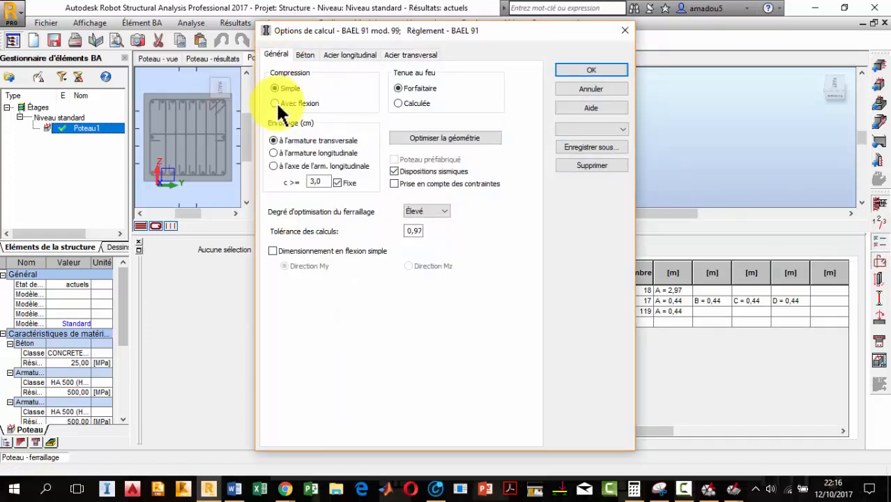
{"action": "left_click", "coordinate": [624, 30]}
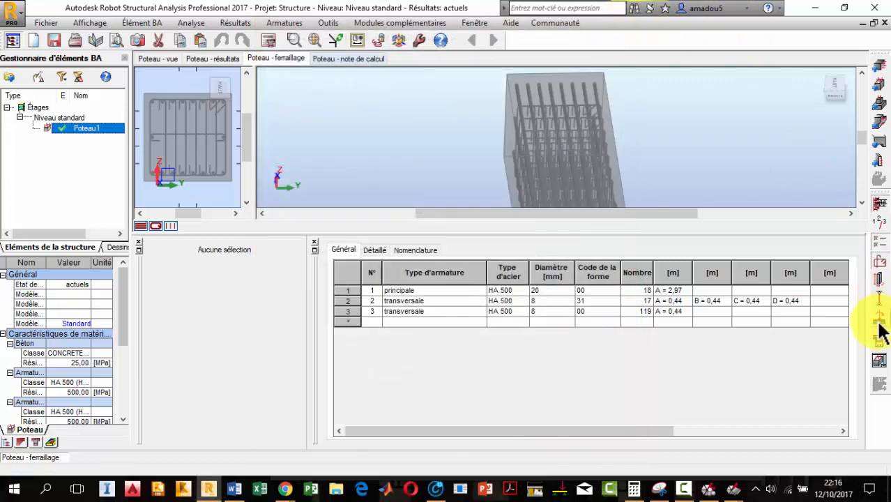
Check which load components the column's loads table offers for the G and Q cases
{"action": "left_click", "coordinate": [880, 322]}
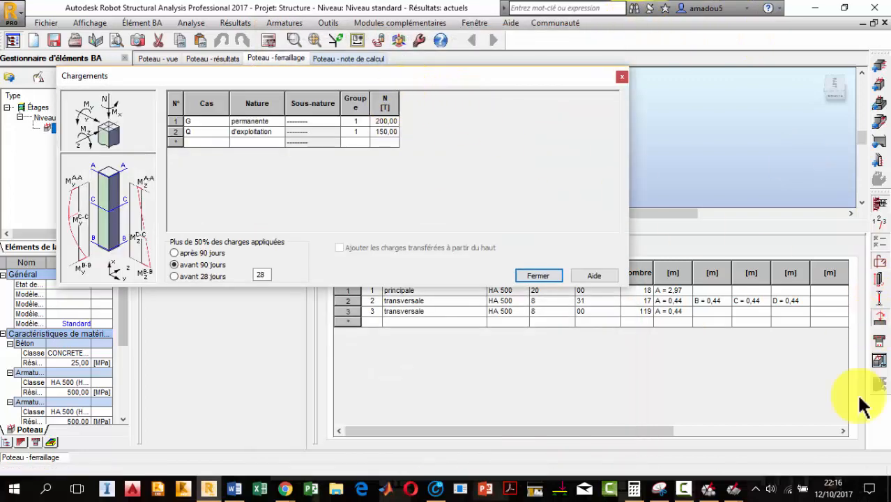
{"action": "left_click", "coordinate": [384, 103]}
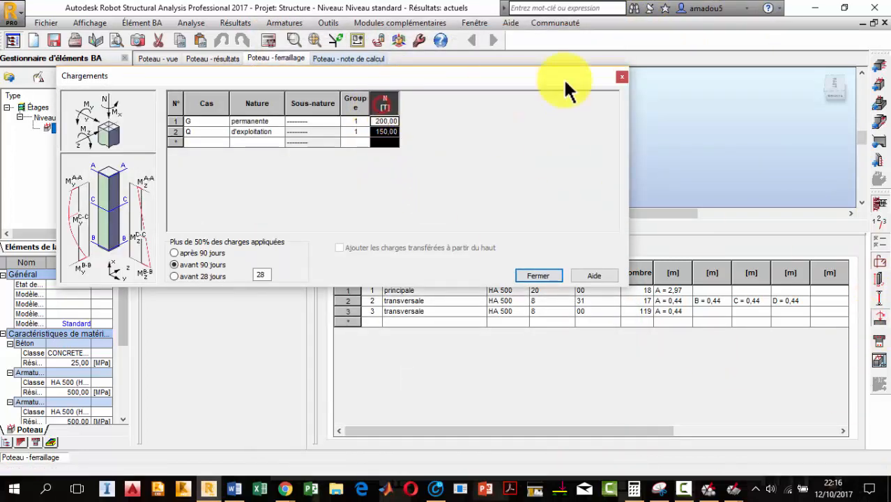
{"action": "left_click", "coordinate": [621, 76]}
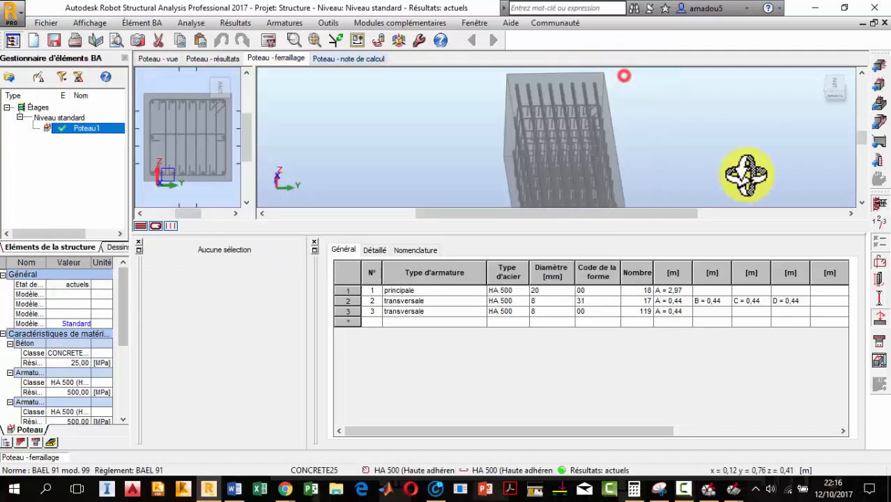
Set the compression type to Avec flexion in the general calculation options
{"action": "left_click", "coordinate": [880, 245]}
{"action": "left_click", "coordinate": [279, 54]}
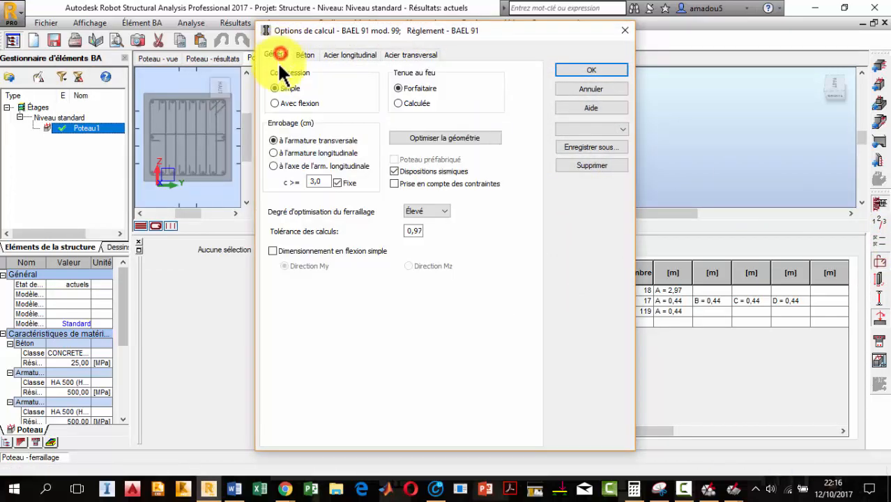
{"action": "left_click", "coordinate": [277, 103]}
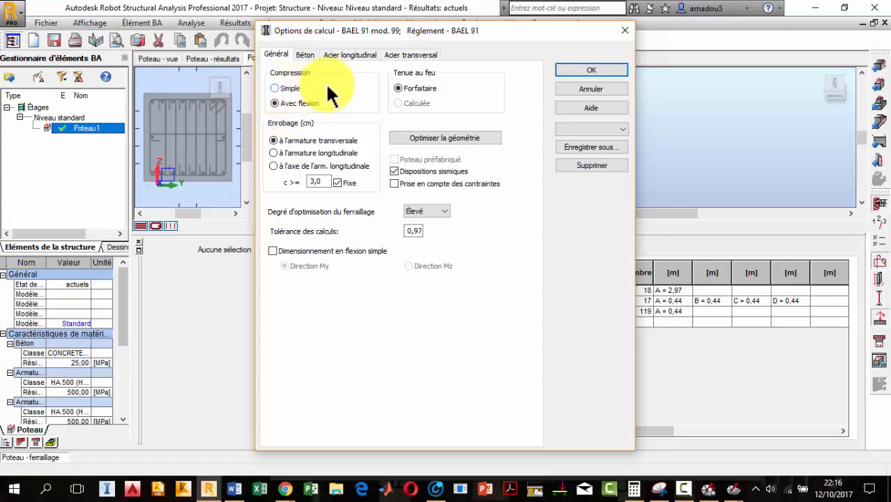
{"action": "left_click", "coordinate": [570, 70]}
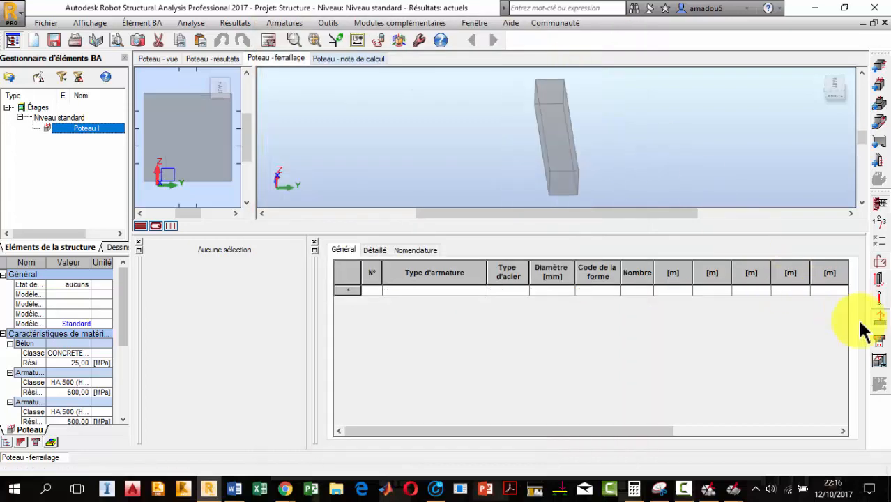
Open the column's loads table and examine its moment columns from MyA to MzB
{"action": "left_click", "coordinate": [882, 322]}
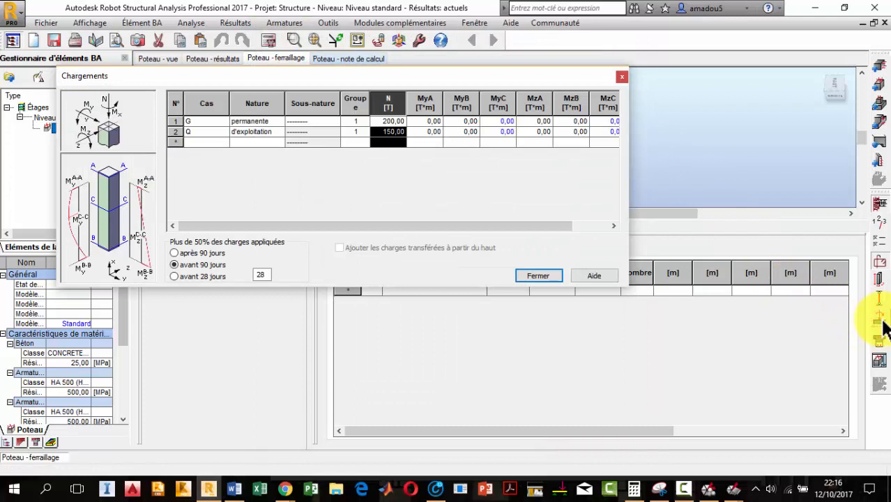
{"action": "left_click_drag", "start_coordinate": [426, 104], "coordinate": [513, 128]}
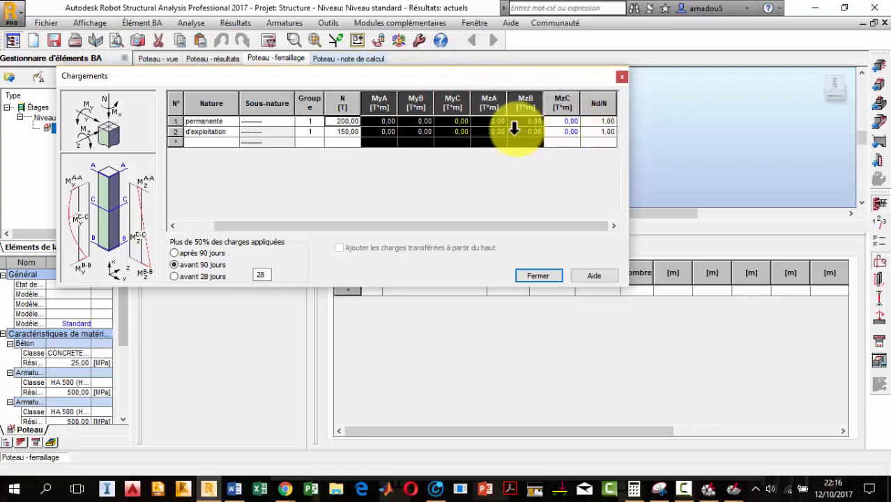
{"action": "left_click", "coordinate": [384, 121]}
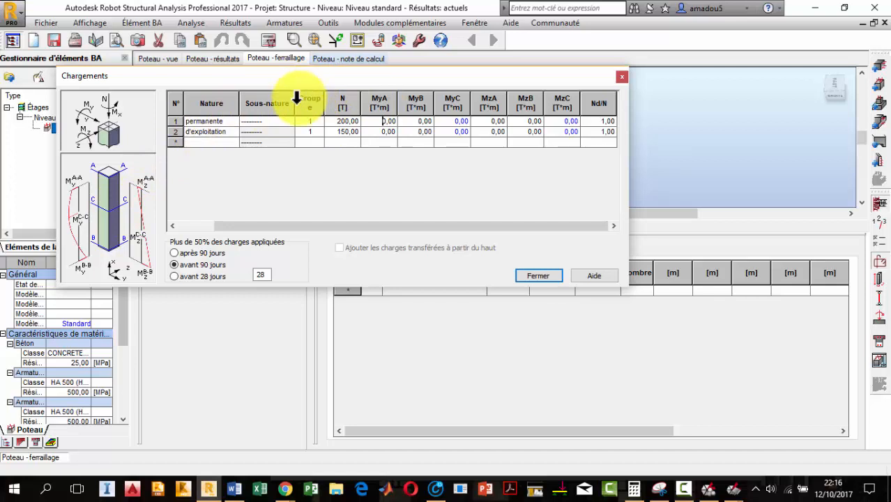
Dock the loads table below the 3D view, beside the reinforcement table
{"action": "double_click", "coordinate": [378, 76]}
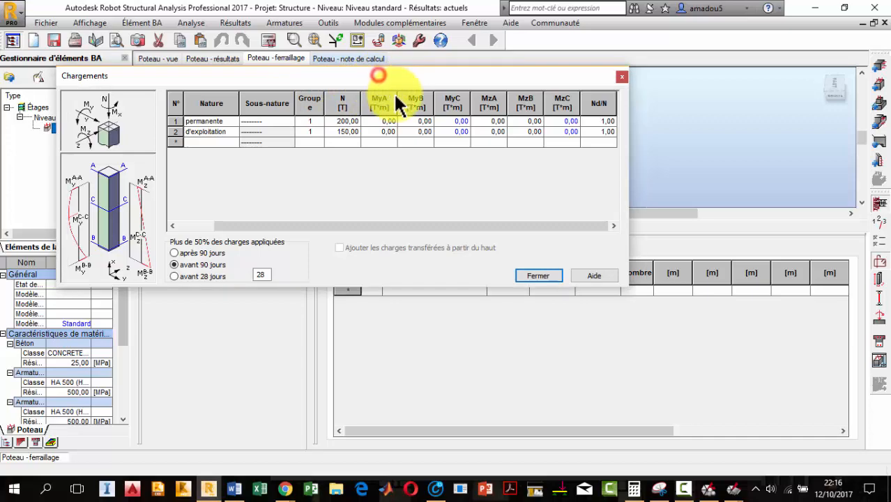
{"action": "left_click", "coordinate": [138, 63]}
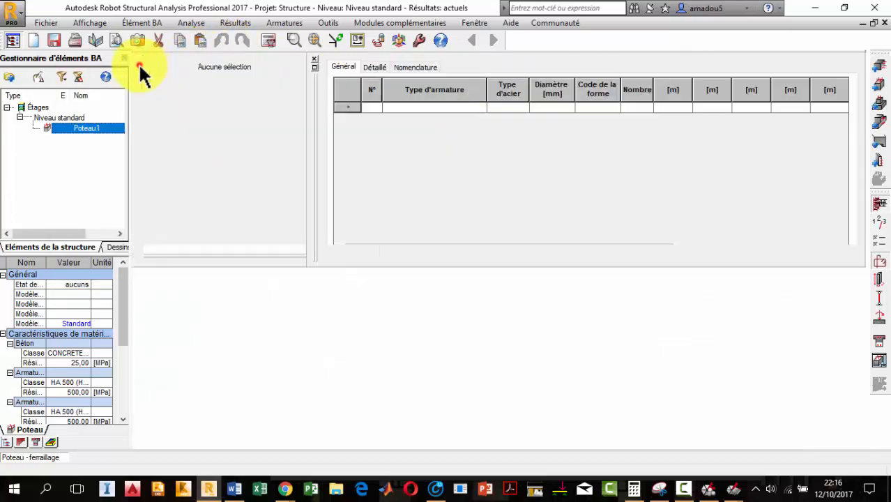
{"action": "double_click", "coordinate": [332, 138]}
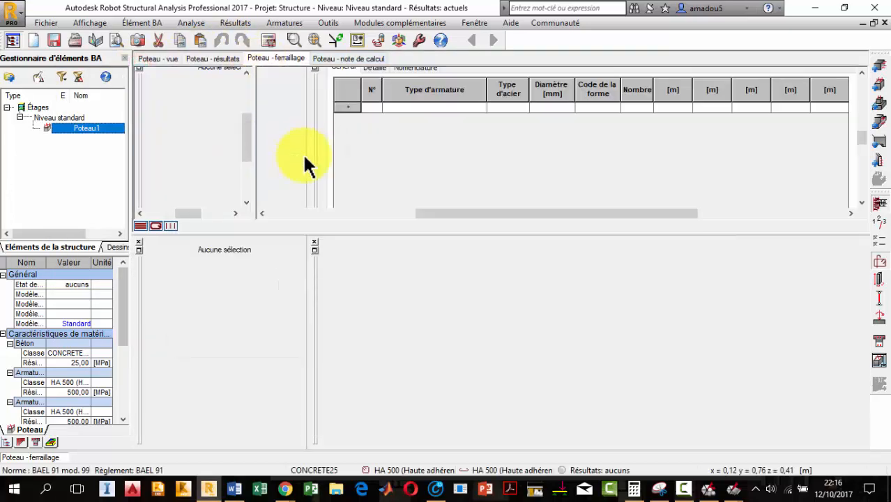
{"action": "left_click", "coordinate": [315, 68]}
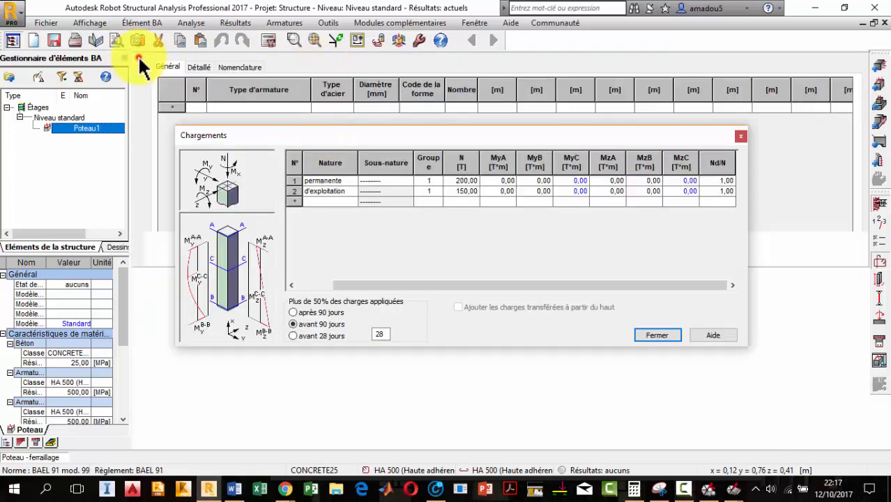
{"action": "mouse_move", "coordinate": [327, 139]}
{"action": "left_mouse_down"}
{"action": "mouse_move", "coordinate": [310, 167]}
{"action": "mouse_move", "coordinate": [334, 145]}
{"action": "left_mouse_up"}
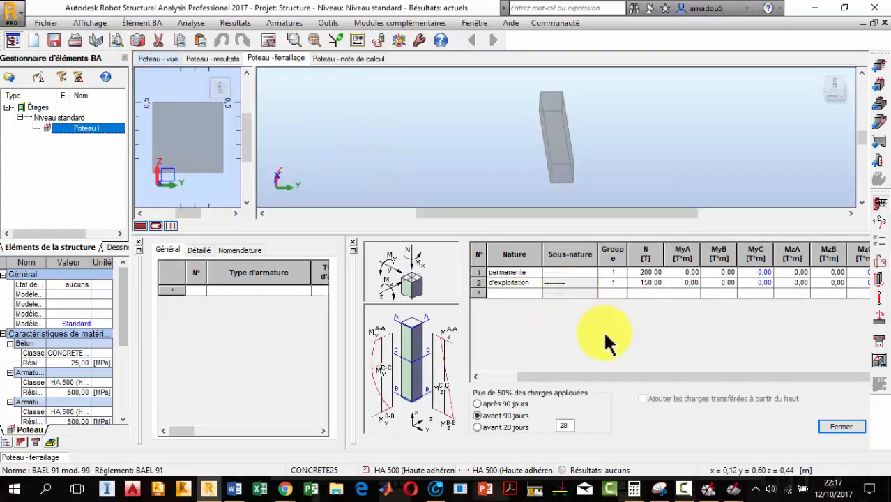
Set the MyC moment to 50 T*m for the permanent case and 20 T*m for the live load case
{"action": "left_click", "coordinate": [589, 374]}
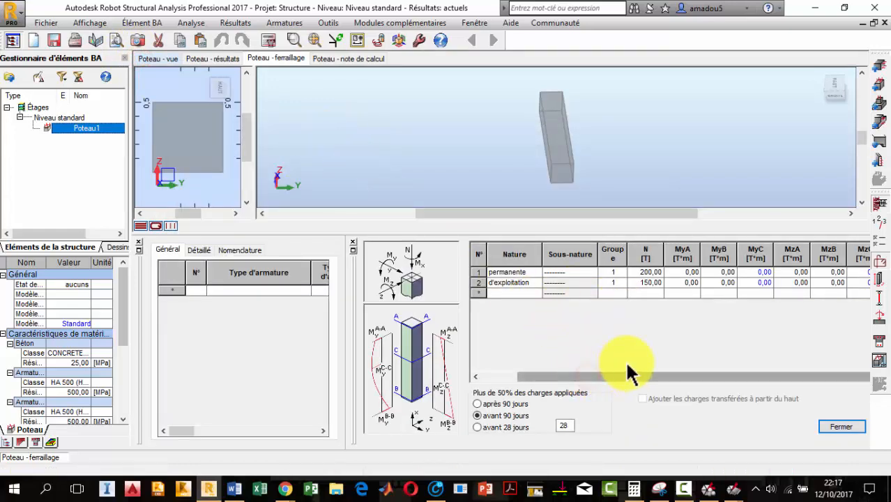
{"action": "left_click", "coordinate": [650, 273]}
{"action": "left_click", "coordinate": [758, 272]}
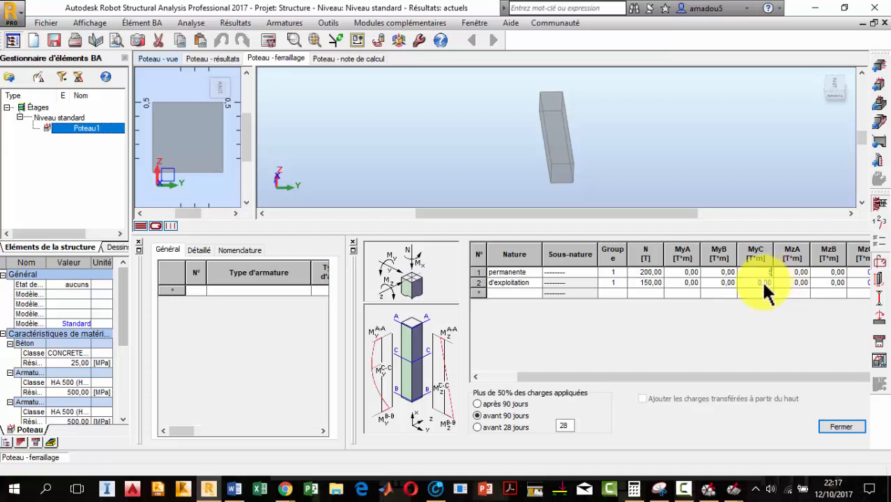
{"action": "left_click", "coordinate": [744, 281]}
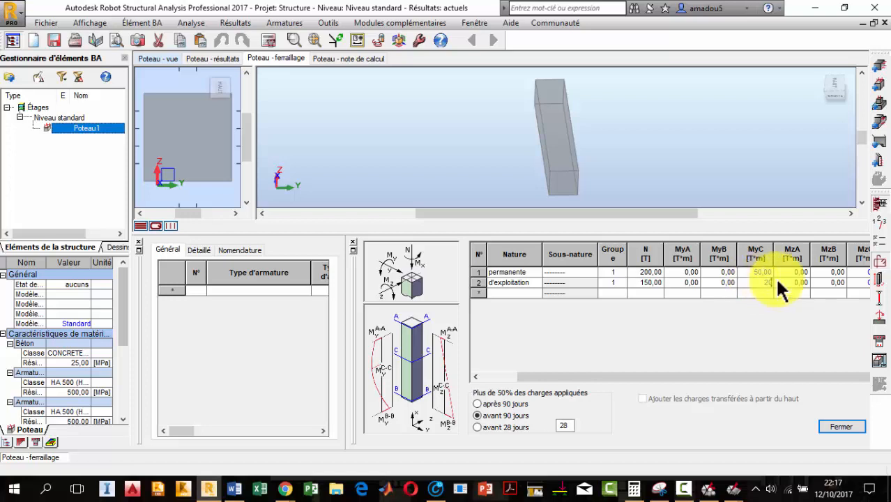
Set the MzB moment to 31 T*m for the permanent case and 10 T*m for the live load case
{"action": "left_click", "coordinate": [806, 271]}
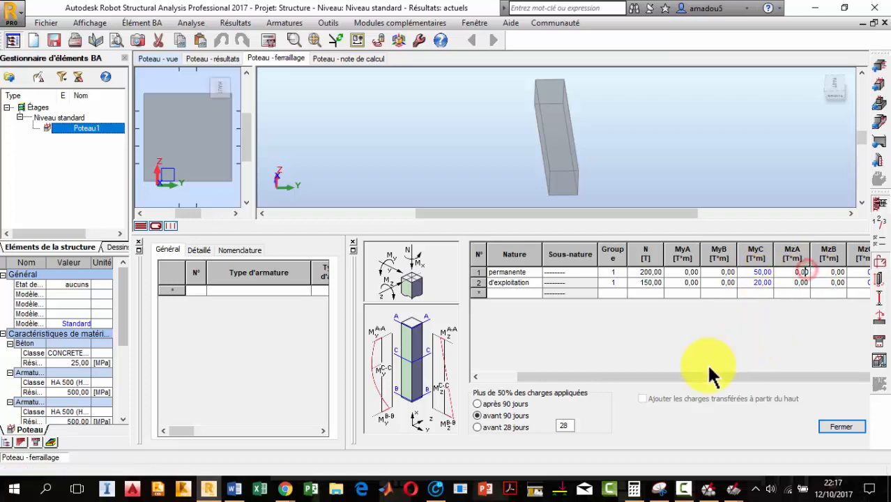
{"action": "left_click_drag", "start_coordinate": [693, 375], "coordinate": [594, 373]}
{"action": "left_click_drag", "start_coordinate": [676, 361], "coordinate": [778, 351]}
{"action": "left_click", "coordinate": [827, 270]}
{"action": "left_click_drag", "start_coordinate": [828, 268], "coordinate": [856, 266]}
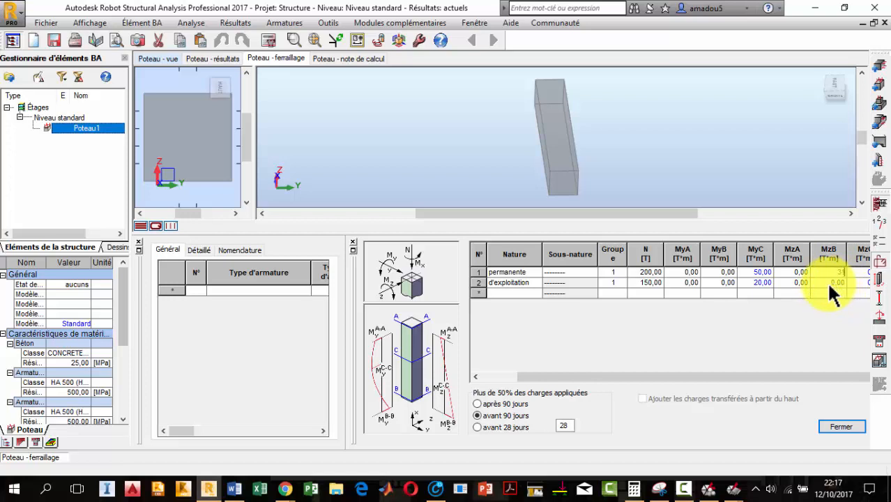
{"action": "left_click", "coordinate": [824, 282]}
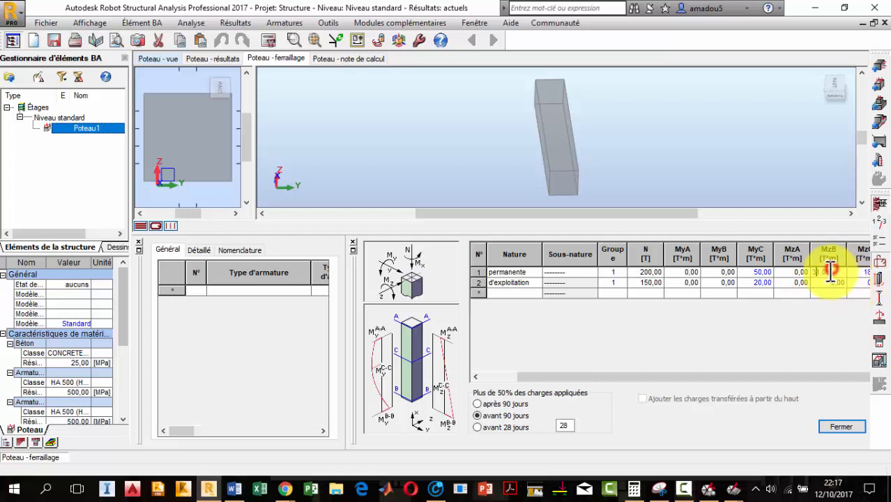
{"action": "left_click_drag", "start_coordinate": [720, 375], "coordinate": [748, 371]}
{"action": "left_click", "coordinate": [829, 281]}
{"action": "type", "text": "10"}
{"action": "left_click", "coordinate": [863, 270]}
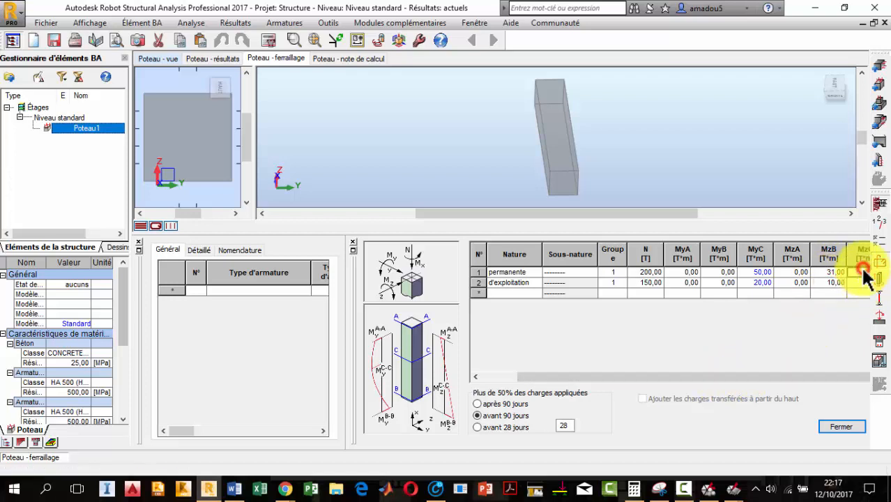
{"action": "mouse_move", "coordinate": [719, 380]}
{"action": "left_mouse_down"}
{"action": "mouse_move", "coordinate": [683, 391]}
{"action": "mouse_move", "coordinate": [732, 368]}
{"action": "left_mouse_up"}
Close the loads table and run the column's reinforcement calculation with the bending moments
{"action": "left_click", "coordinate": [845, 426]}
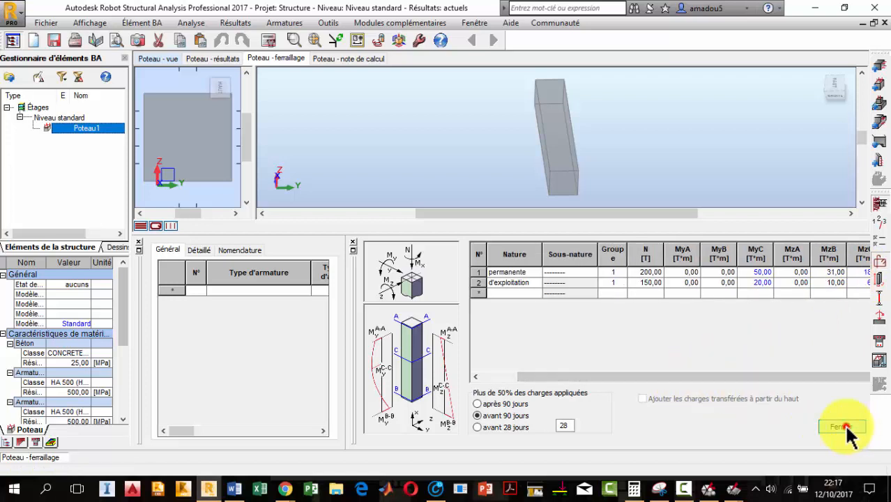
{"action": "left_click", "coordinate": [268, 40]}
{"action": "left_click", "coordinate": [491, 304]}
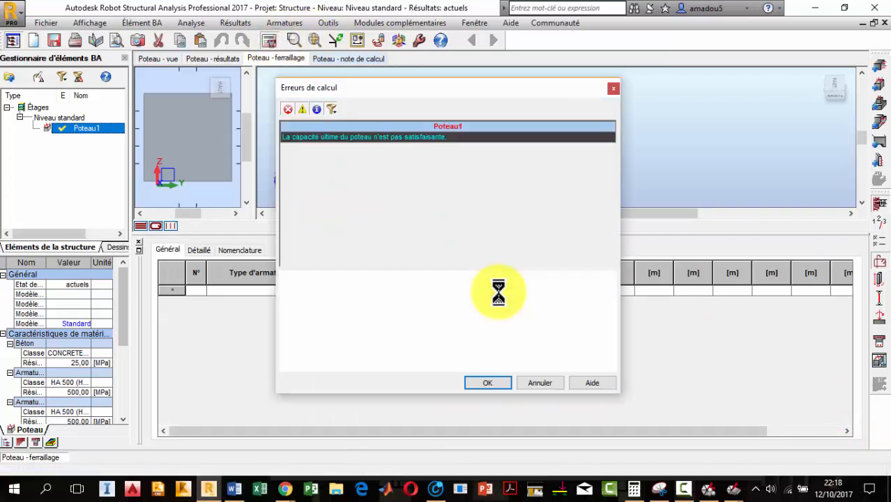
Move the calculation errors dialog aside, read its message for Poteau1 and inspect the new reinforcement cage in 3D
{"action": "left_click", "coordinate": [453, 85]}
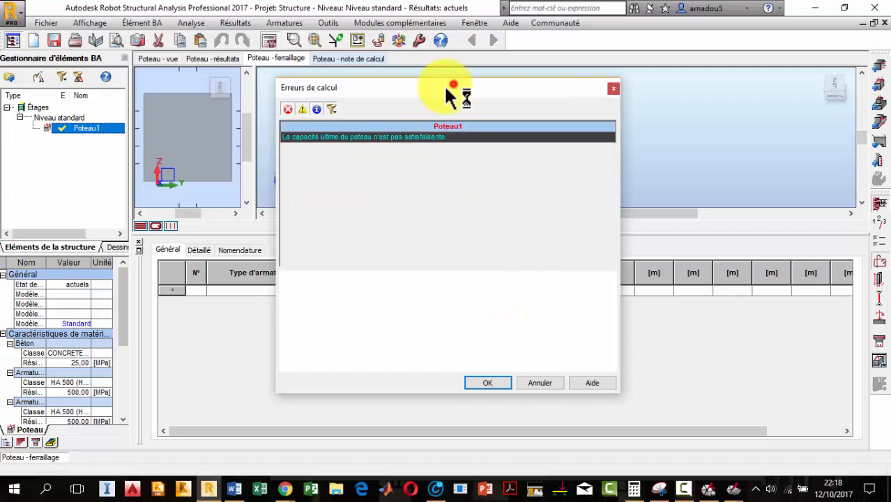
{"action": "left_click_drag", "start_coordinate": [425, 89], "coordinate": [382, 104]}
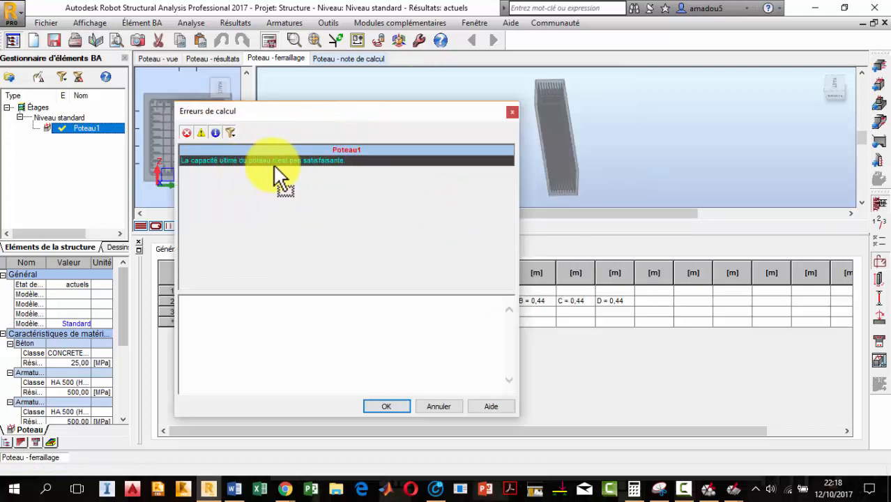
{"action": "scroll", "coordinate": [559, 94], "scroll_direction": "up", "scroll_amount": 5}
{"action": "scroll", "coordinate": [634, 159], "scroll_direction": "down", "scroll_amount": 4}
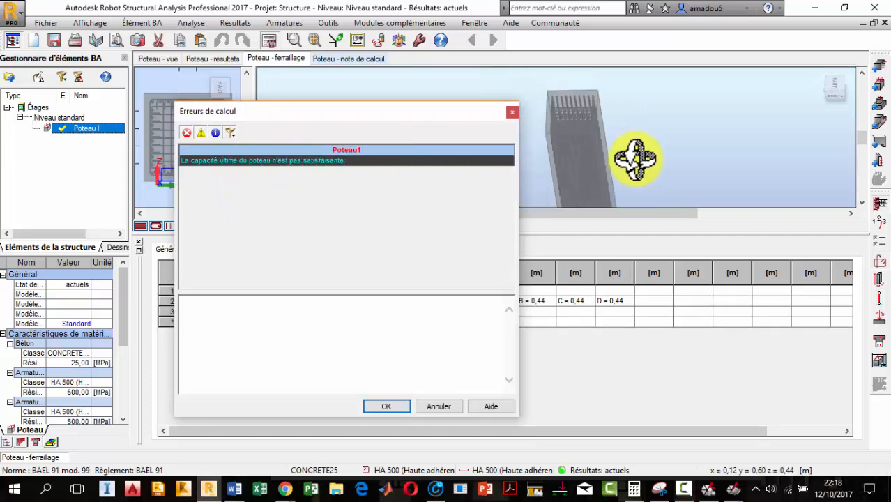
Examine the top of the column's reinforcement cage in 3D and close the calculation errors dialog
{"action": "scroll", "coordinate": [565, 139], "scroll_direction": "up", "scroll_amount": 3}
{"action": "scroll", "coordinate": [643, 133], "scroll_direction": "up", "scroll_amount": 4}
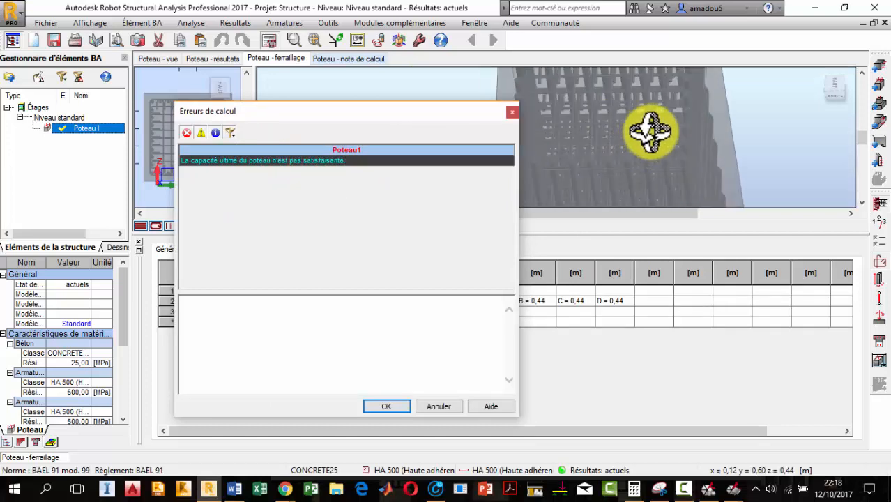
{"action": "scroll", "coordinate": [641, 125], "scroll_direction": "down", "scroll_amount": 2}
{"action": "mouse_move", "coordinate": [639, 123]}
{"action": "left_mouse_down"}
{"action": "mouse_move", "coordinate": [646, 141]}
{"action": "mouse_move", "coordinate": [632, 143]}
{"action": "mouse_move", "coordinate": [632, 123]}
{"action": "mouse_move", "coordinate": [644, 122]}
{"action": "mouse_move", "coordinate": [627, 136]}
{"action": "left_mouse_up"}
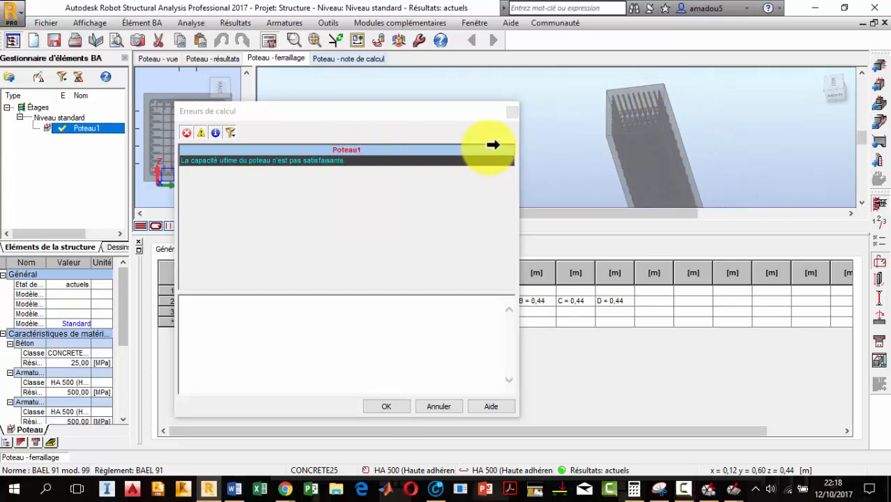
{"action": "left_click", "coordinate": [512, 112]}
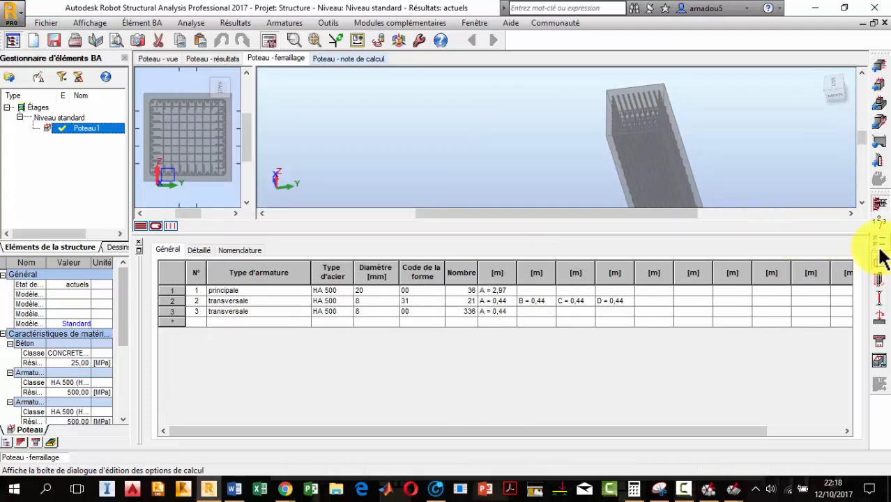
Reopen the column's loads table and set the axial force N to 120 T for the permanent case and 70 T for the live load case
{"action": "left_click", "coordinate": [878, 364]}
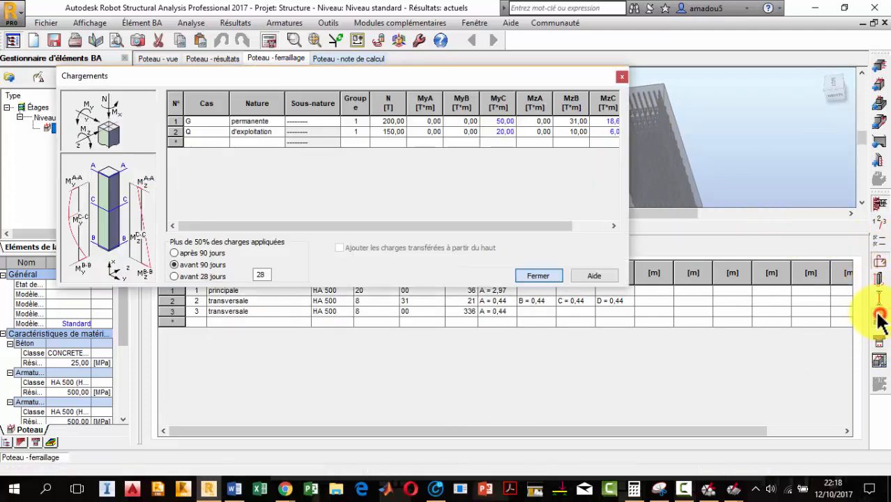
{"action": "left_click", "coordinate": [491, 121]}
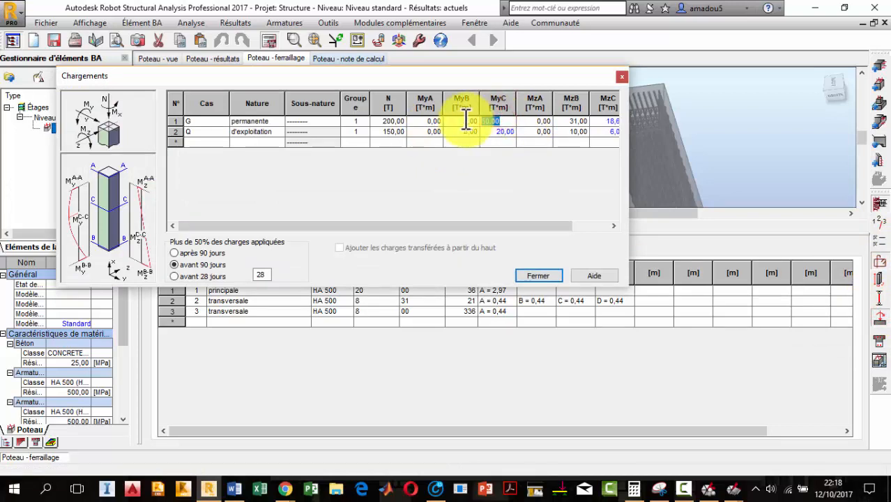
{"action": "left_click", "coordinate": [382, 121]}
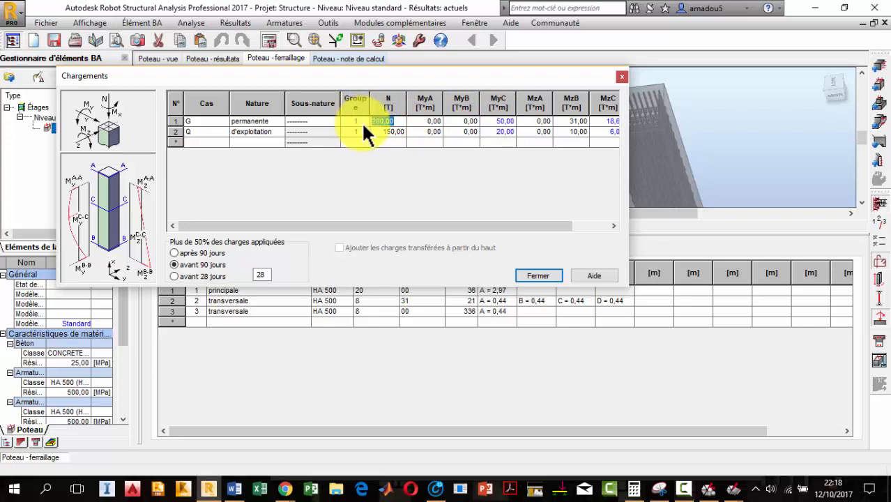
{"action": "type", "text": "120"}
{"action": "left_click", "coordinate": [381, 132]}
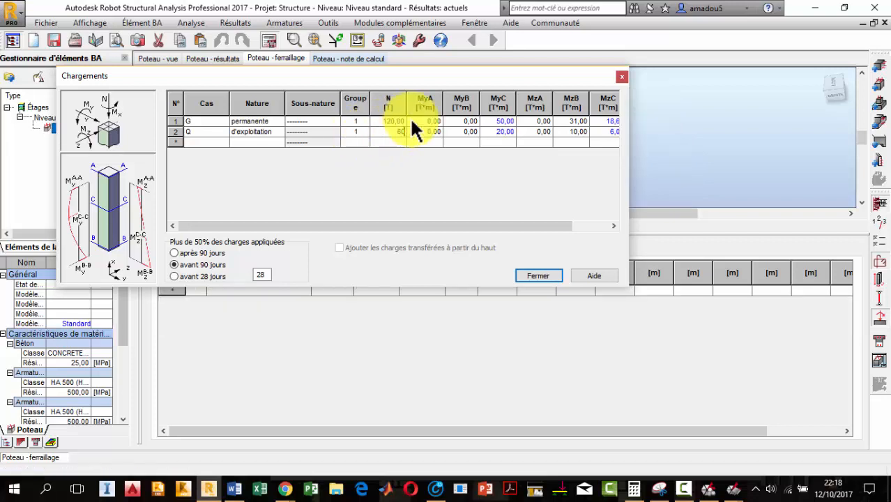
{"action": "key", "text": "BackSpace"}
{"action": "key", "text": "BackSpace"}
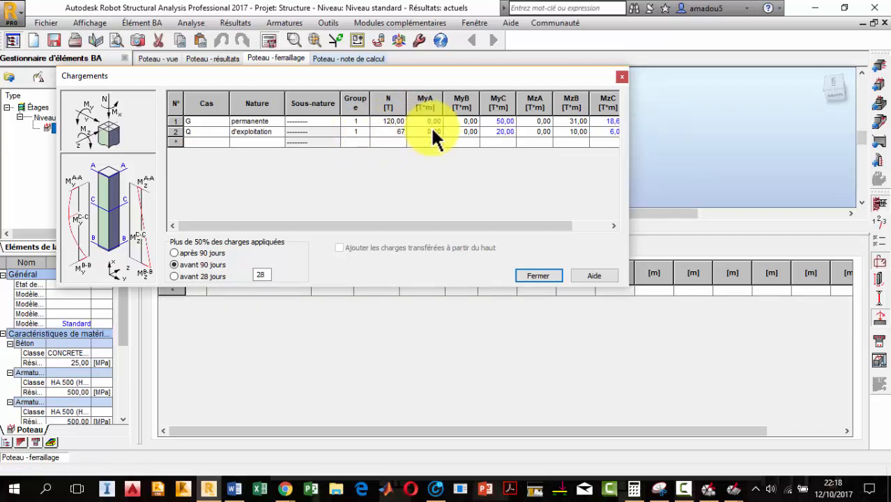
{"action": "type", "text": "70"}
Set the MyC moment to 18 T*m for the permanent case and 11 T*m for the live load case
{"action": "left_click", "coordinate": [490, 119]}
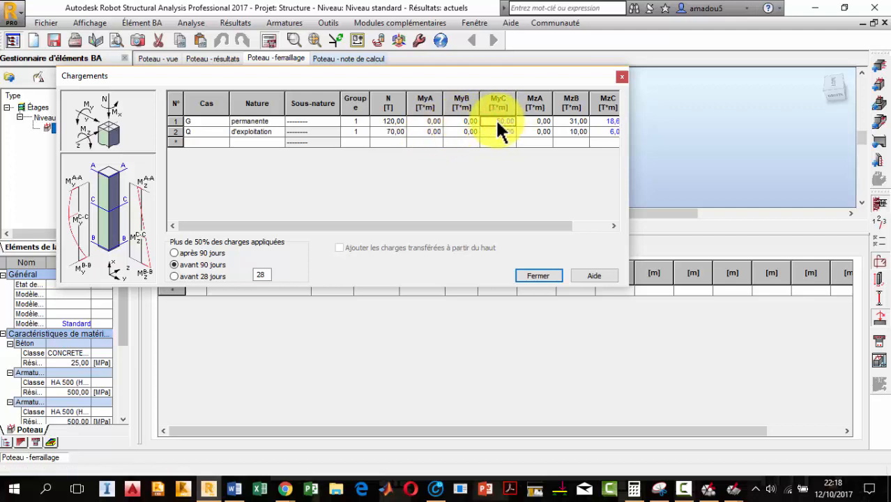
{"action": "type", "text": "18"}
{"action": "left_click", "coordinate": [499, 132]}
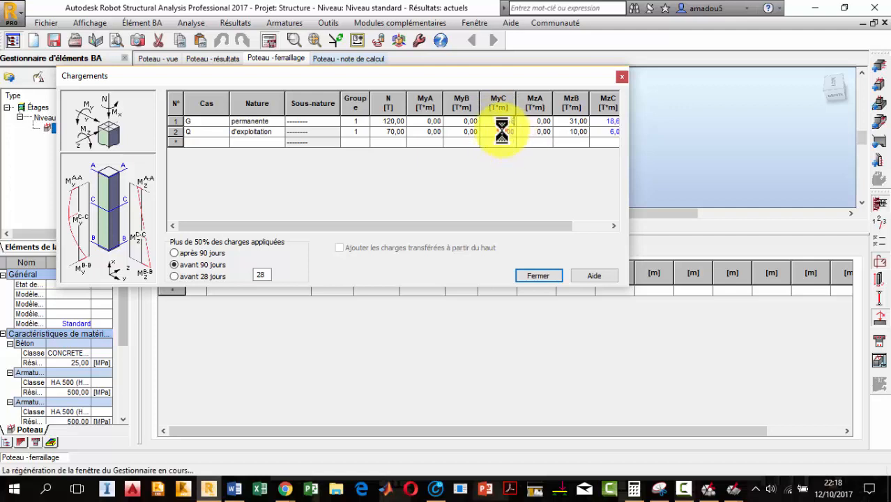
{"action": "type", "text": "11"}
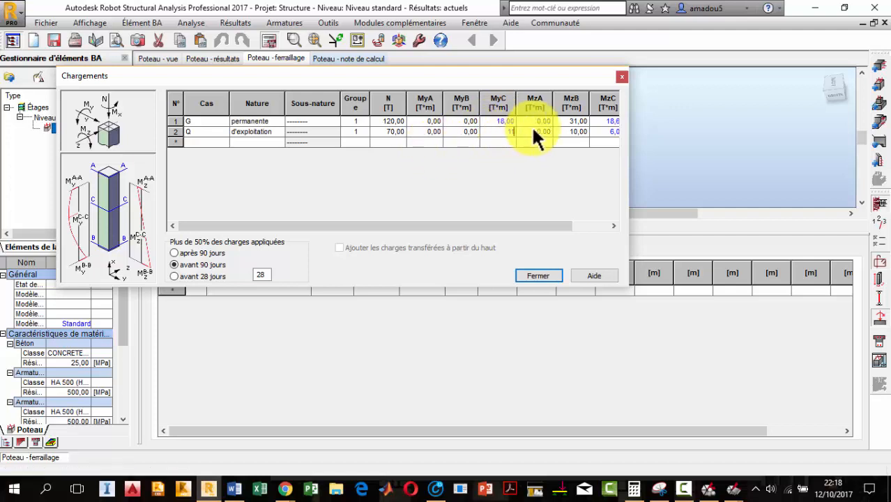
Set the MzB moment to 5 T*m for the permanent case and 2 T*m for the live load case
{"action": "left_click", "coordinate": [567, 123]}
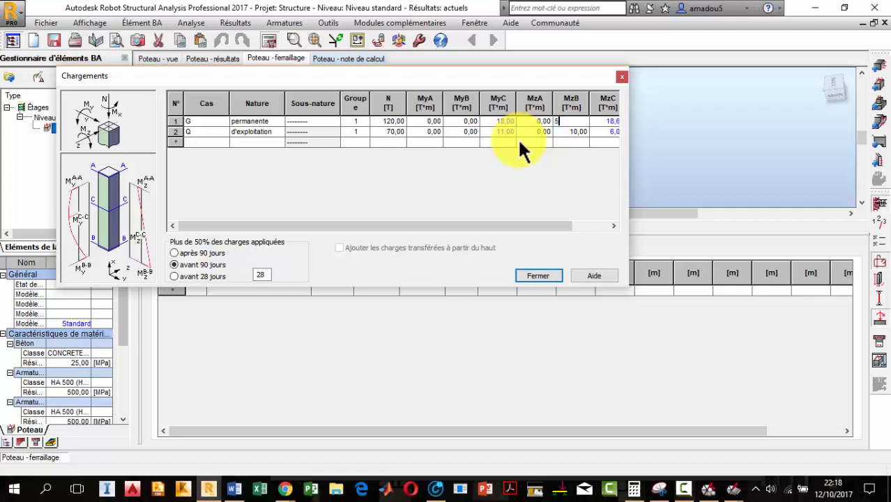
{"action": "type", "text": "5"}
{"action": "left_click", "coordinate": [573, 131]}
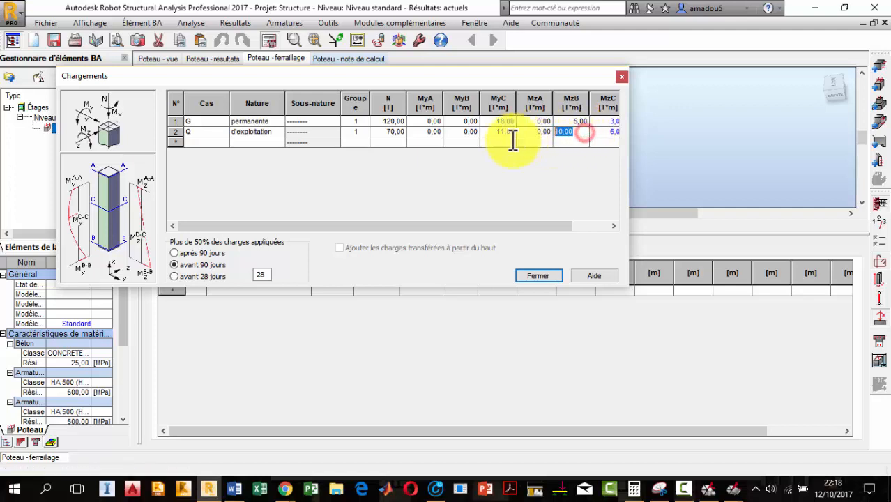
{"action": "type", "text": "2"}
{"action": "left_click", "coordinate": [573, 186]}
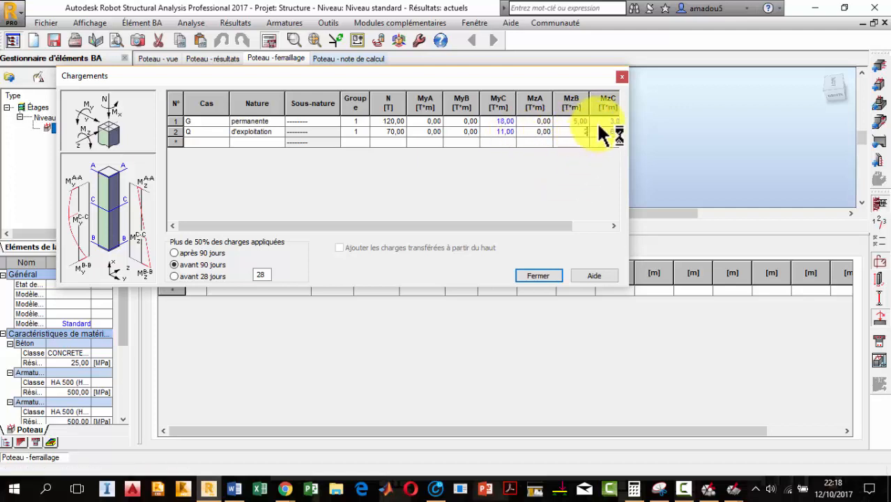
{"action": "left_click", "coordinate": [598, 122]}
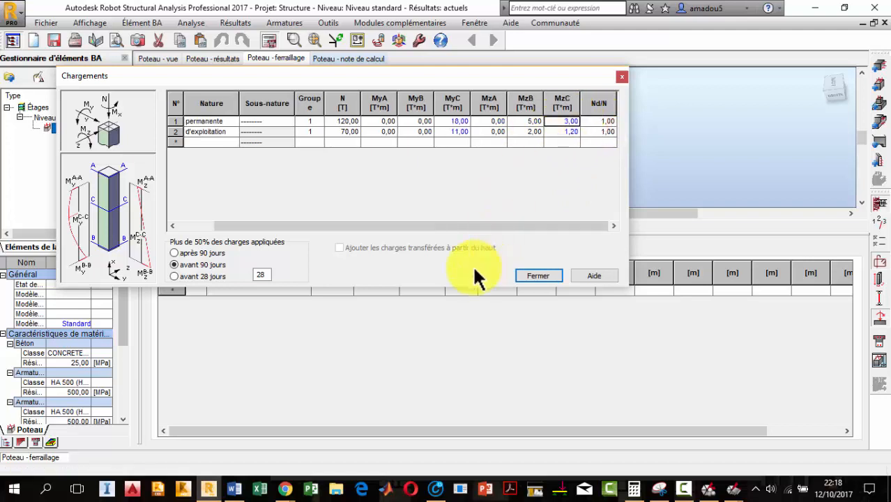
Close the loads table and rerun the column's reinforcement calculation with the reduced loads
{"action": "left_click", "coordinate": [528, 276]}
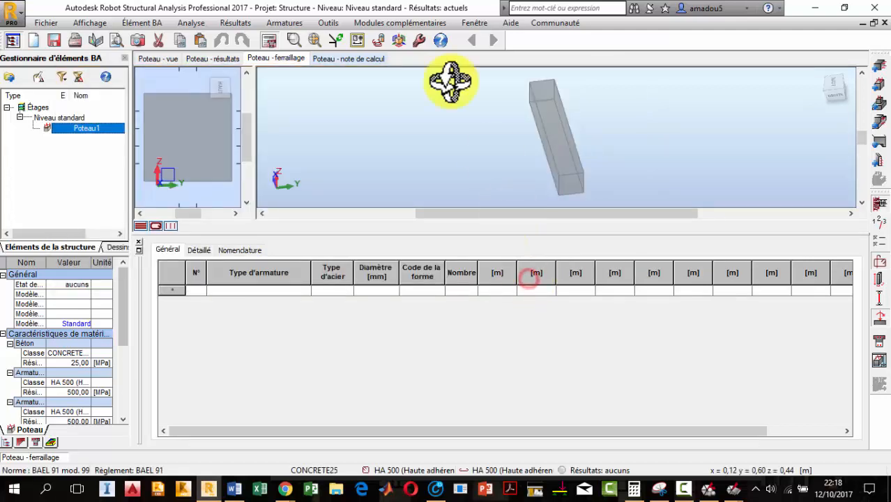
{"action": "left_click", "coordinate": [268, 42]}
{"action": "key", "text": "Return"}
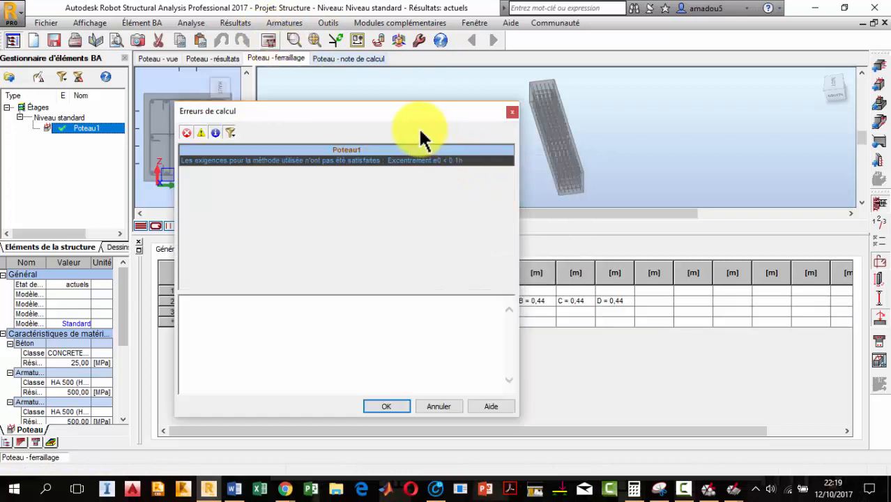
Move the calculation errors dialog aside, read the message for Poteau1 and examine the recalculated reinforcement cage in 3D
{"action": "left_click_drag", "start_coordinate": [380, 110], "coordinate": [346, 112]}
{"action": "scroll", "coordinate": [640, 150], "scroll_direction": "down", "scroll_amount": 3}
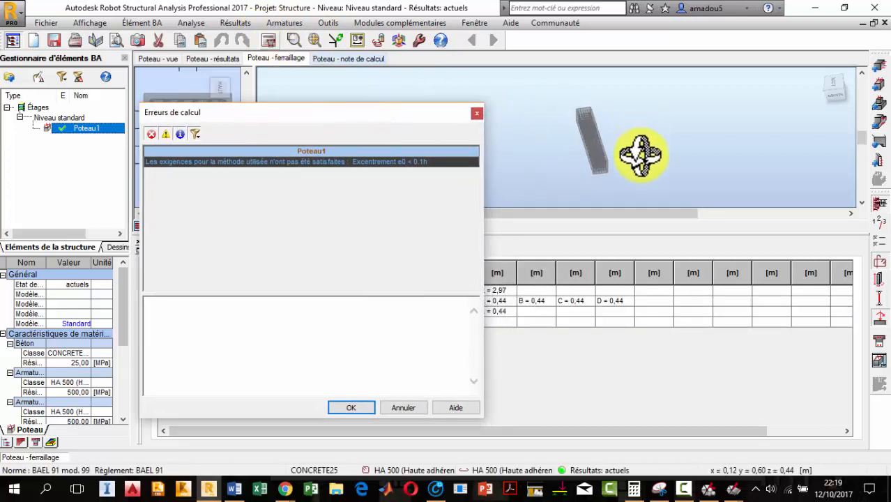
{"action": "scroll", "coordinate": [541, 119], "scroll_direction": "up", "scroll_amount": 5}
{"action": "scroll", "coordinate": [664, 101], "scroll_direction": "up", "scroll_amount": 2}
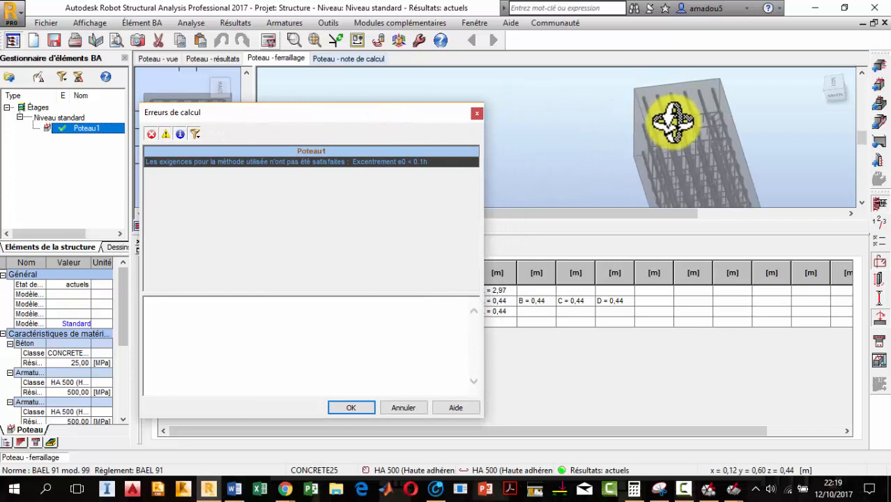
{"action": "scroll", "coordinate": [673, 122], "scroll_direction": "up", "scroll_amount": 3}
{"action": "scroll", "coordinate": [651, 153], "scroll_direction": "down", "scroll_amount": 3}
{"action": "left_click", "coordinate": [244, 164]}
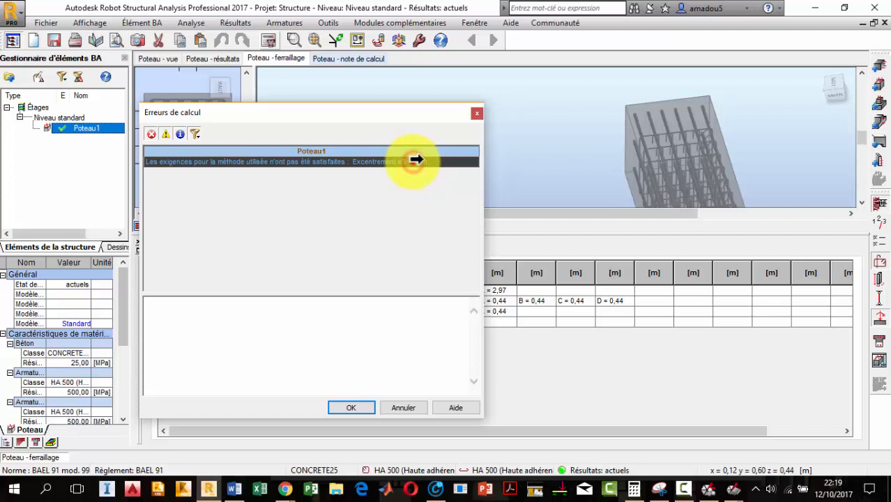
{"action": "left_click", "coordinate": [387, 162]}
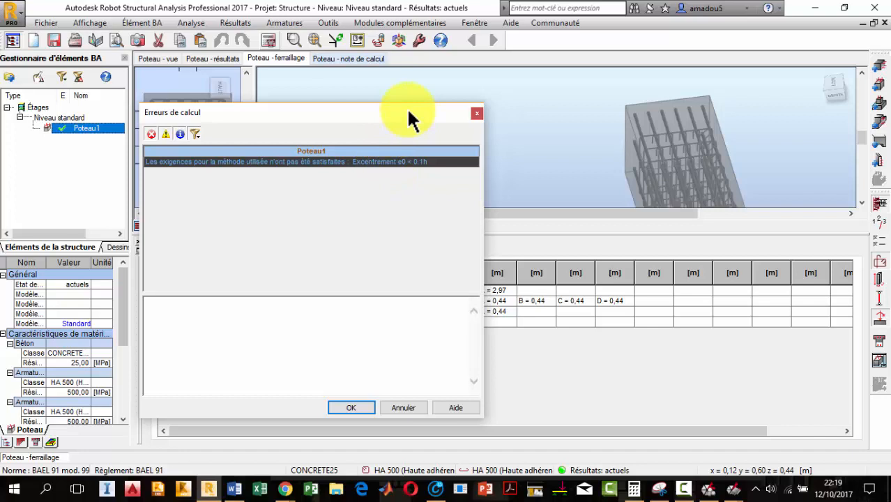
{"action": "left_click_drag", "start_coordinate": [410, 114], "coordinate": [423, 118]}
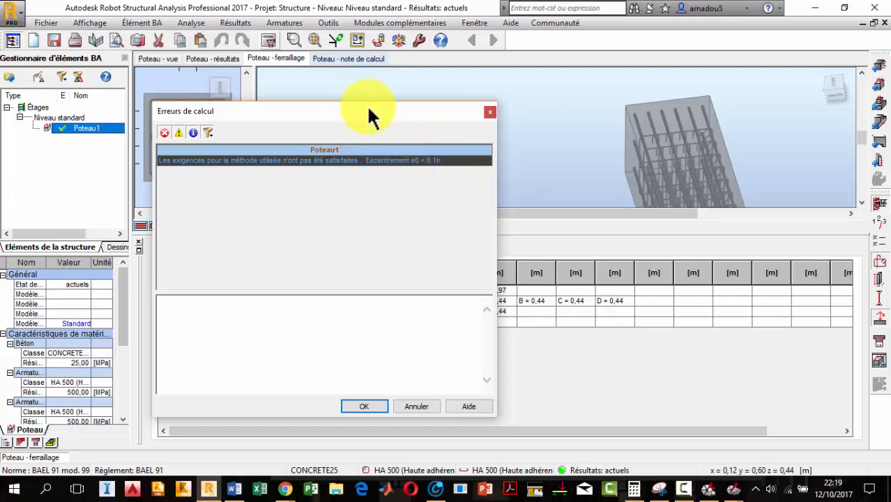
{"action": "left_click_drag", "start_coordinate": [368, 107], "coordinate": [386, 94]}
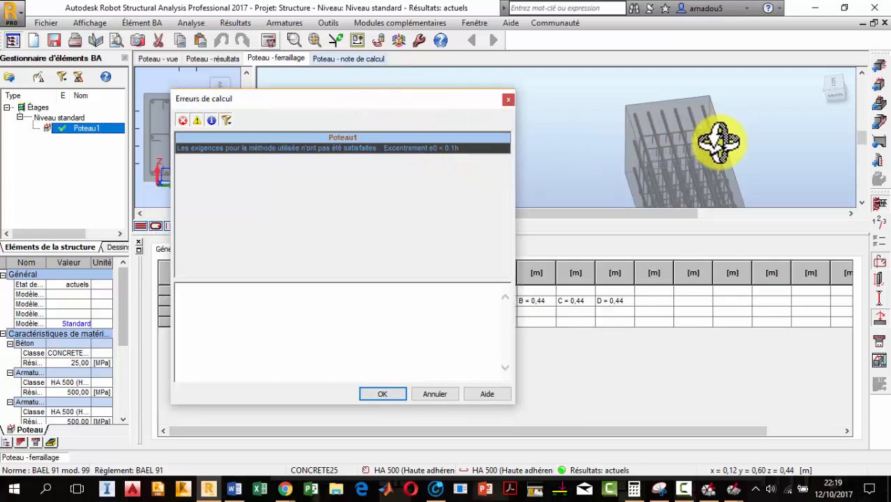
{"action": "scroll", "coordinate": [711, 145], "scroll_direction": "up", "scroll_amount": 5}
{"action": "scroll", "coordinate": [711, 144], "scroll_direction": "down", "scroll_amount": 5}
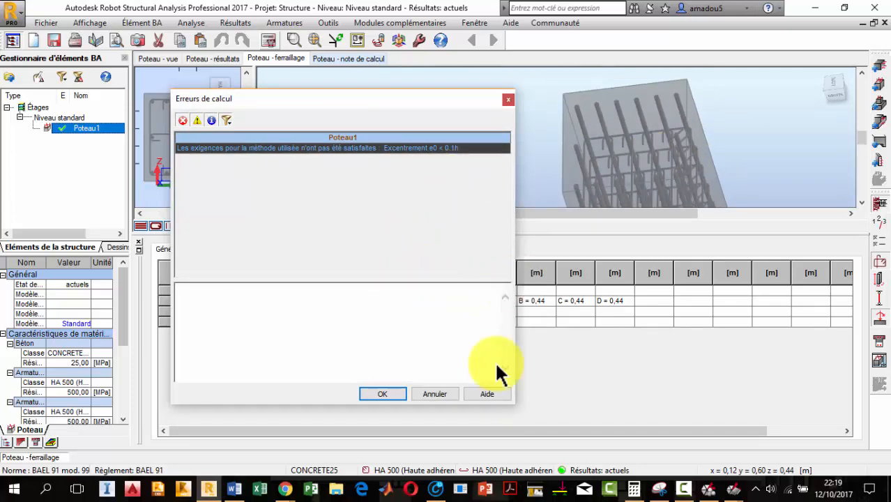
Switch to the Snipping Tool notes and draw a red rectangular section with crossing centre axes in the empty area above the slenderness formula
{"action": "left_click", "coordinate": [683, 488]}
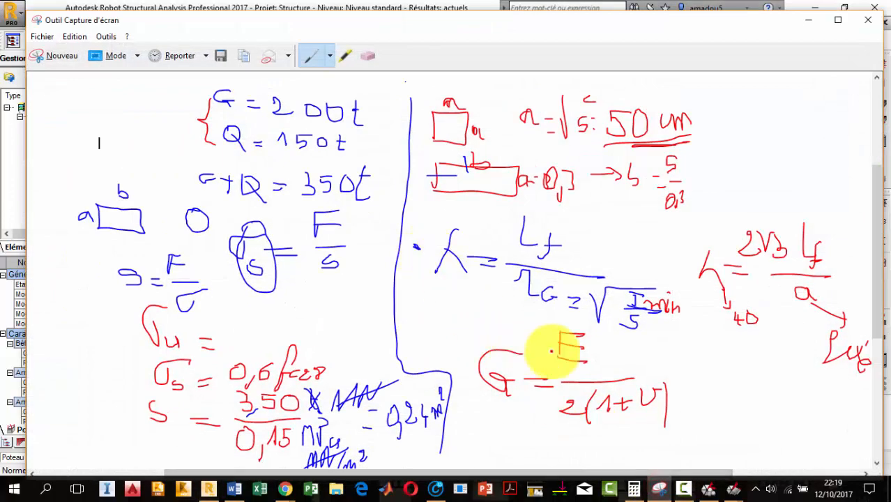
{"action": "scroll", "coordinate": [455, 328], "scroll_direction": "up", "scroll_amount": 2}
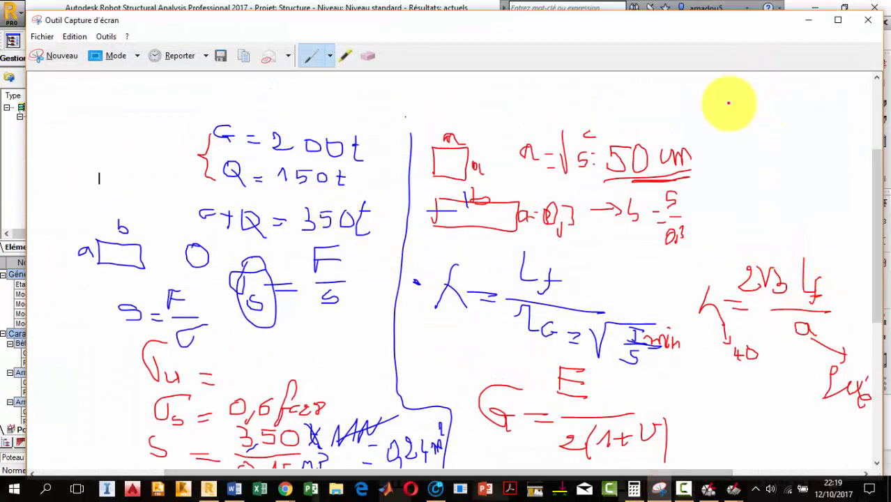
{"action": "mouse_move", "coordinate": [744, 136]}
{"action": "left_mouse_down"}
{"action": "mouse_move", "coordinate": [742, 98]}
{"action": "mouse_move", "coordinate": [806, 97]}
{"action": "mouse_move", "coordinate": [812, 136]}
{"action": "mouse_move", "coordinate": [744, 136]}
{"action": "left_mouse_up"}
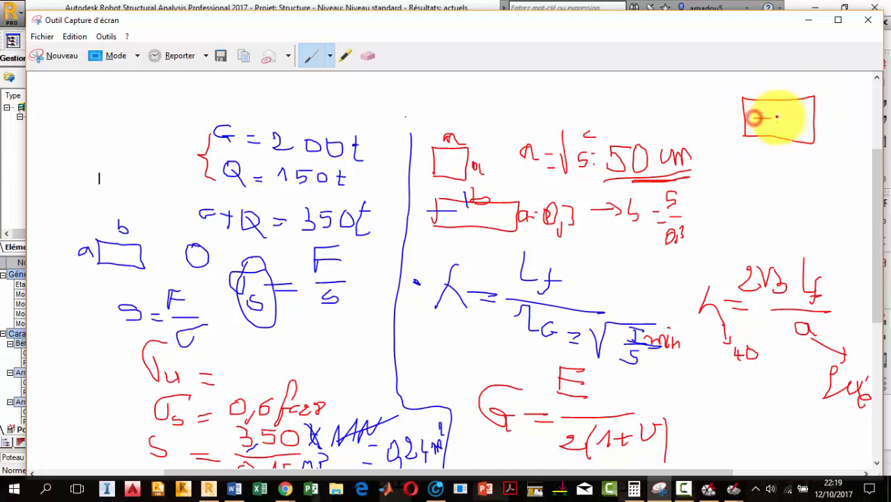
{"action": "mouse_move", "coordinate": [753, 116]}
{"action": "left_mouse_down"}
{"action": "mouse_move", "coordinate": [798, 115]}
{"action": "mouse_move", "coordinate": [776, 127]}
{"action": "left_mouse_up"}
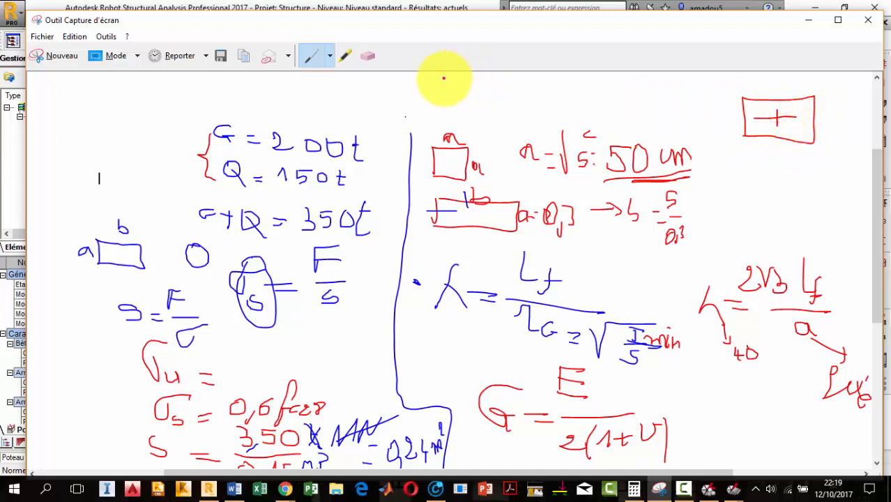
With the blue pen, label the rectangular section's height and width and outline a small core around its centre
{"action": "left_click", "coordinate": [323, 56]}
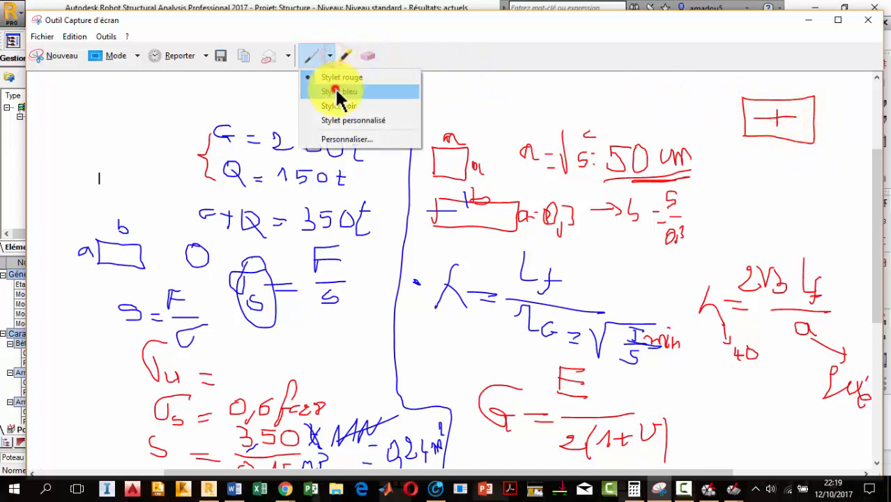
{"action": "left_click", "coordinate": [336, 90]}
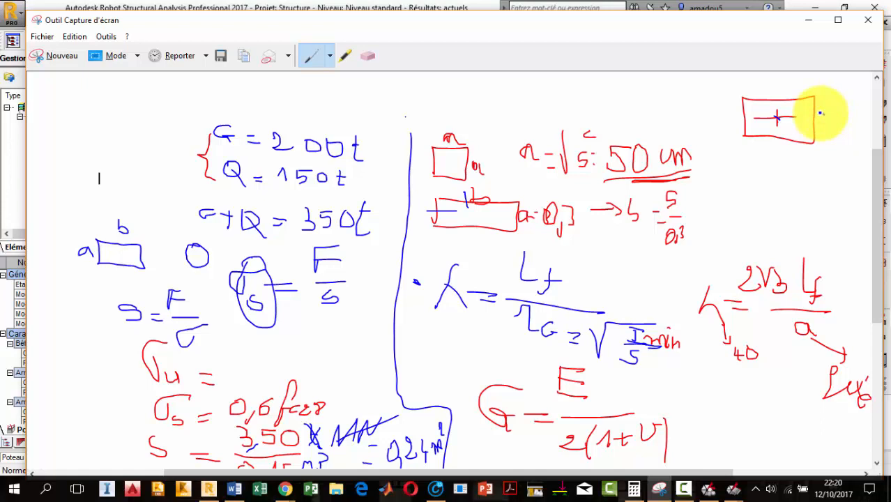
{"action": "left_click_drag", "start_coordinate": [821, 112], "coordinate": [824, 129]}
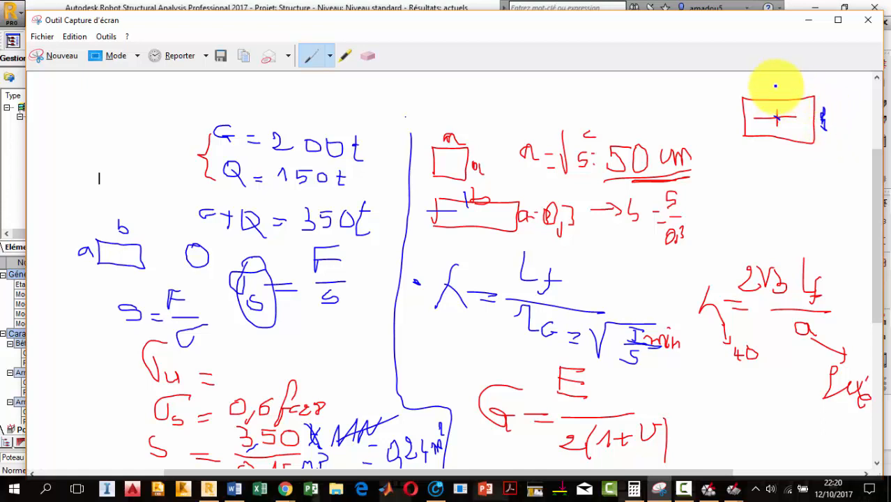
{"action": "left_click_drag", "start_coordinate": [780, 84], "coordinate": [791, 88]}
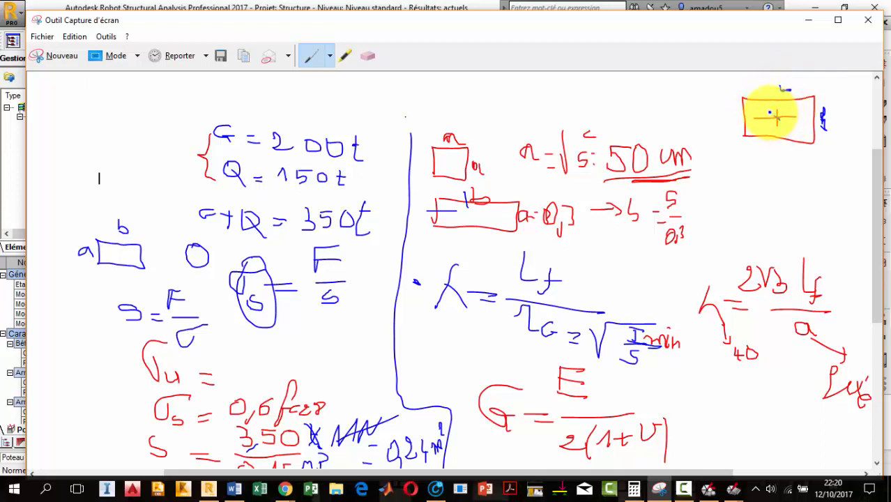
{"action": "mouse_move", "coordinate": [771, 111]}
{"action": "left_mouse_down"}
{"action": "mouse_move", "coordinate": [793, 112]}
{"action": "mouse_move", "coordinate": [788, 124]}
{"action": "mouse_move", "coordinate": [773, 117]}
{"action": "left_mouse_up"}
Sketch a small blue diamond-shaped core below the rectangular section, annotate a fraction beside it and circle both
{"action": "mouse_move", "coordinate": [759, 189]}
{"action": "left_mouse_down"}
{"action": "mouse_move", "coordinate": [786, 196]}
{"action": "mouse_move", "coordinate": [828, 188]}
{"action": "mouse_move", "coordinate": [818, 193]}
{"action": "left_mouse_up"}
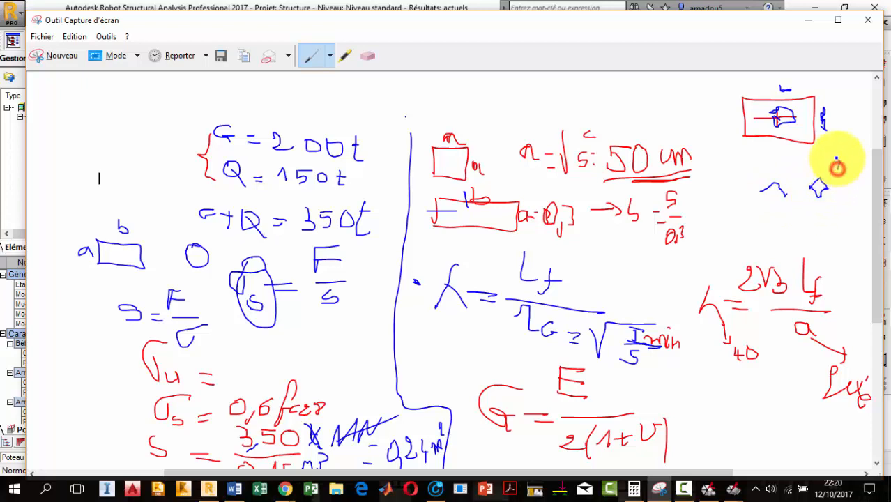
{"action": "left_click_drag", "start_coordinate": [831, 179], "coordinate": [841, 193]}
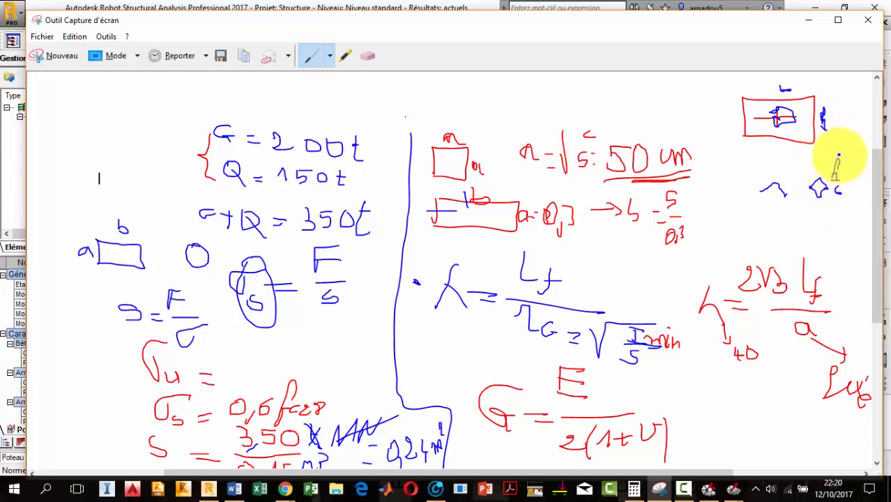
{"action": "mouse_move", "coordinate": [839, 149]}
{"action": "left_mouse_down"}
{"action": "mouse_move", "coordinate": [809, 216]}
{"action": "mouse_move", "coordinate": [842, 180]}
{"action": "left_mouse_up"}
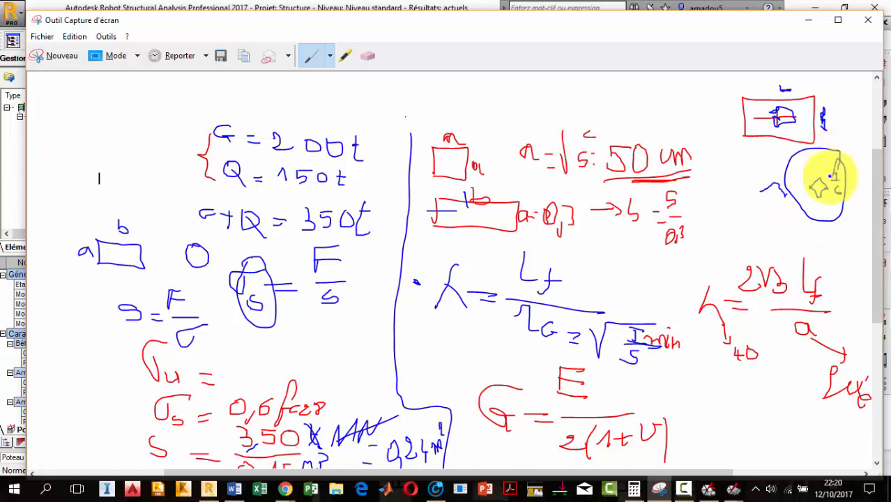
Switch back to Robot Structural Analysis, reread the Poteau1 eccentricity message in the calculation errors dialog and accept the dialog
{"action": "left_click", "coordinate": [807, 19]}
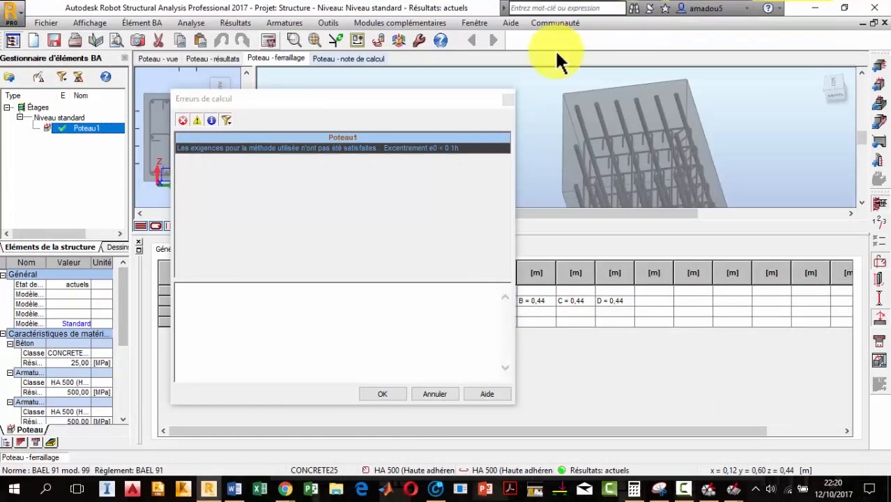
{"action": "left_click", "coordinate": [386, 146]}
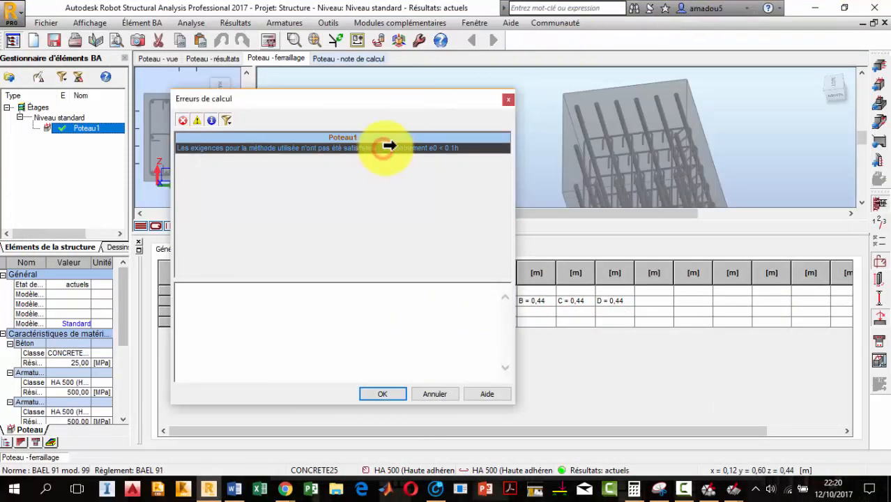
{"action": "mouse_move", "coordinate": [424, 101]}
{"action": "left_mouse_down"}
{"action": "mouse_move", "coordinate": [464, 81]}
{"action": "mouse_move", "coordinate": [427, 94]}
{"action": "left_mouse_up"}
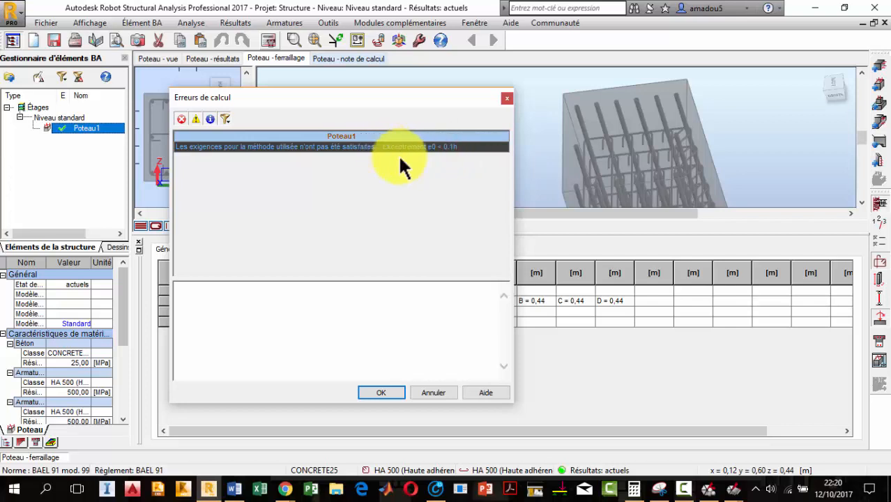
{"action": "left_click_drag", "start_coordinate": [409, 93], "coordinate": [442, 88]}
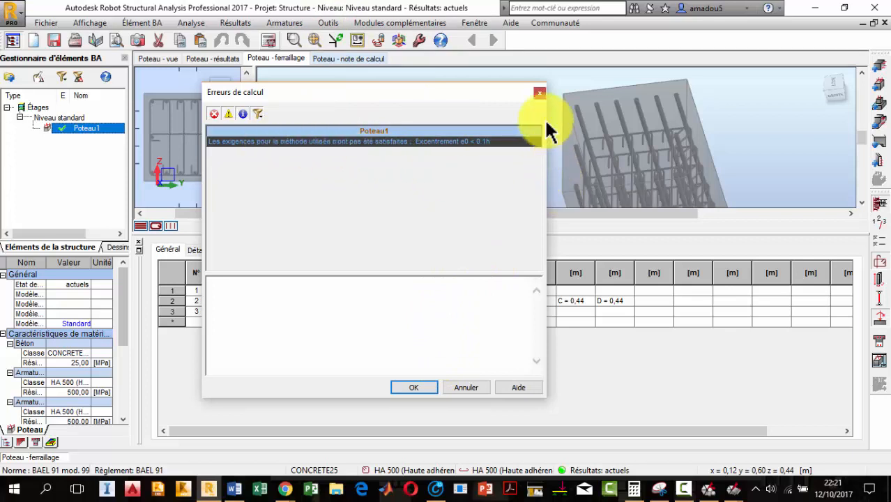
{"action": "left_click_drag", "start_coordinate": [454, 95], "coordinate": [481, 98]}
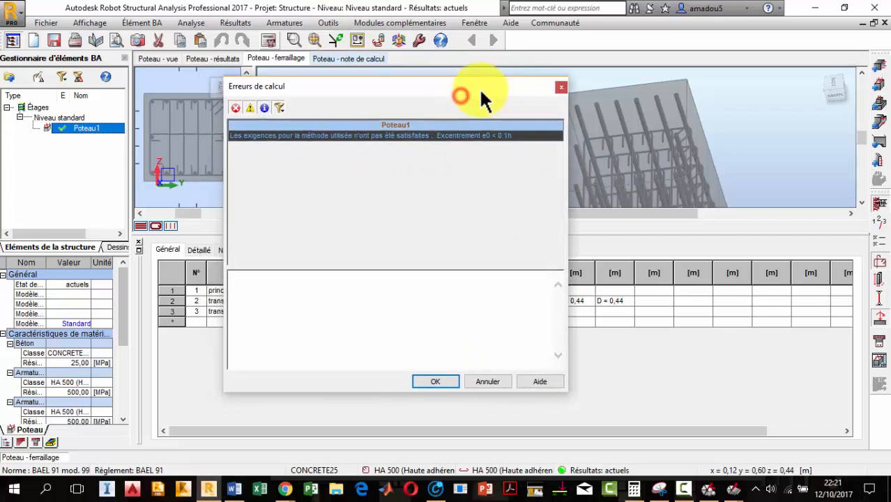
{"action": "left_click", "coordinate": [434, 382]}
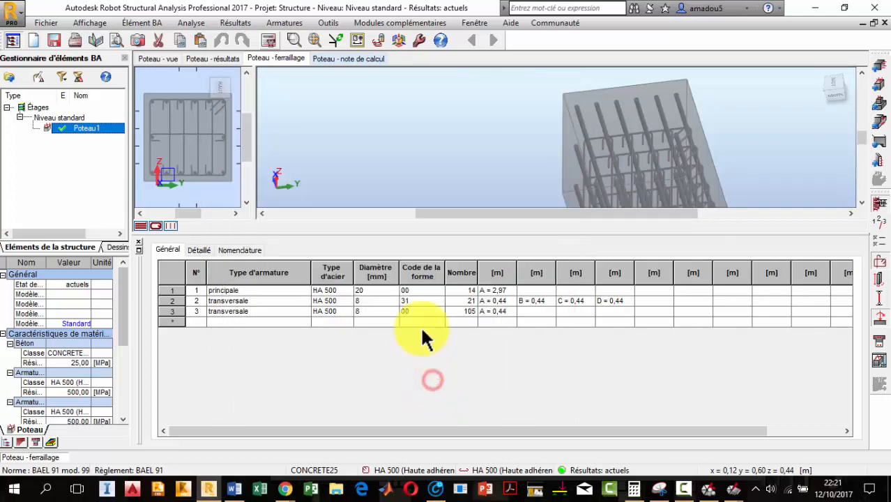
Open the section work ratio results (Taux de travail de la section) and dock them beside the reinforcement table
{"action": "left_click", "coordinate": [883, 342]}
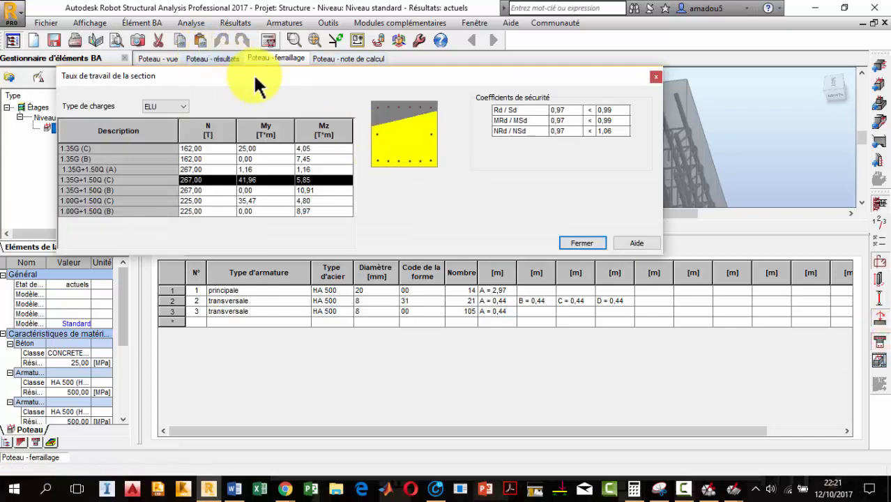
{"action": "left_click_drag", "start_coordinate": [255, 77], "coordinate": [407, 199]}
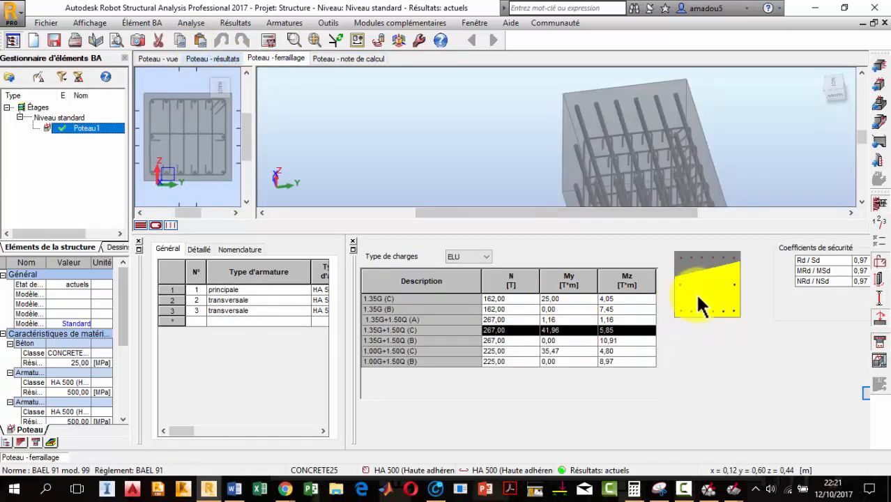
{"action": "double_click", "coordinate": [352, 249]}
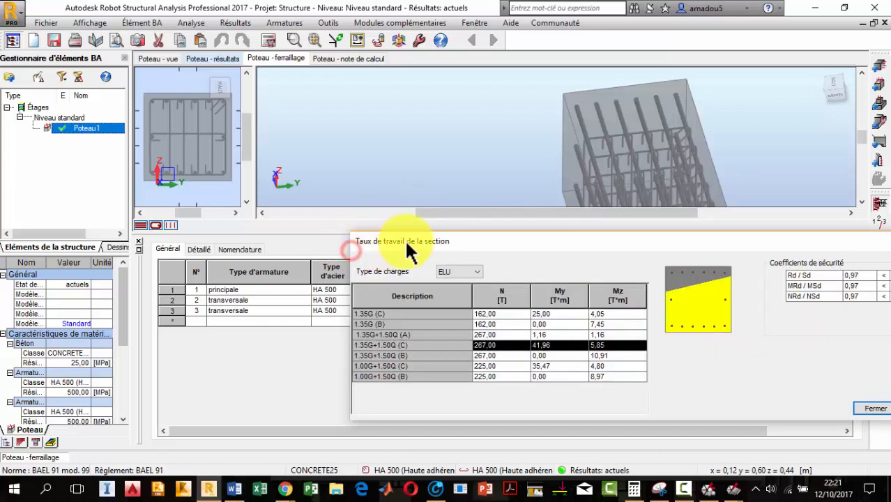
{"action": "left_click_drag", "start_coordinate": [407, 244], "coordinate": [308, 169]}
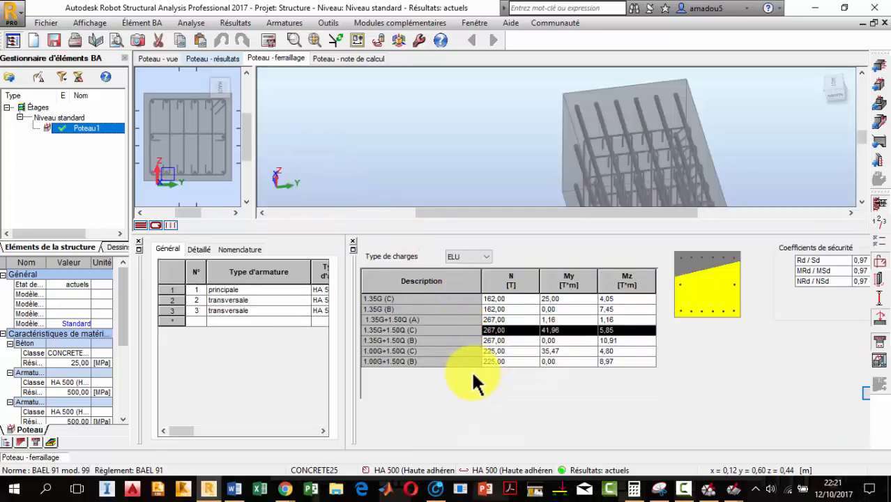
Keep the load type at ELU and examine the section diagram for the 1.35G (C) combination
{"action": "left_click", "coordinate": [469, 256]}
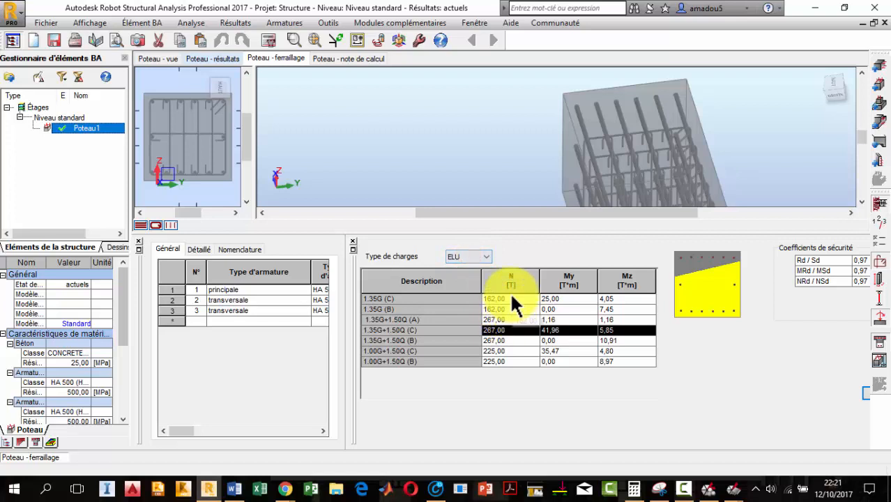
{"action": "left_click", "coordinate": [511, 298]}
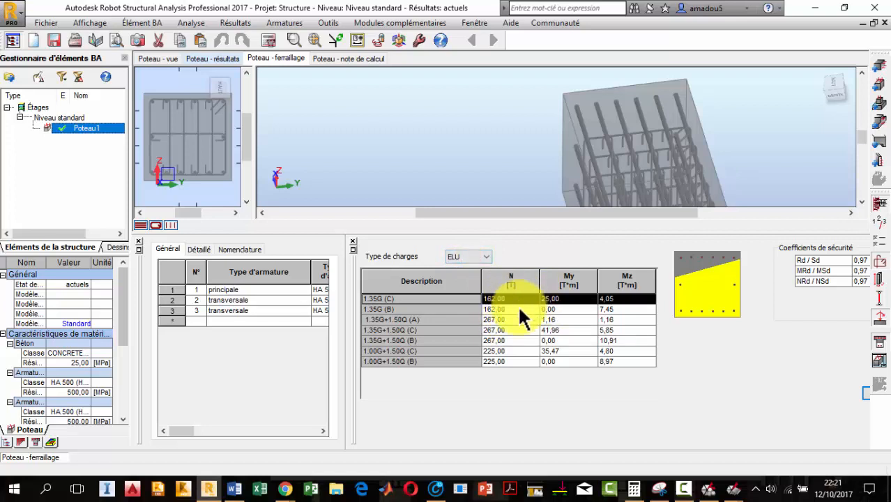
{"action": "left_click", "coordinate": [518, 307]}
{"action": "left_click", "coordinate": [522, 297]}
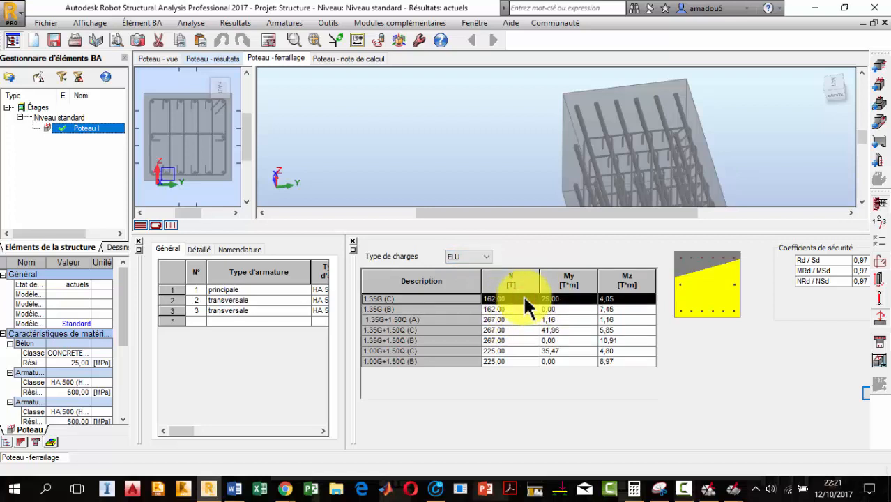
{"action": "left_click", "coordinate": [514, 300]}
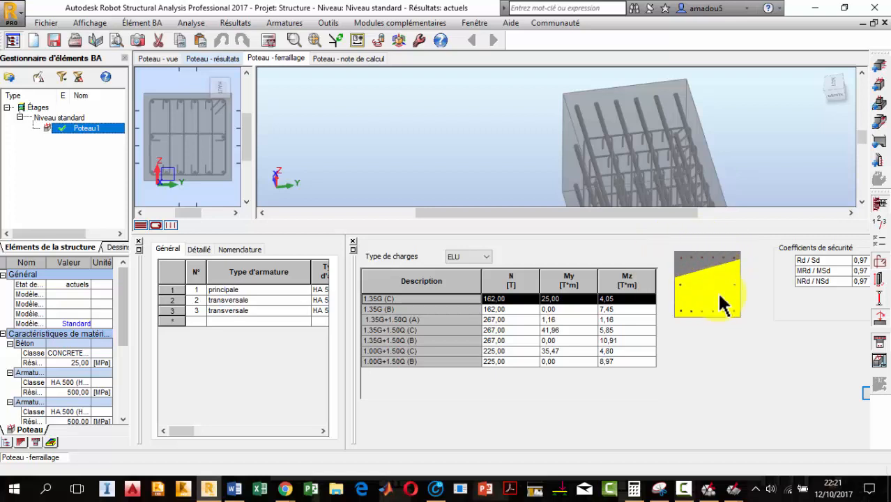
{"action": "left_click", "coordinate": [710, 243]}
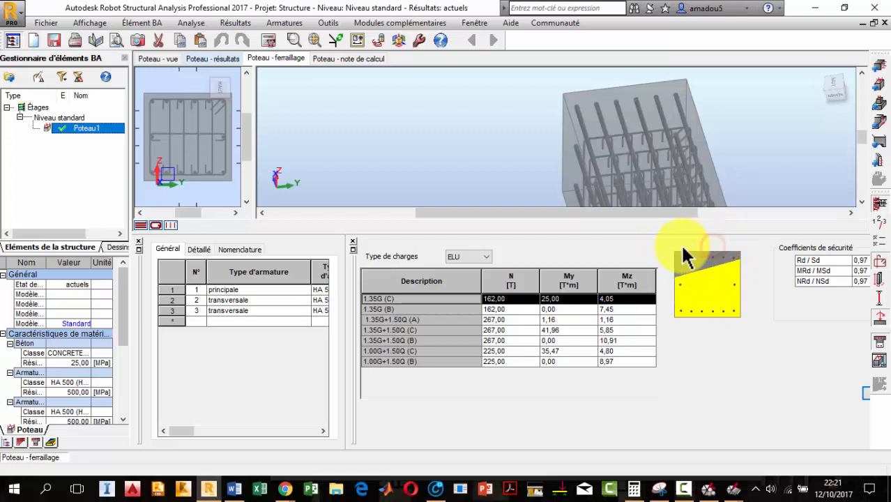
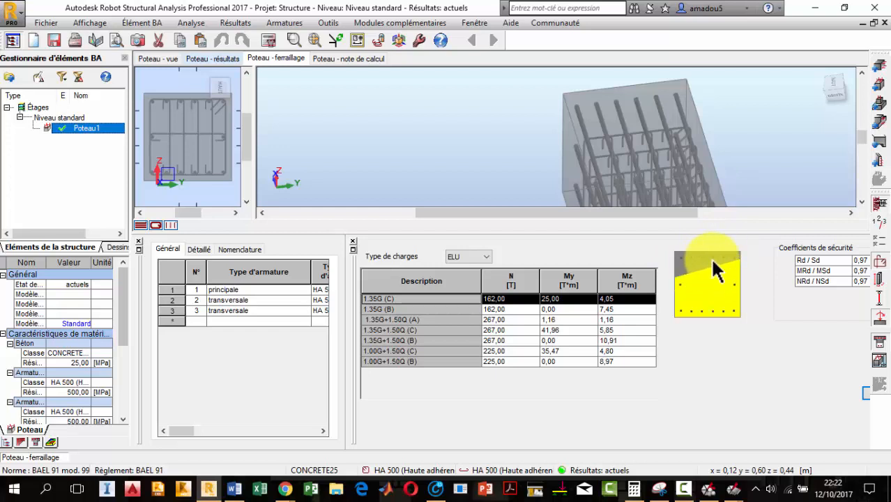
Compare the section diagrams and moments of 1.35G (B), 1.35G+1.50Q (A) and 1.35G+1.50Q (C) with those of 1.35G (C)
{"action": "left_click", "coordinate": [506, 309]}
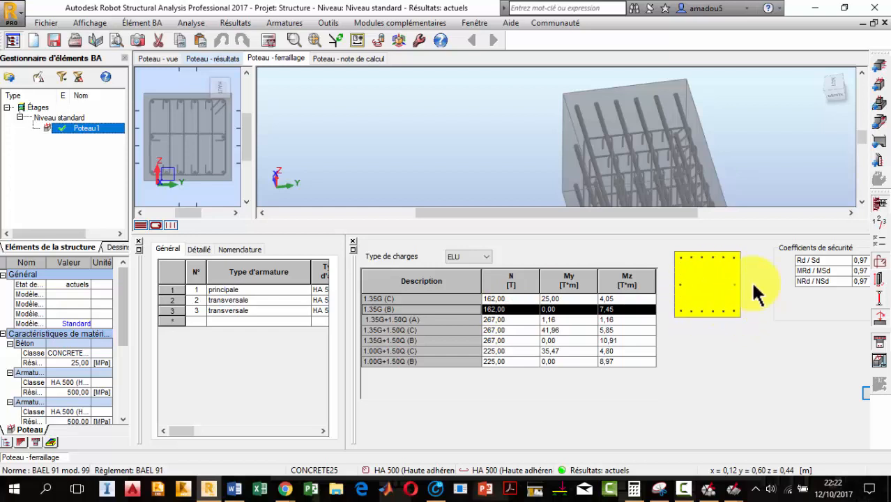
{"action": "left_click", "coordinate": [518, 320]}
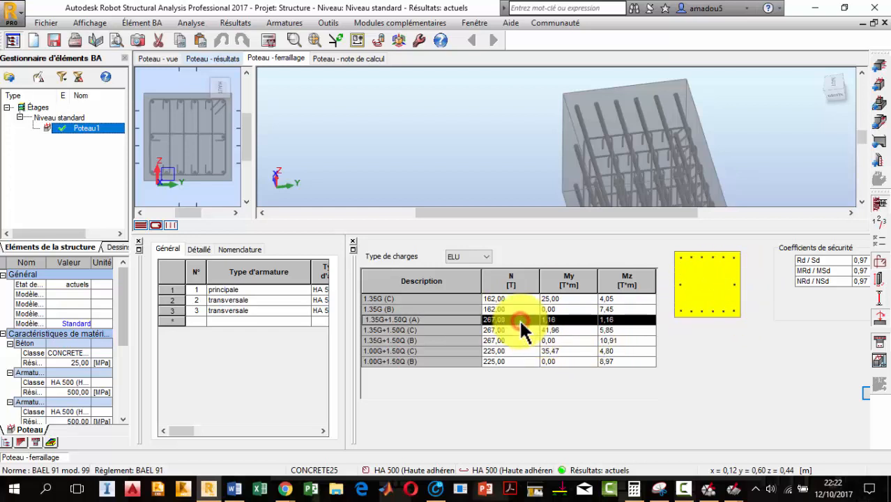
{"action": "left_click", "coordinate": [530, 330]}
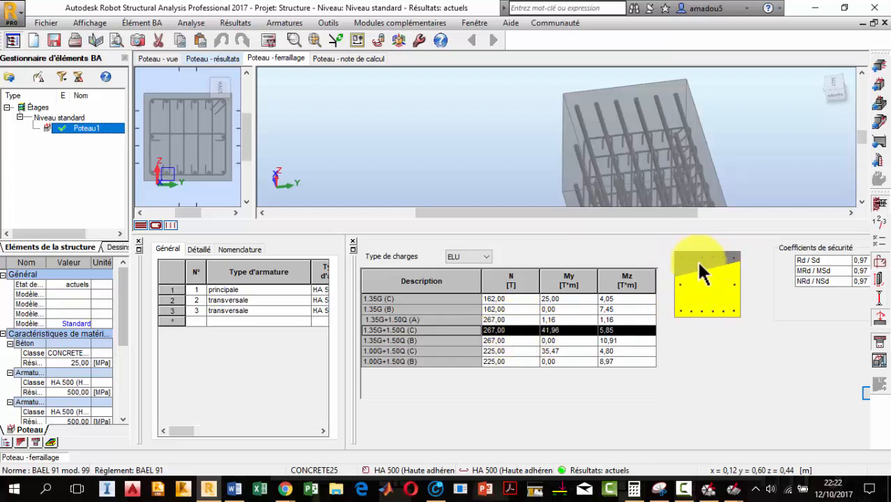
{"action": "left_click", "coordinate": [501, 331]}
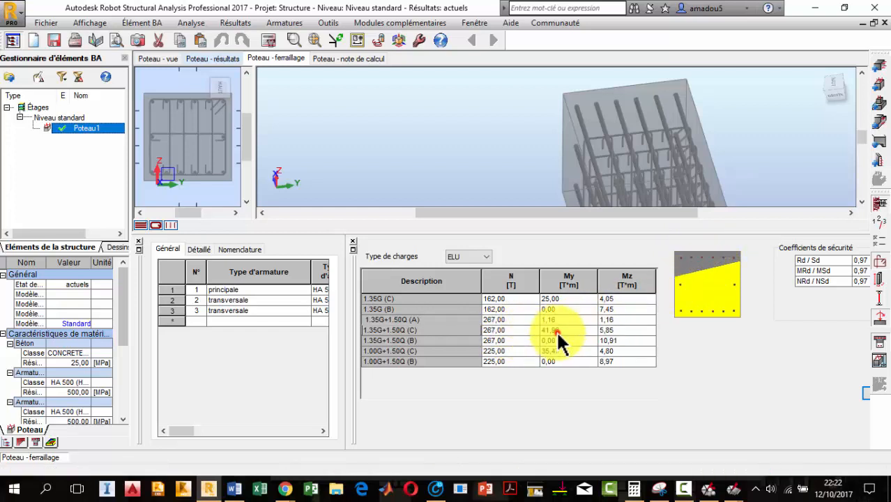
{"action": "left_click", "coordinate": [625, 337]}
{"action": "left_click", "coordinate": [625, 329]}
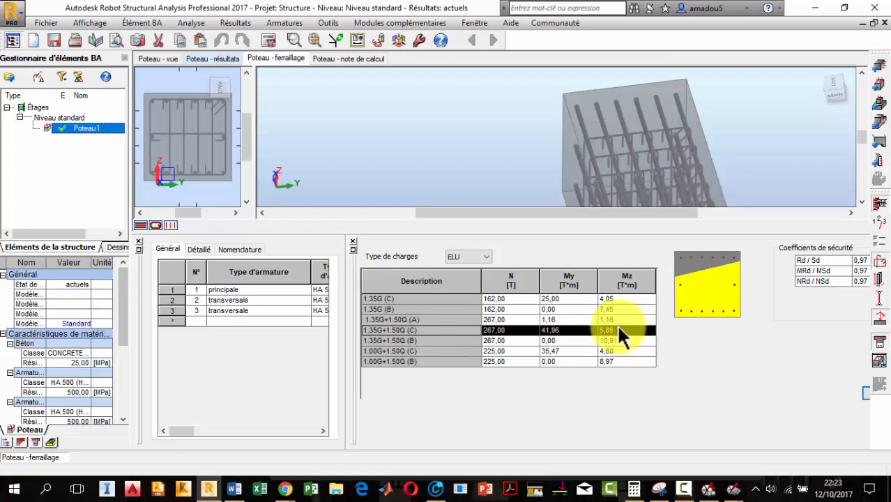
{"action": "left_click", "coordinate": [557, 299]}
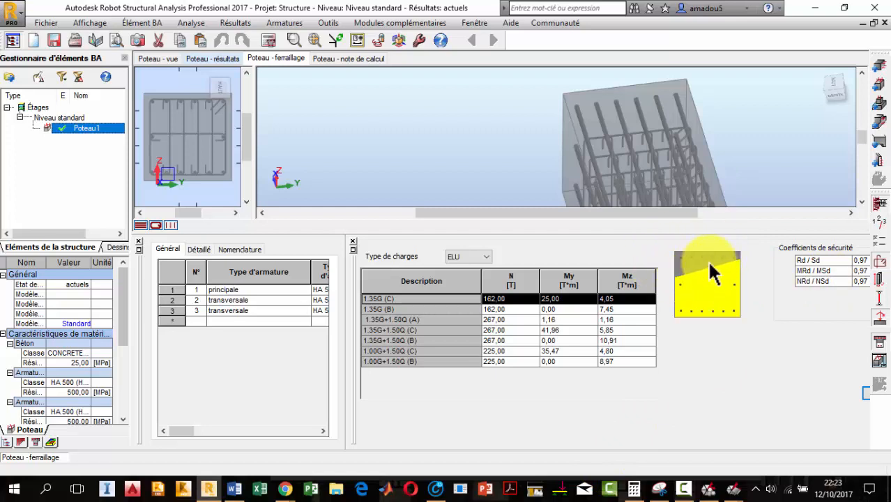
Inspect the column's reinforcement cage in 3D and open its calculation note view
{"action": "scroll", "coordinate": [596, 144], "scroll_direction": "down", "scroll_amount": 6}
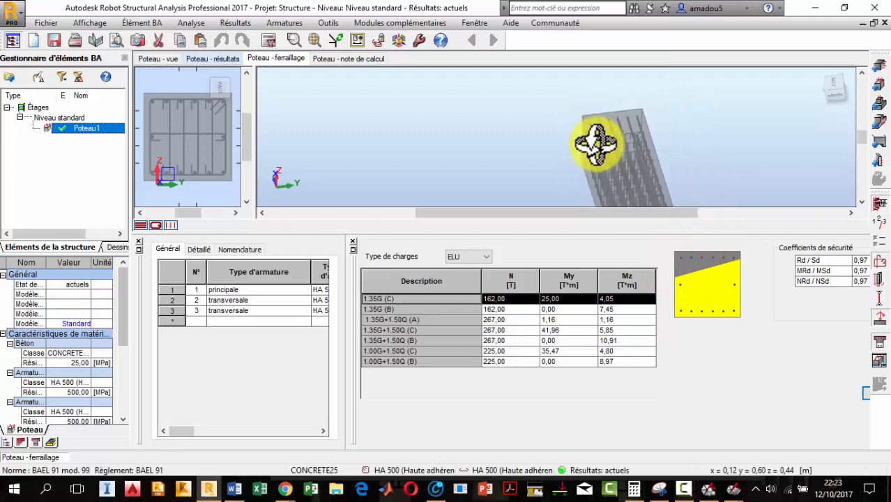
{"action": "scroll", "coordinate": [646, 138], "scroll_direction": "up", "scroll_amount": 3}
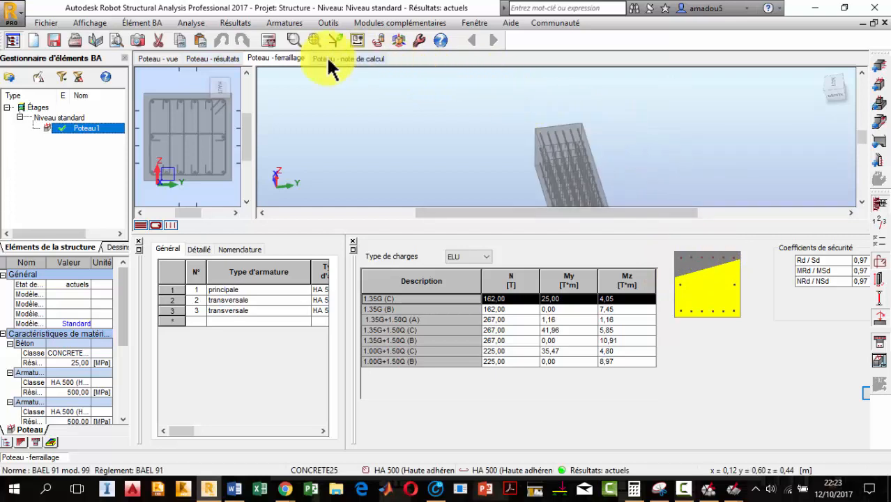
{"action": "left_click", "coordinate": [355, 58]}
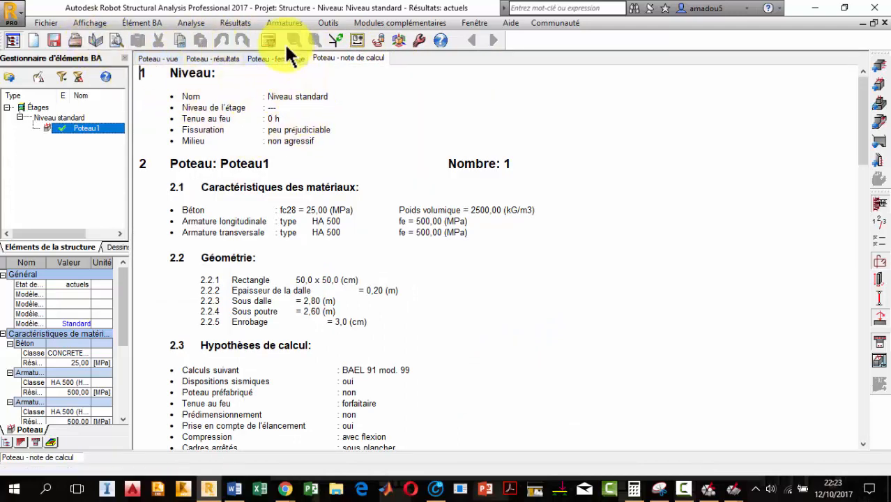
Generate the column's calculation note with the Niveau and Résultats de calcul - diagrammes sections excluded
{"action": "left_click", "coordinate": [283, 22]}
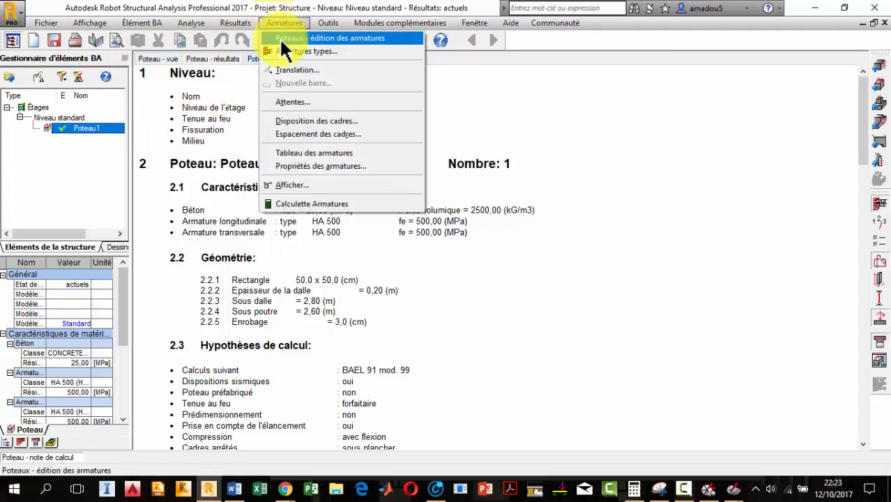
{"action": "mouse_move", "coordinate": [327, 25]}
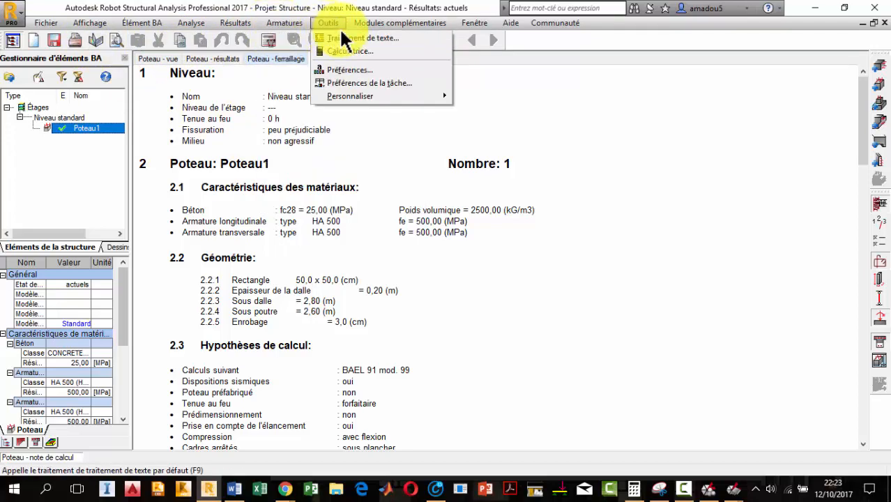
{"action": "mouse_move", "coordinate": [244, 27]}
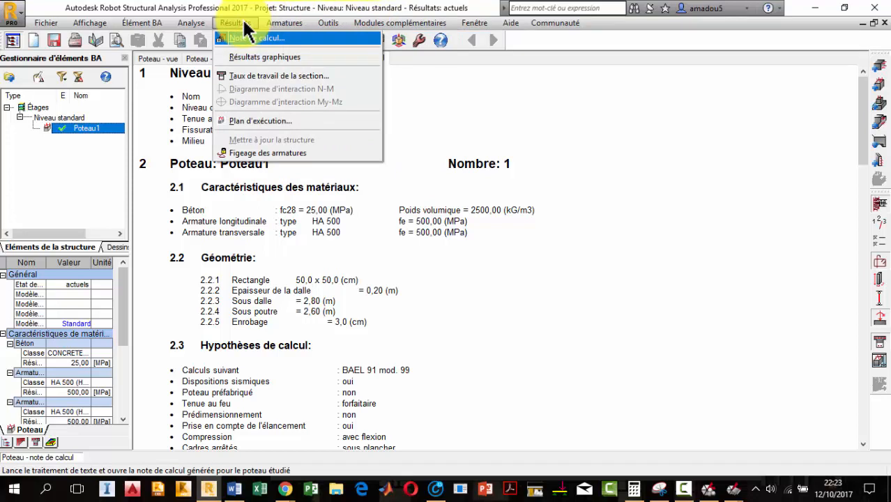
{"action": "left_click", "coordinate": [246, 36]}
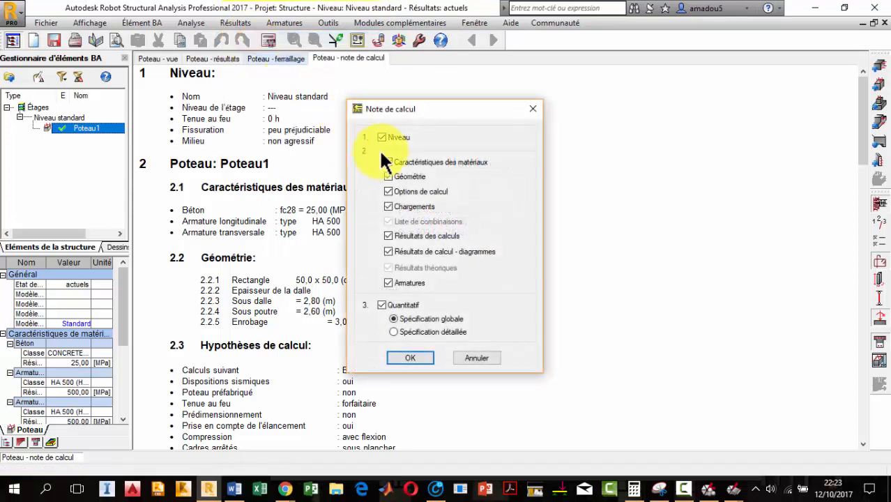
{"action": "left_click", "coordinate": [388, 250]}
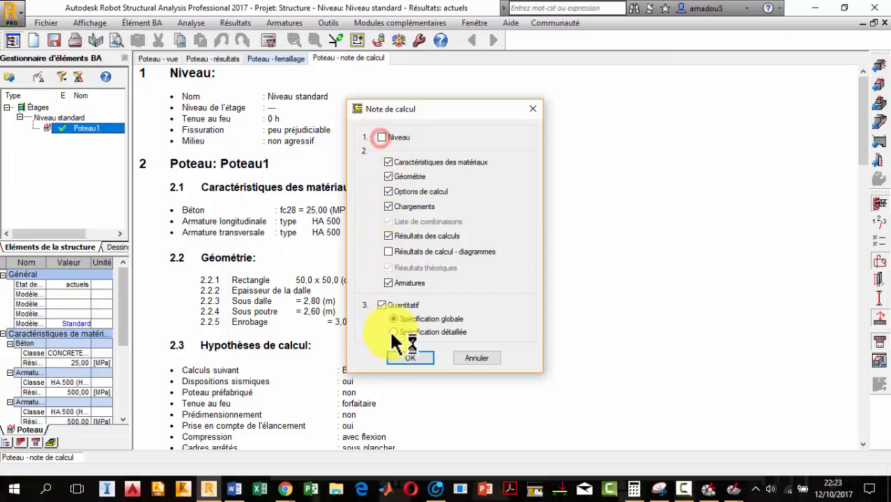
{"action": "left_click", "coordinate": [402, 359]}
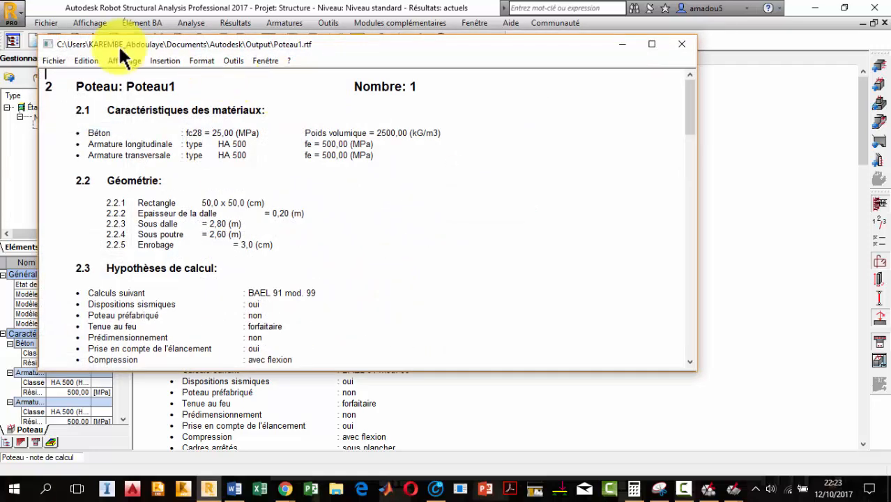
Review the save options of the generated Poteau1.rtf note and close the document
{"action": "left_click", "coordinate": [55, 61]}
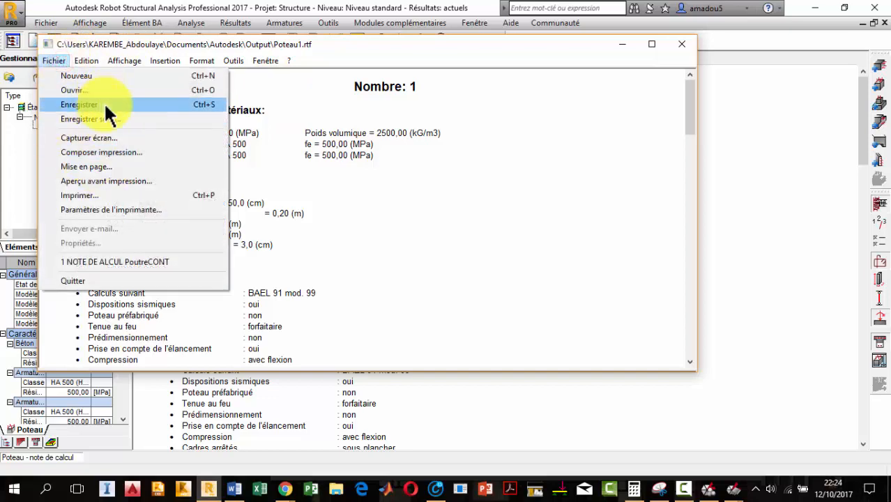
{"action": "left_click", "coordinate": [473, 140]}
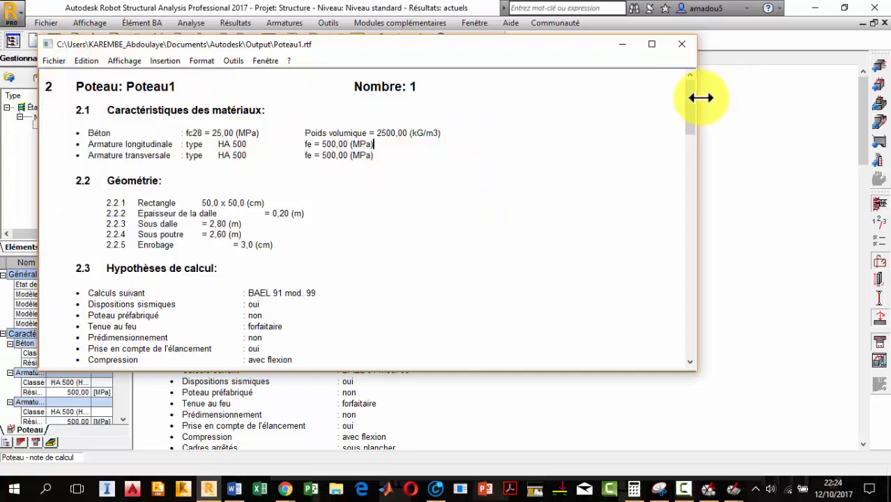
{"action": "left_click_drag", "start_coordinate": [692, 99], "coordinate": [705, 56]}
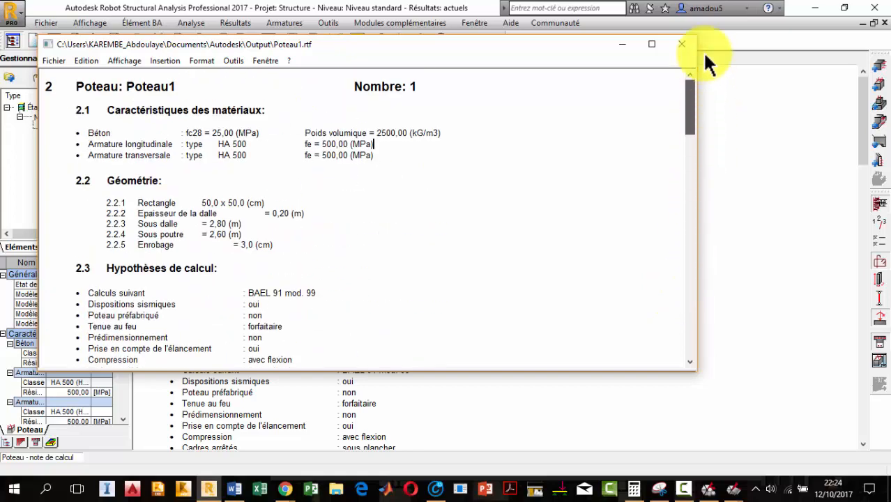
{"action": "left_click", "coordinate": [681, 44]}
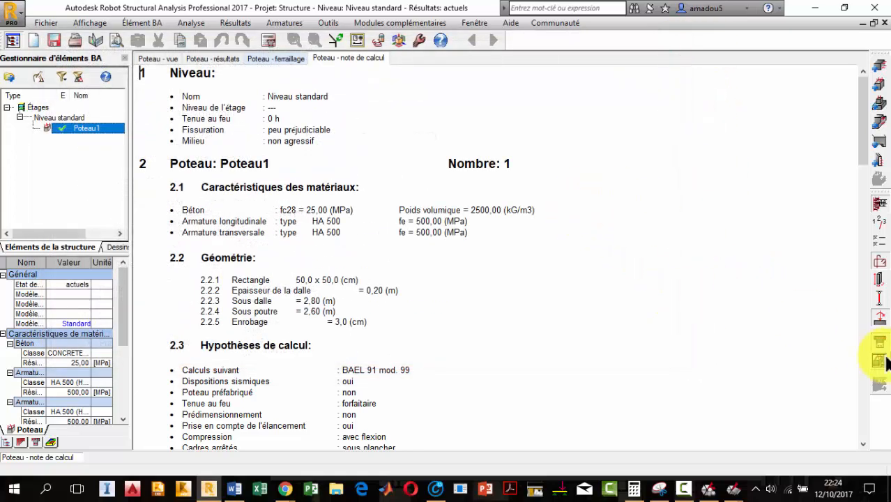
Generate the reinforcement drawing of Poteau1 and examine its section A-A and elevation
{"action": "left_click", "coordinate": [882, 361]}
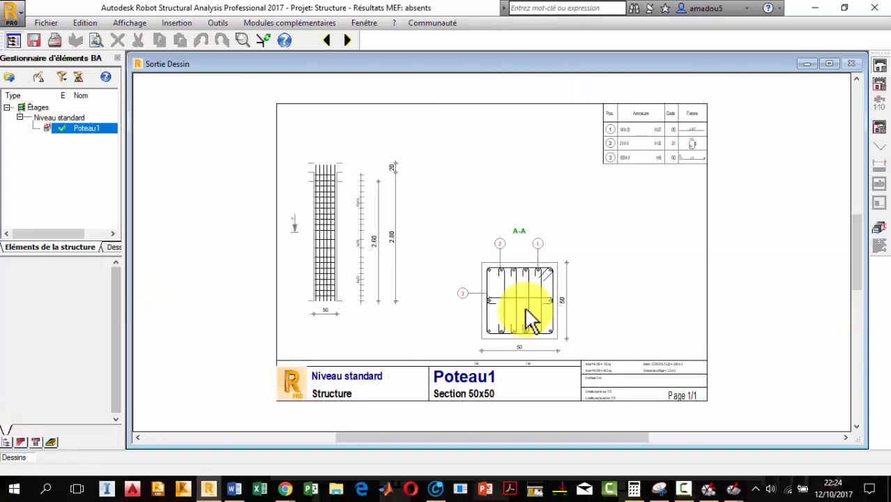
{"action": "scroll", "coordinate": [570, 331], "scroll_direction": "up", "scroll_amount": 5}
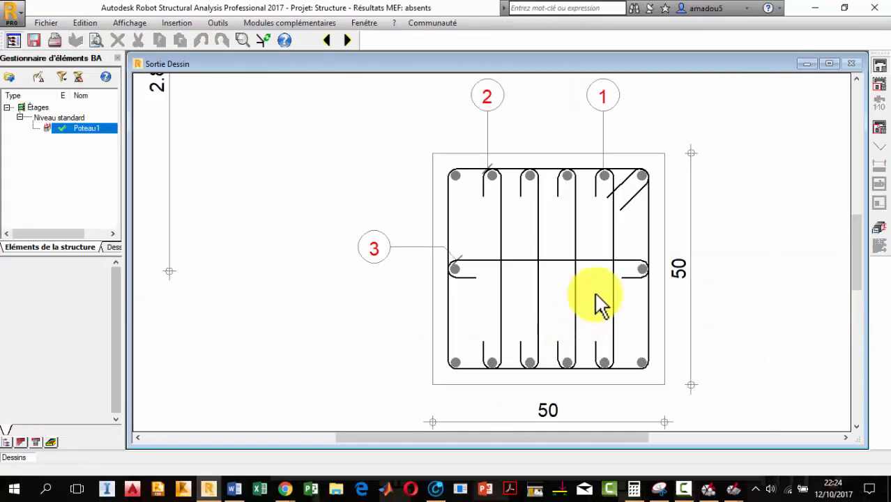
{"action": "scroll", "coordinate": [598, 300], "scroll_direction": "down", "scroll_amount": 5}
{"action": "scroll", "coordinate": [398, 189], "scroll_direction": "up", "scroll_amount": 4}
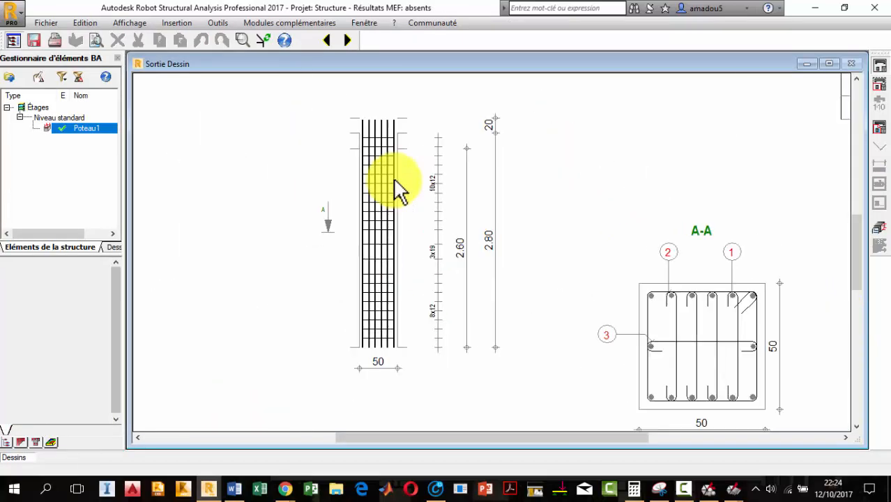
{"action": "scroll", "coordinate": [398, 189], "scroll_direction": "down", "scroll_amount": 5}
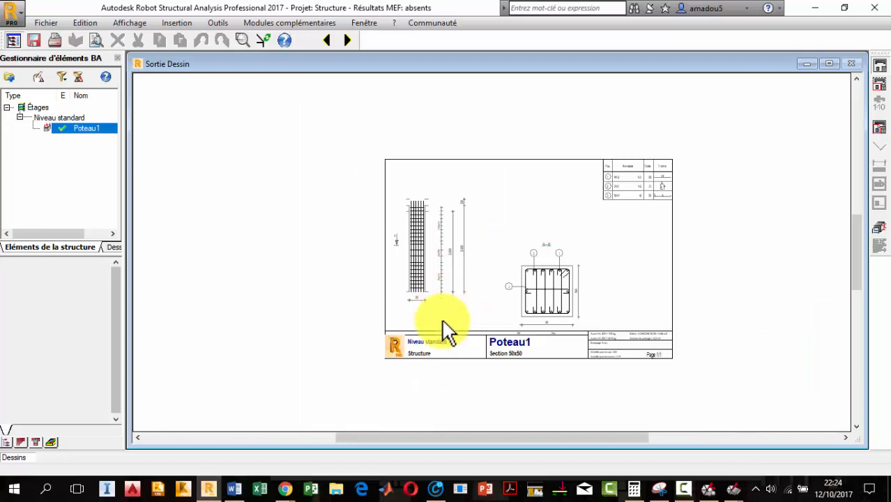
Examine the title block, stirrup spacing along the elevation and overall layout of the Poteau1 drawing sheet
{"action": "scroll", "coordinate": [443, 322], "scroll_direction": "up", "scroll_amount": 4}
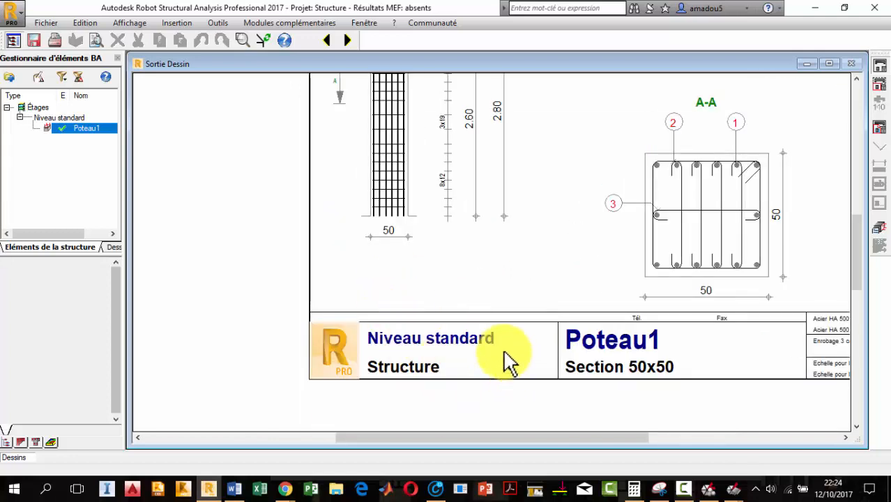
{"action": "scroll", "coordinate": [504, 355], "scroll_direction": "up", "scroll_amount": 2}
{"action": "scroll", "coordinate": [481, 366], "scroll_direction": "down", "scroll_amount": 3}
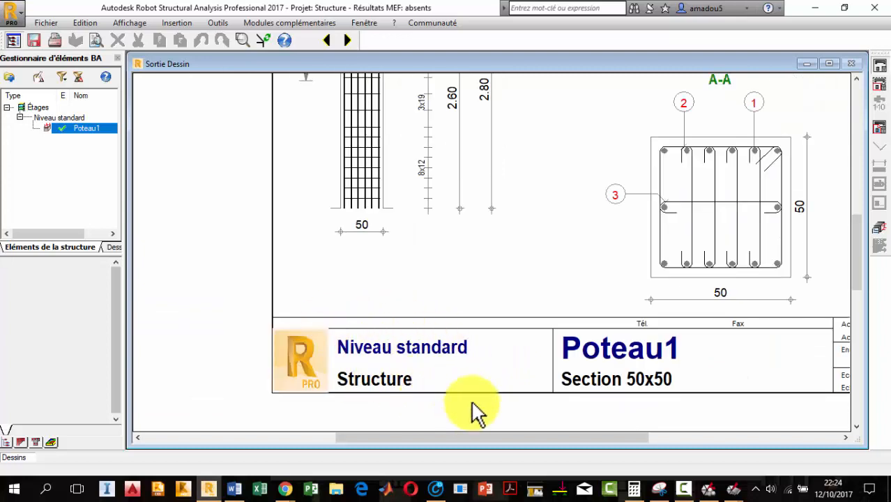
{"action": "scroll", "coordinate": [324, 397], "scroll_direction": "down", "scroll_amount": 4}
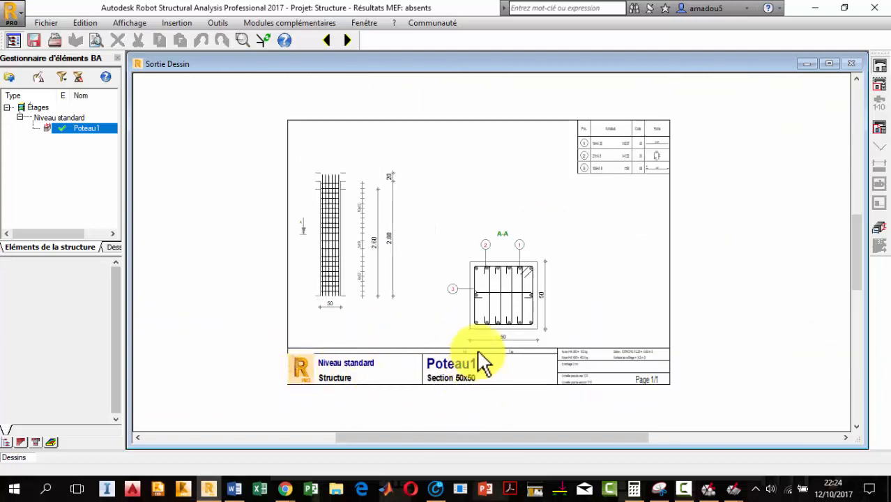
{"action": "scroll", "coordinate": [337, 370], "scroll_direction": "up", "scroll_amount": 2}
{"action": "scroll", "coordinate": [338, 374], "scroll_direction": "down", "scroll_amount": 3}
{"action": "scroll", "coordinate": [360, 378], "scroll_direction": "up", "scroll_amount": 1}
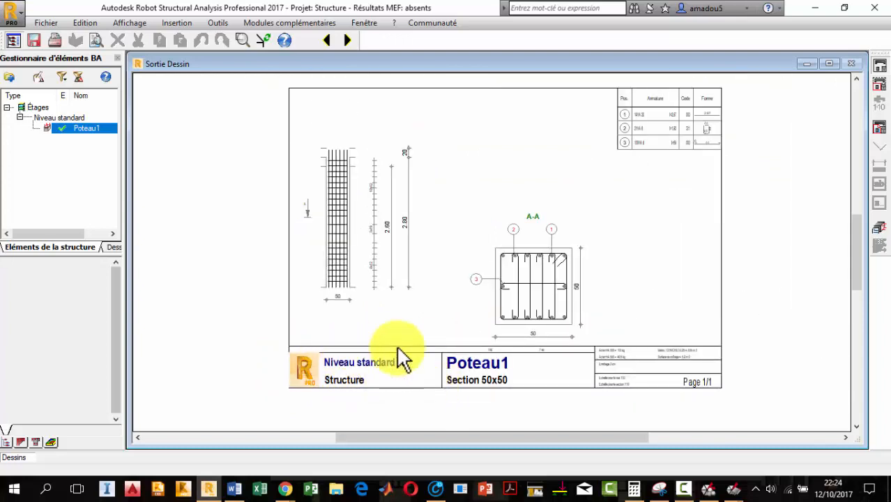
{"action": "scroll", "coordinate": [317, 175], "scroll_direction": "up", "scroll_amount": 2}
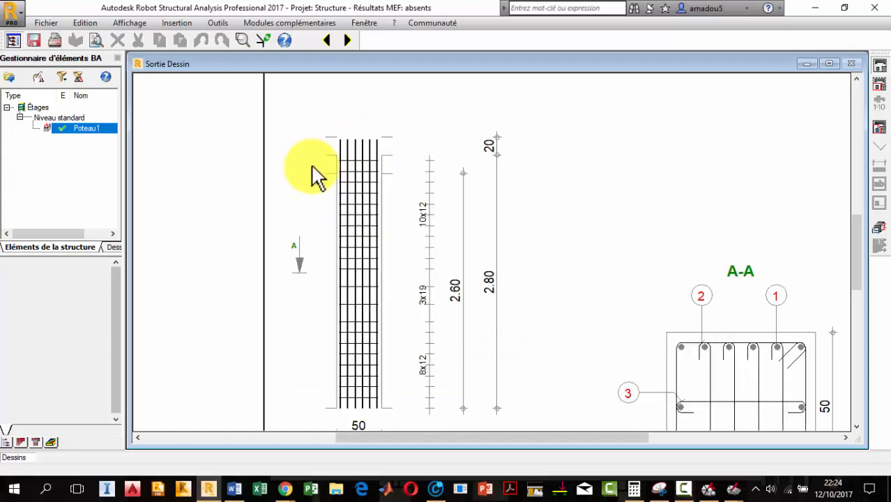
{"action": "scroll", "coordinate": [317, 178], "scroll_direction": "down", "scroll_amount": 2}
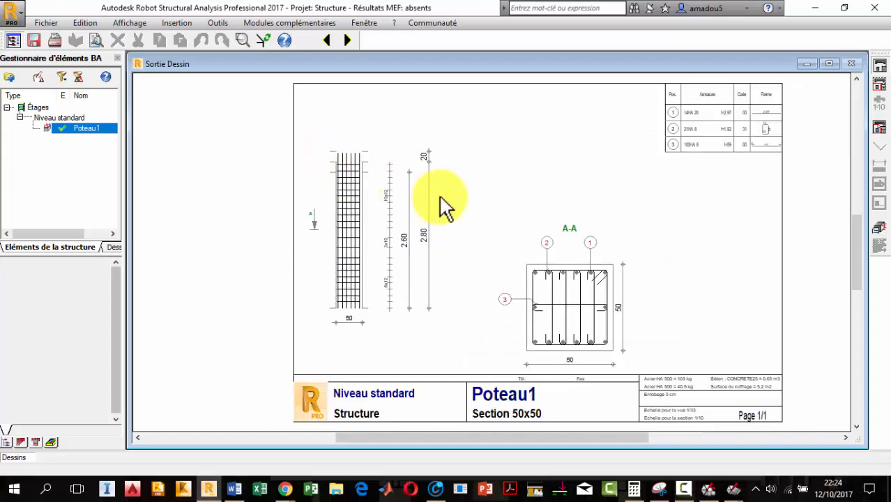
Return to the column's reinforcement view, inspect the cage in 3D and check the available load types
{"action": "left_click", "coordinate": [879, 230]}
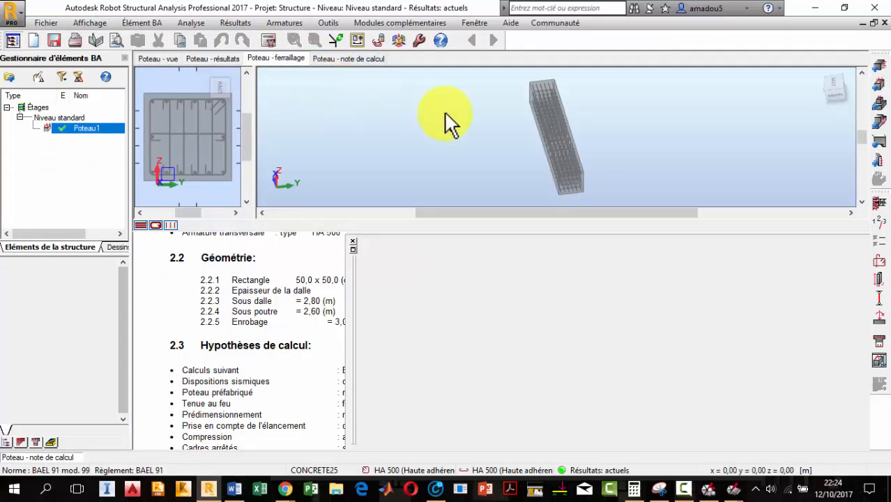
{"action": "scroll", "coordinate": [551, 101], "scroll_direction": "up", "scroll_amount": 3}
{"action": "scroll", "coordinate": [561, 129], "scroll_direction": "down", "scroll_amount": 1}
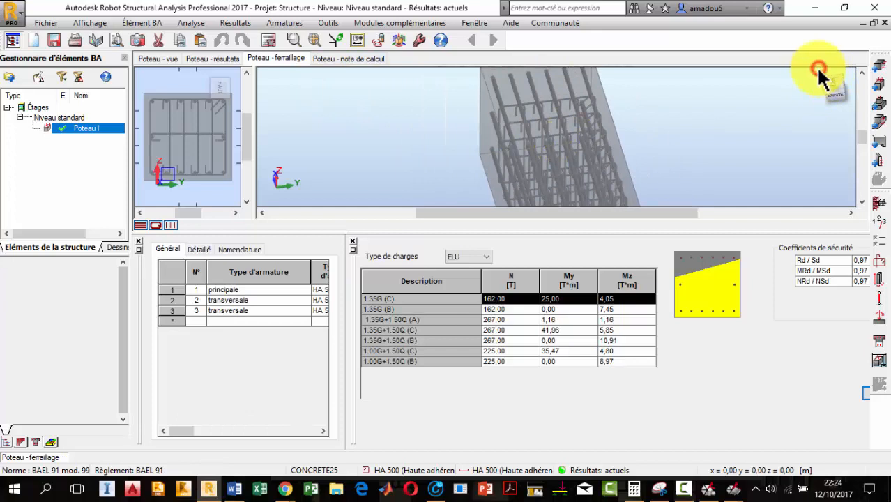
{"action": "left_click_drag", "start_coordinate": [822, 81], "coordinate": [534, 204]}
{"action": "left_click", "coordinate": [468, 257]}
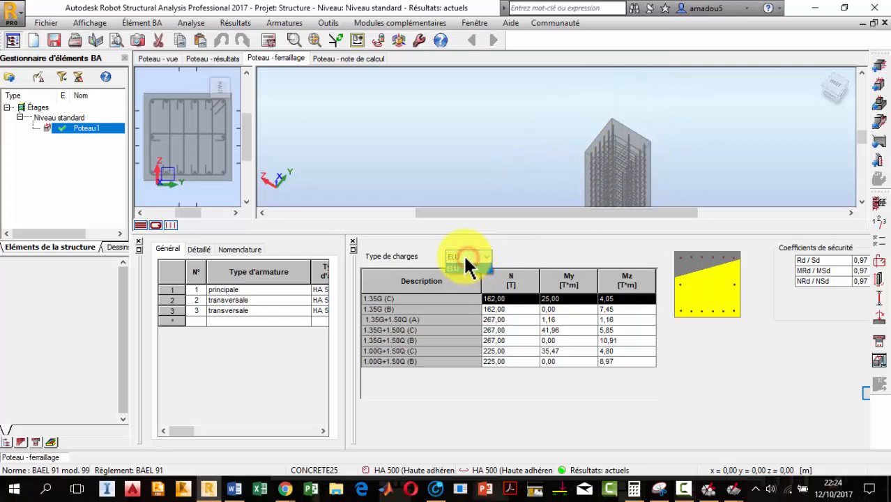
{"action": "left_click", "coordinate": [465, 256]}
{"action": "scroll", "coordinate": [216, 152], "scroll_direction": "down", "scroll_amount": 3}
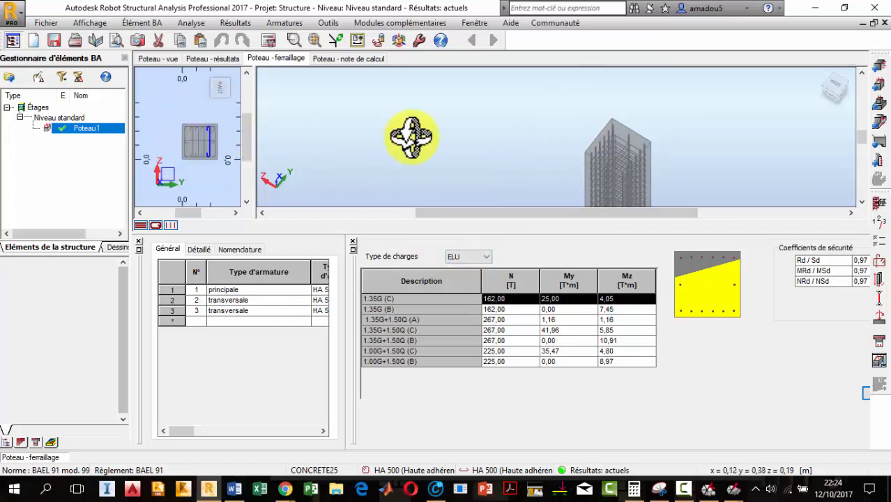
{"action": "scroll", "coordinate": [624, 148], "scroll_direction": "down", "scroll_amount": 2}
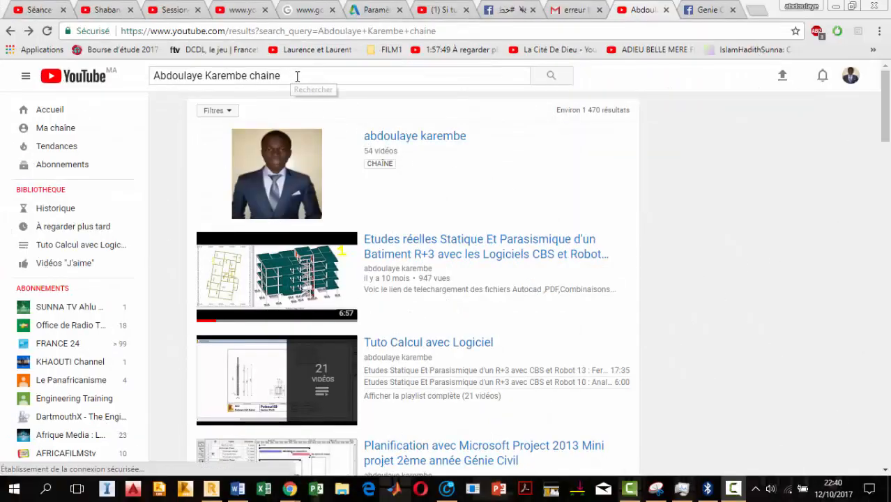
Highlight the channel search query on YouTube and open the tutorial author's channel from the results
{"action": "left_click", "coordinate": [298, 76]}
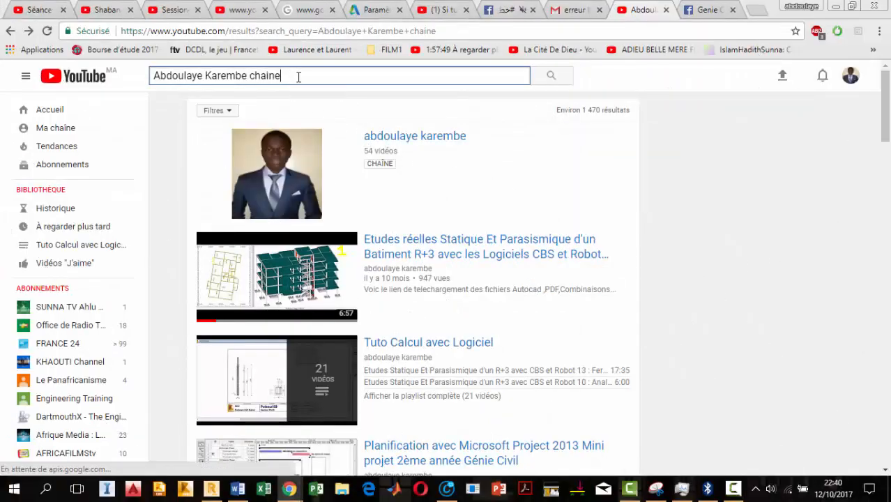
{"action": "left_click_drag", "start_coordinate": [282, 76], "coordinate": [196, 76]}
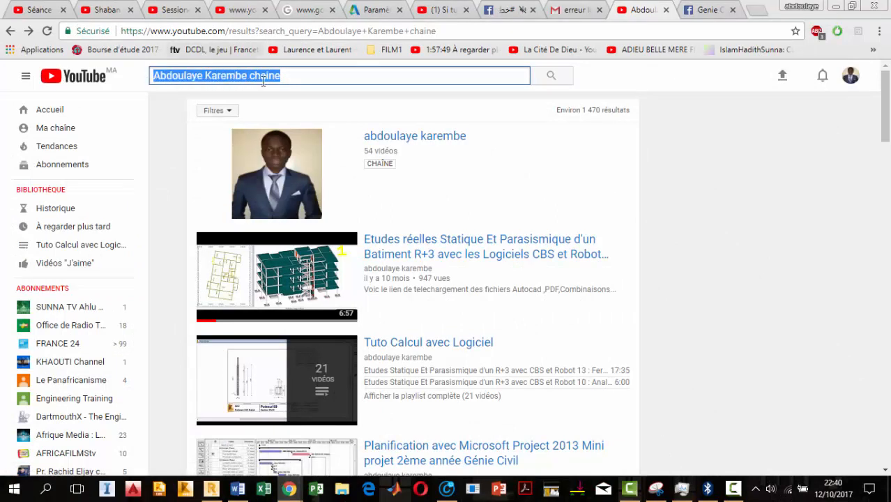
{"action": "left_click", "coordinate": [396, 142]}
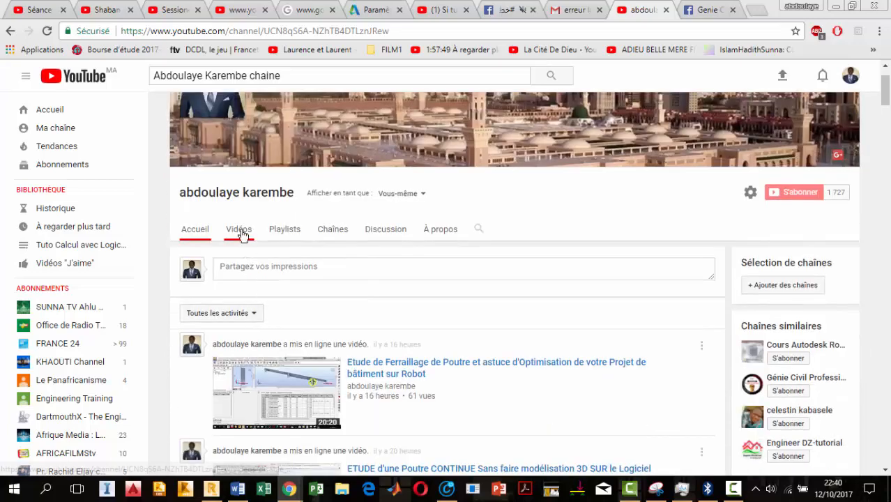
Browse the channel's uploaded videos, including the recent Robot beam study and reinforcement tutorials
{"action": "left_click", "coordinate": [240, 231]}
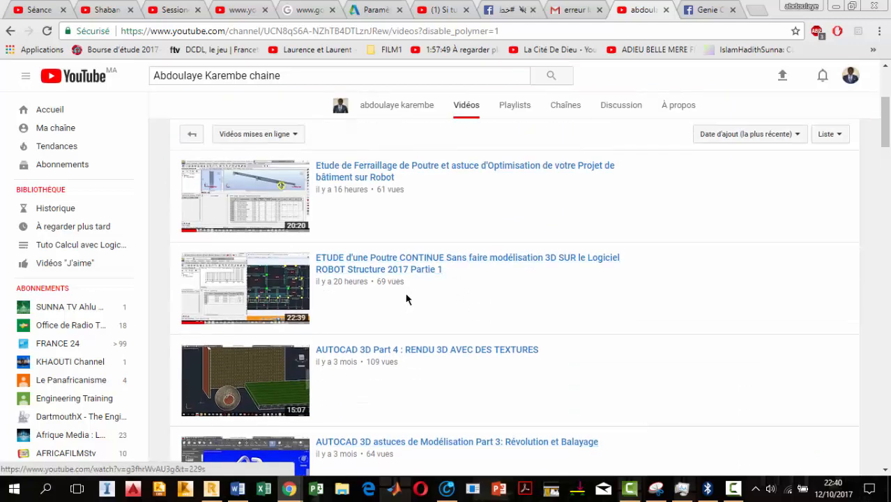
{"action": "scroll", "coordinate": [415, 279], "scroll_direction": "up", "scroll_amount": 3}
{"action": "scroll", "coordinate": [401, 303], "scroll_direction": "down", "scroll_amount": 4}
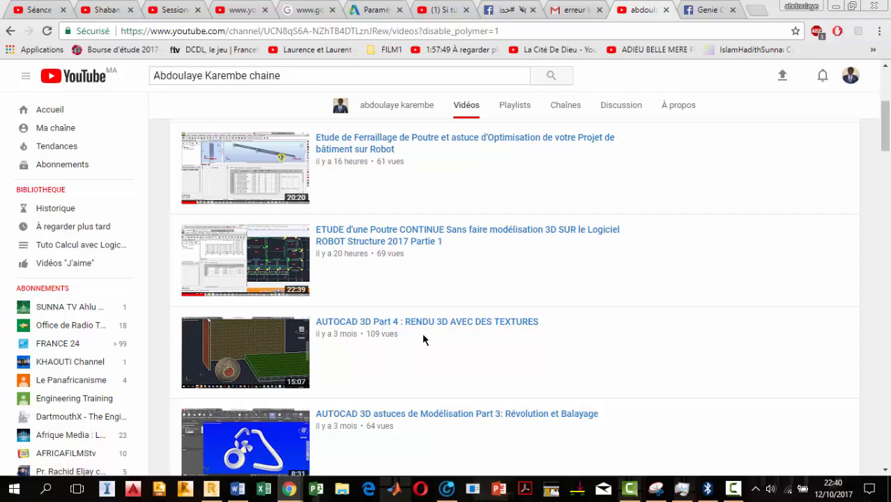
{"action": "scroll", "coordinate": [478, 322], "scroll_direction": "up", "scroll_amount": 3}
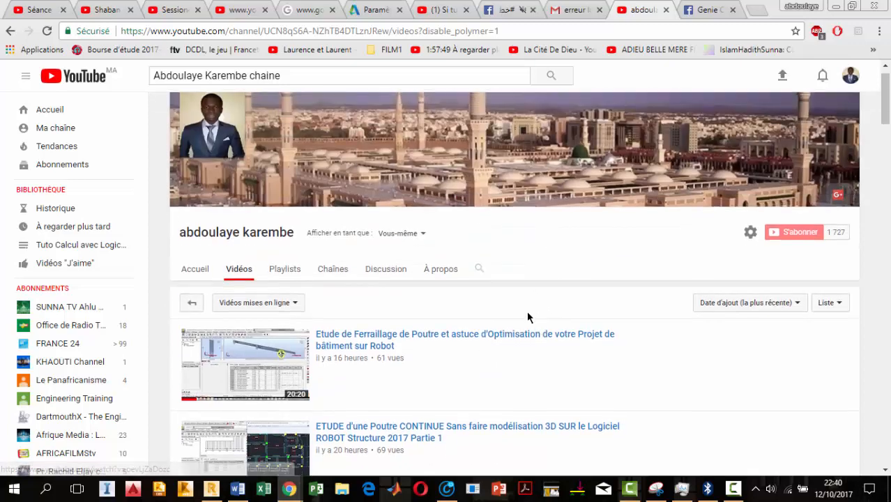
{"action": "scroll", "coordinate": [397, 386], "scroll_direction": "down", "scroll_amount": 1}
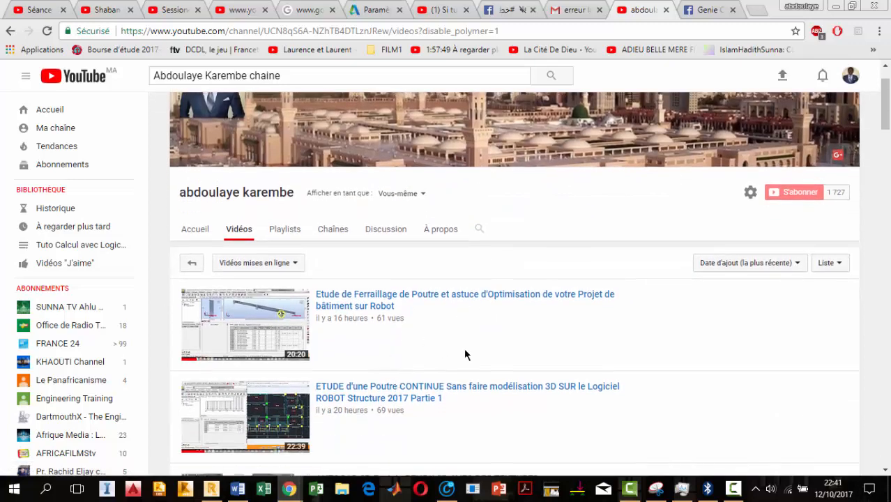
Switch to the Genie Civil ML Facebook page and highlight its page name
{"action": "left_click", "coordinate": [708, 10]}
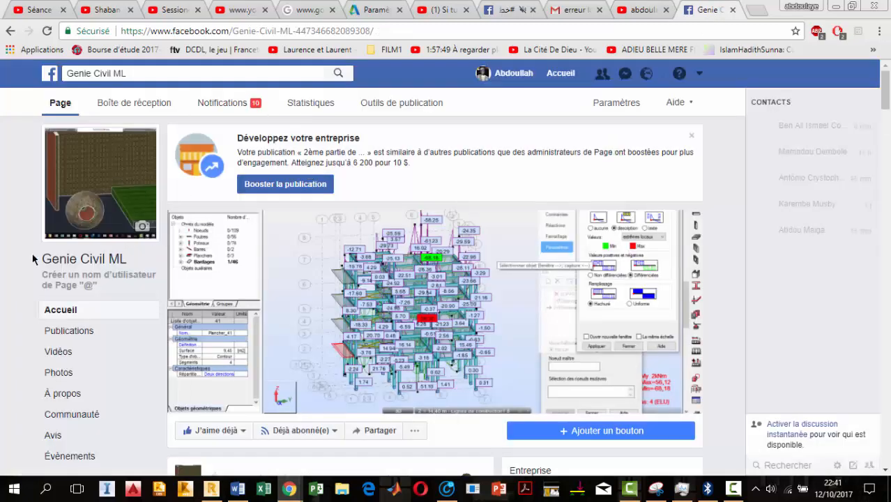
{"action": "left_click_drag", "start_coordinate": [33, 259], "coordinate": [62, 255]}
{"action": "left_click_drag", "start_coordinate": [115, 260], "coordinate": [134, 263]}
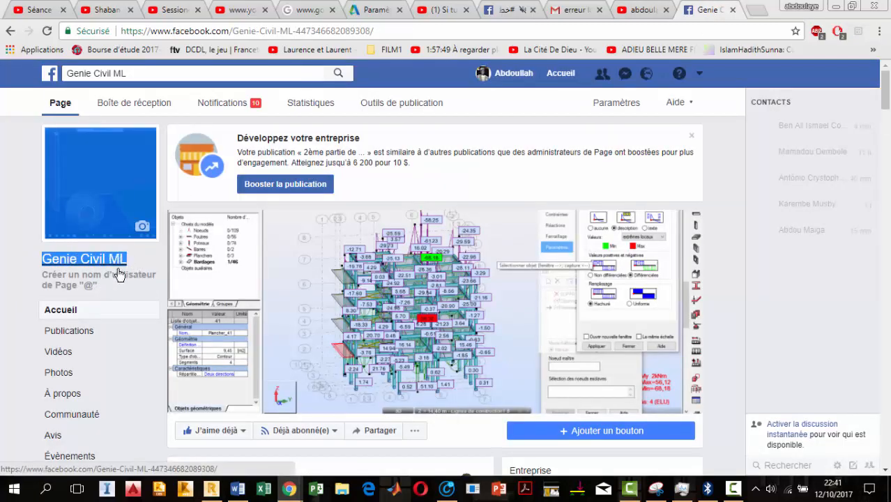
{"action": "left_click", "coordinate": [23, 271]}
Browse the Genie Civil ML page down to its post about the second beam reinforcement and optimisation video
{"action": "scroll", "coordinate": [488, 333], "scroll_direction": "down", "scroll_amount": 3}
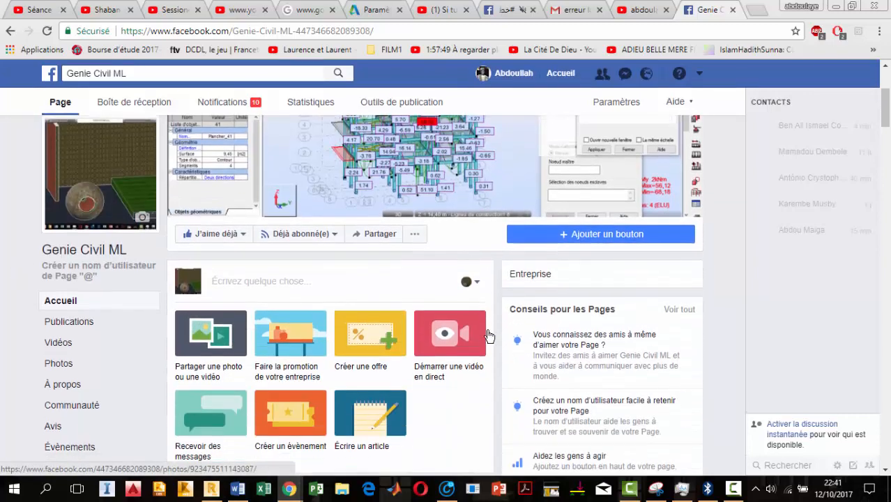
{"action": "scroll", "coordinate": [495, 325], "scroll_direction": "down", "scroll_amount": 4}
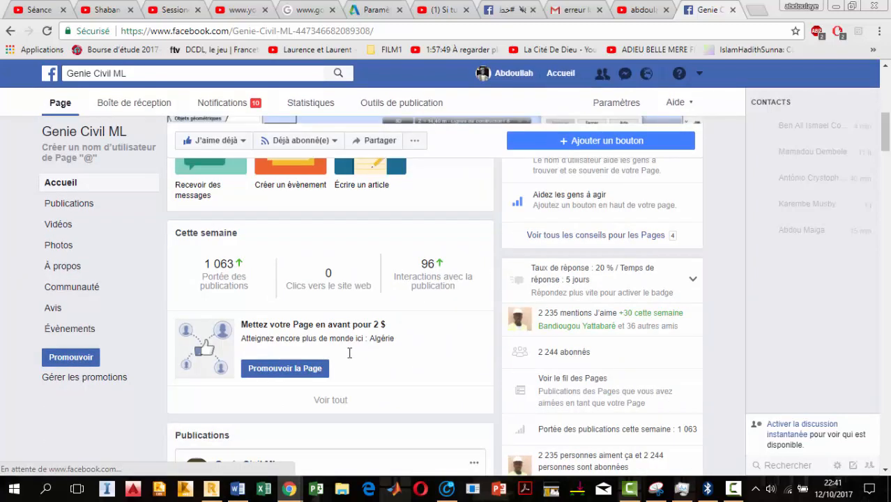
{"action": "scroll", "coordinate": [376, 359], "scroll_direction": "down", "scroll_amount": 2}
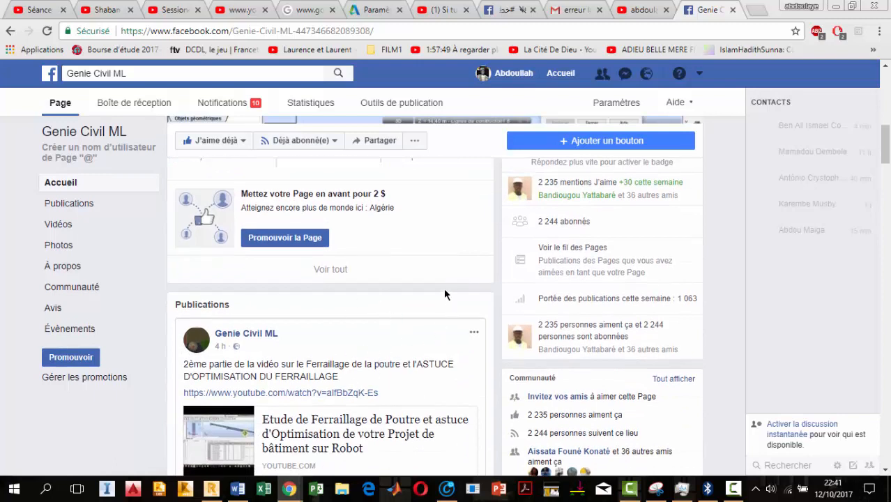
{"action": "left_click_drag", "start_coordinate": [445, 292], "coordinate": [416, 281]}
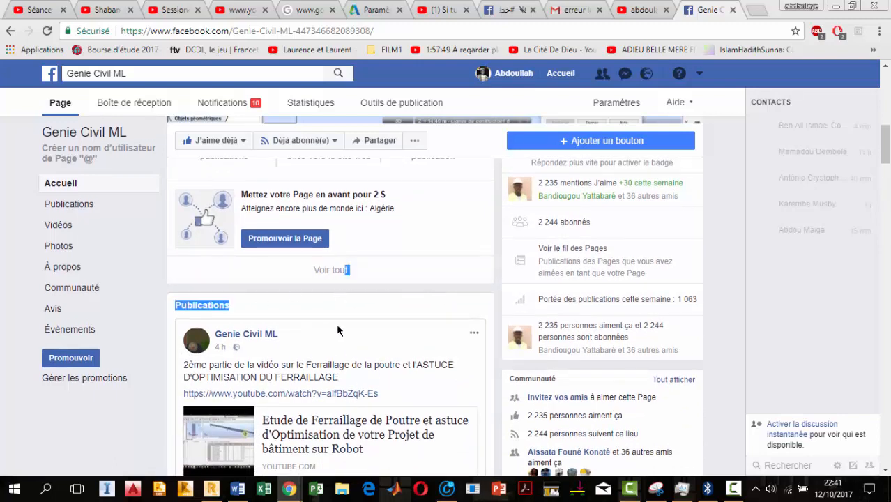
{"action": "scroll", "coordinate": [333, 334], "scroll_direction": "down", "scroll_amount": 2}
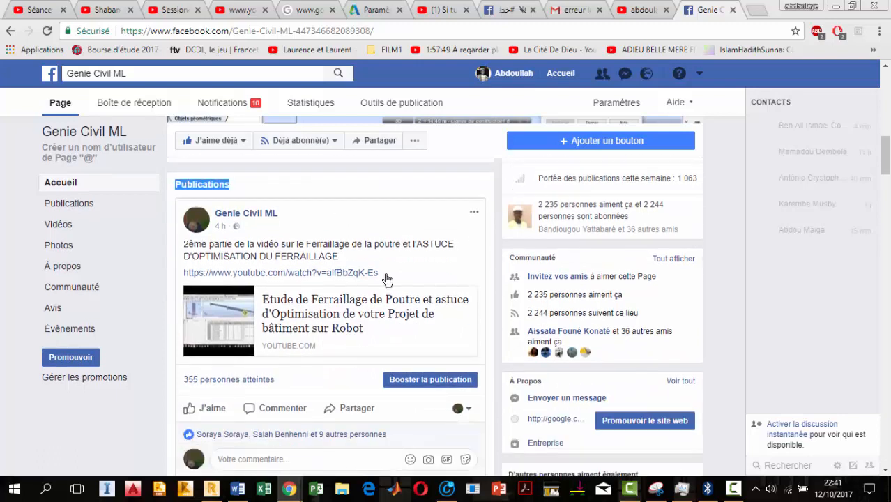